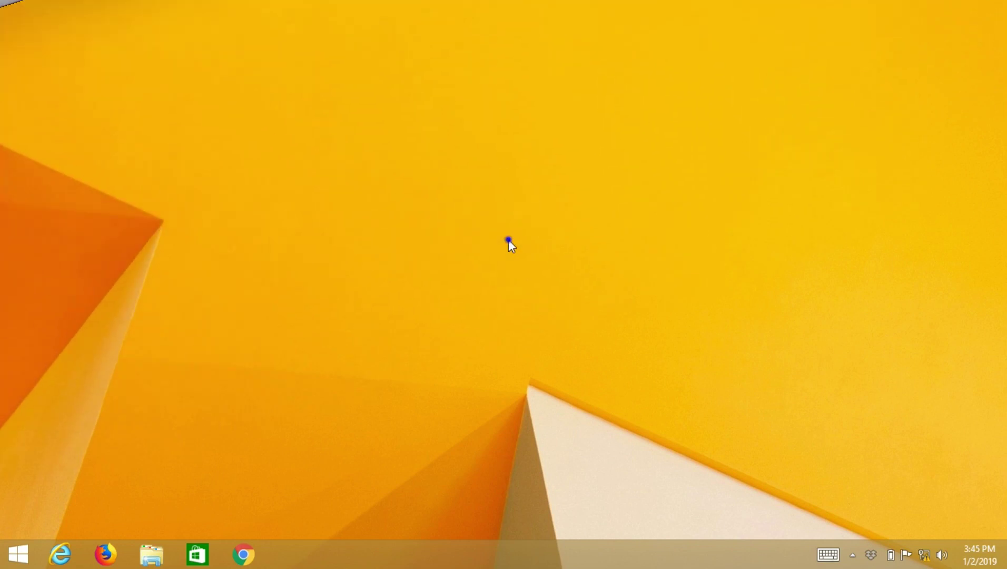
- Refresh the desktop, then launch Word through the Run dialog with the winword command
right_click(509, 239)
left_click(449, 280)
right_click(8, 563)
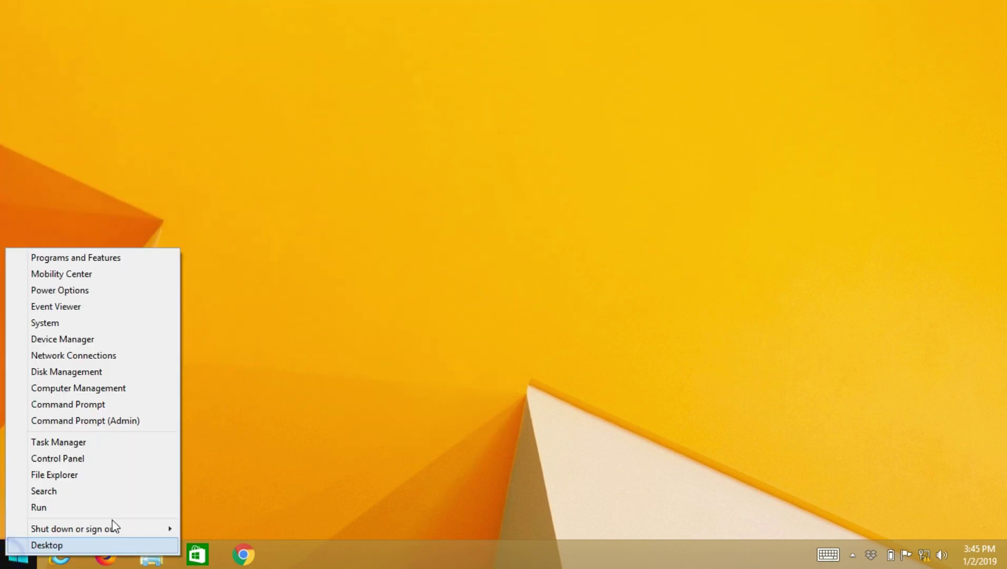
left_click(124, 506)
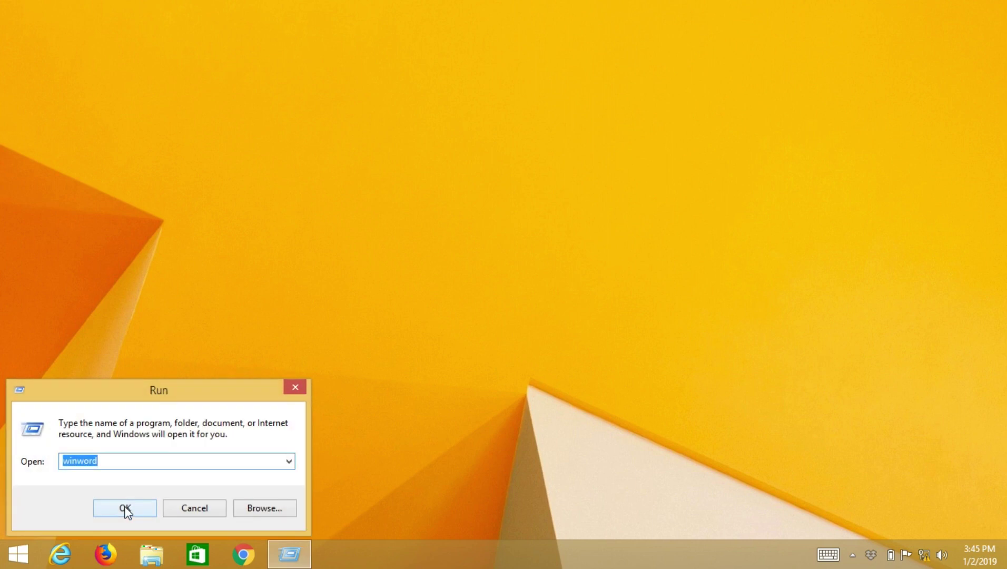
left_click(124, 505)
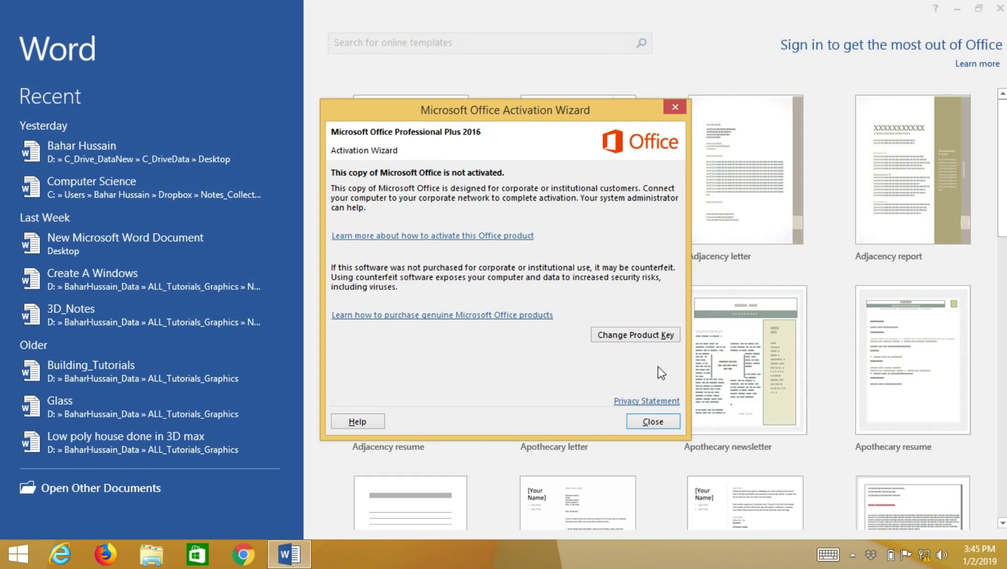
- Dismiss the activation notice, create a blank document and bring up the SmartArt chooser from Insert
left_click(652, 421)
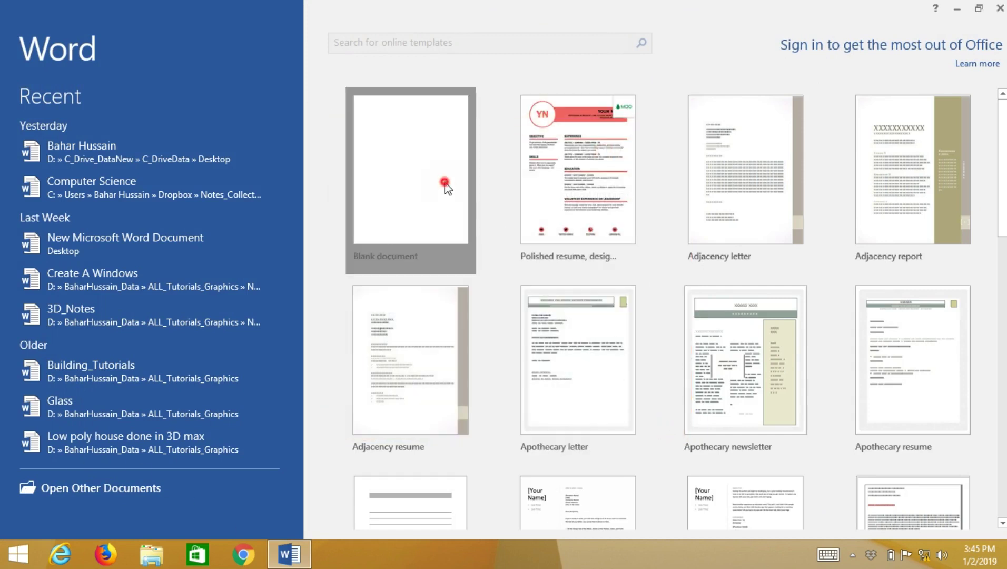
left_click(445, 184)
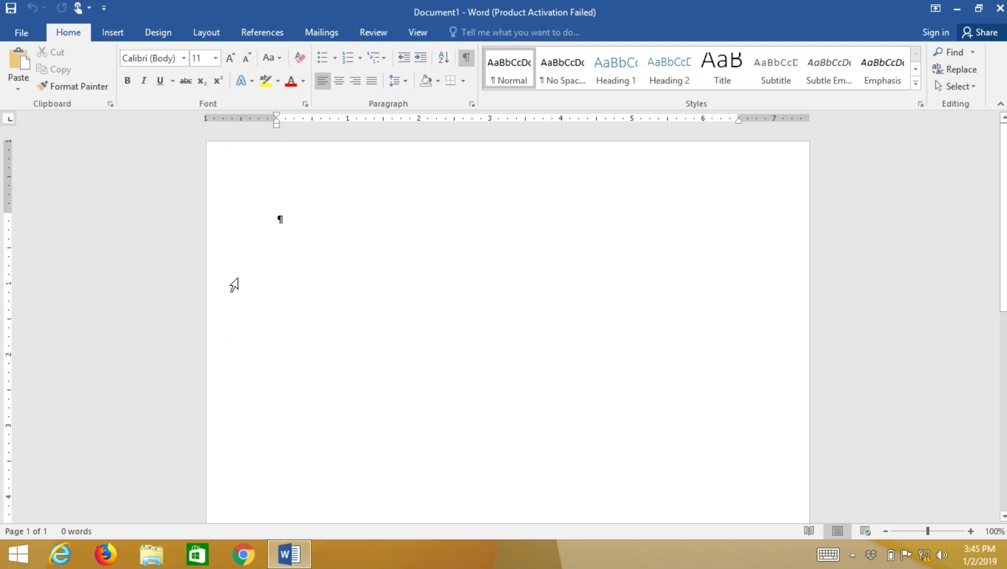
left_click(112, 32)
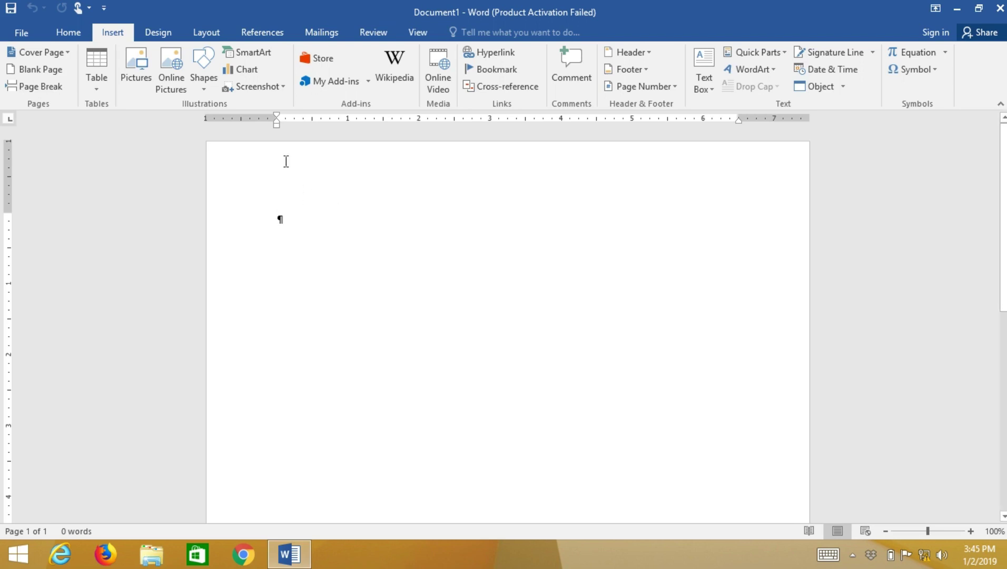
left_click(256, 55)
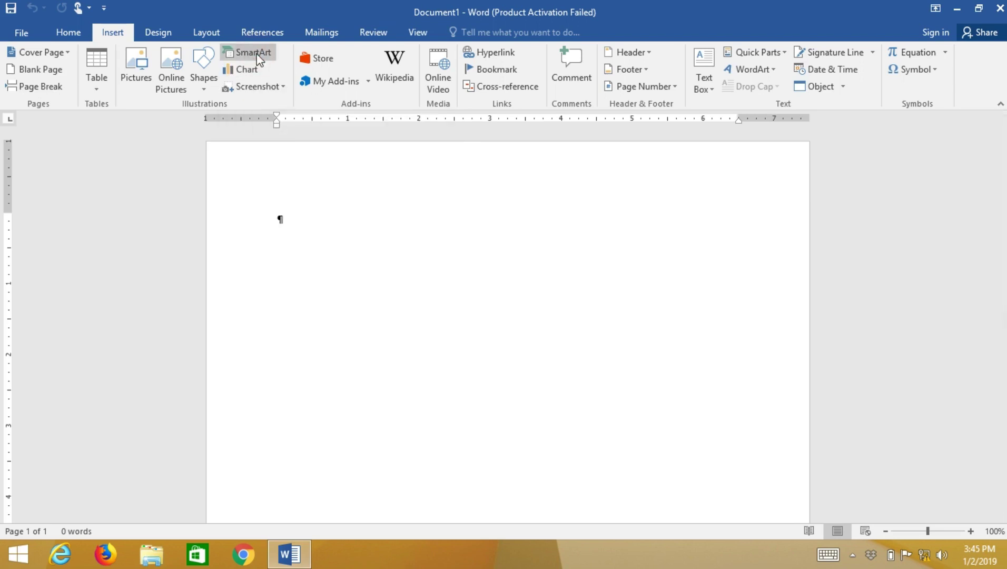
- Browse the List, Process, Cycle, Hierarchy, Relationship, Matrix, Pyramid, Picture and Office.com layout categories
left_click_drag(400, 142, 464, 136)
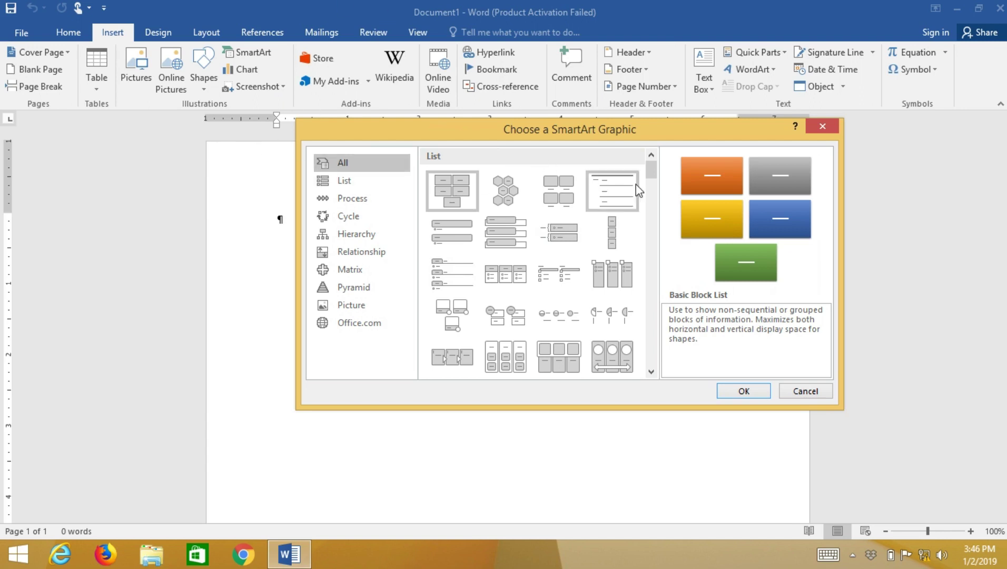
mouse_move(651, 170)
left_mouse_down()
mouse_move(641, 326)
mouse_move(653, 169)
left_mouse_up()
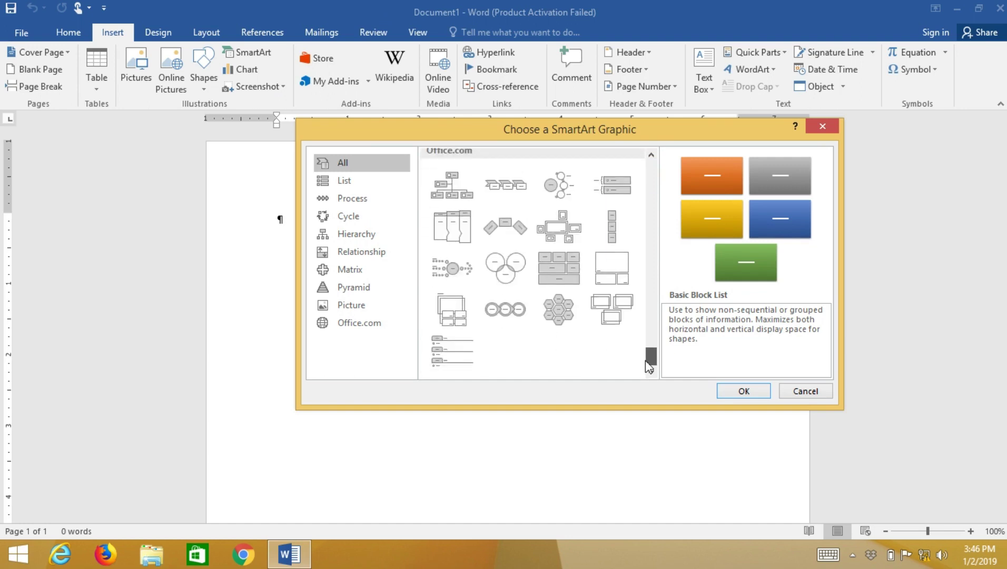
left_click(345, 179)
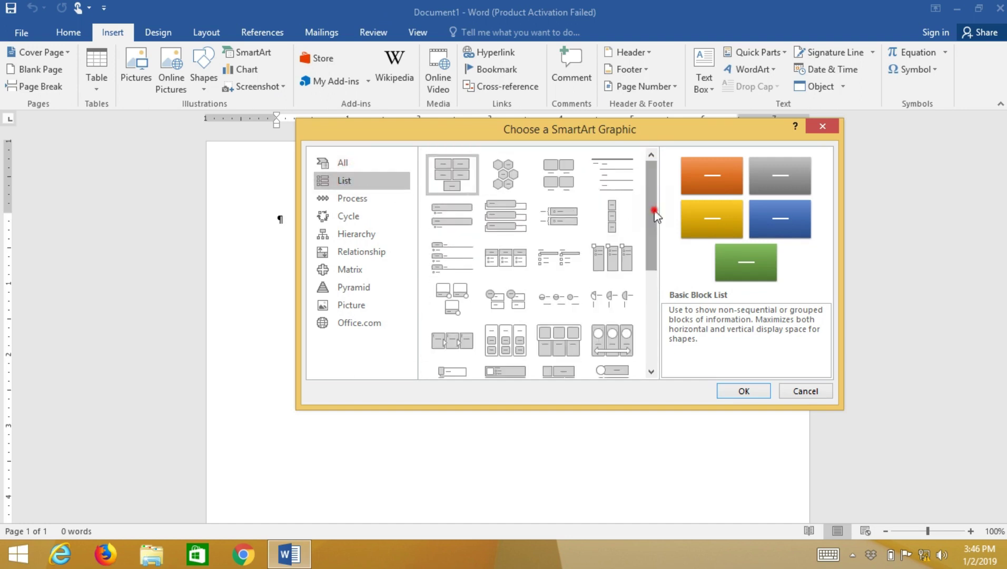
left_click_drag(652, 213, 655, 218)
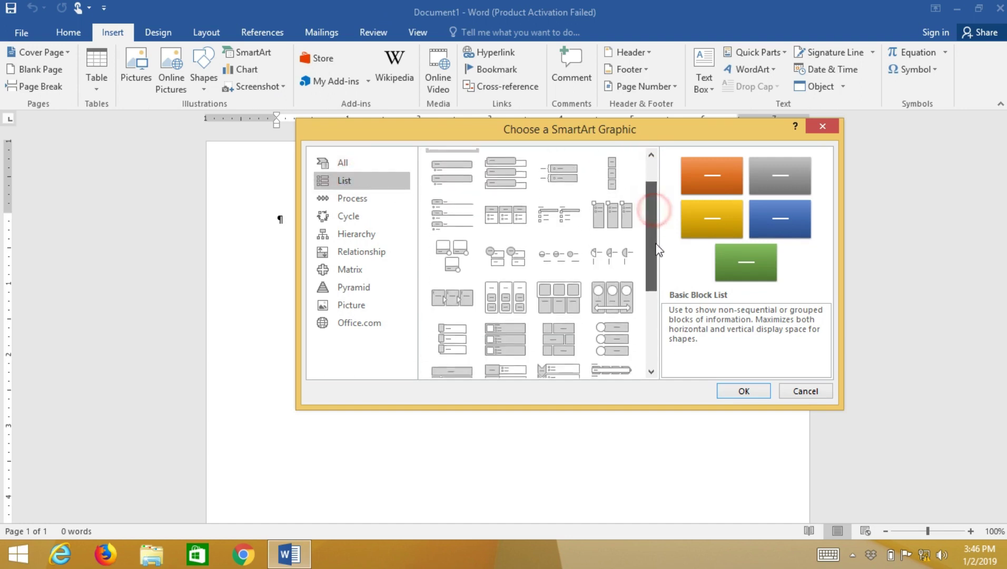
left_click(348, 199)
left_click_drag(655, 218, 528, 242)
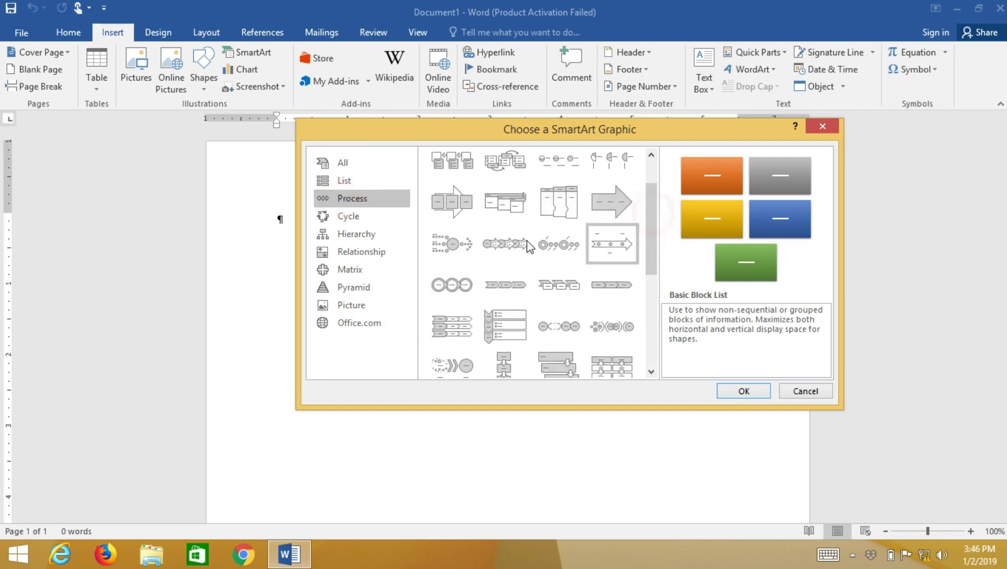
left_click(348, 216)
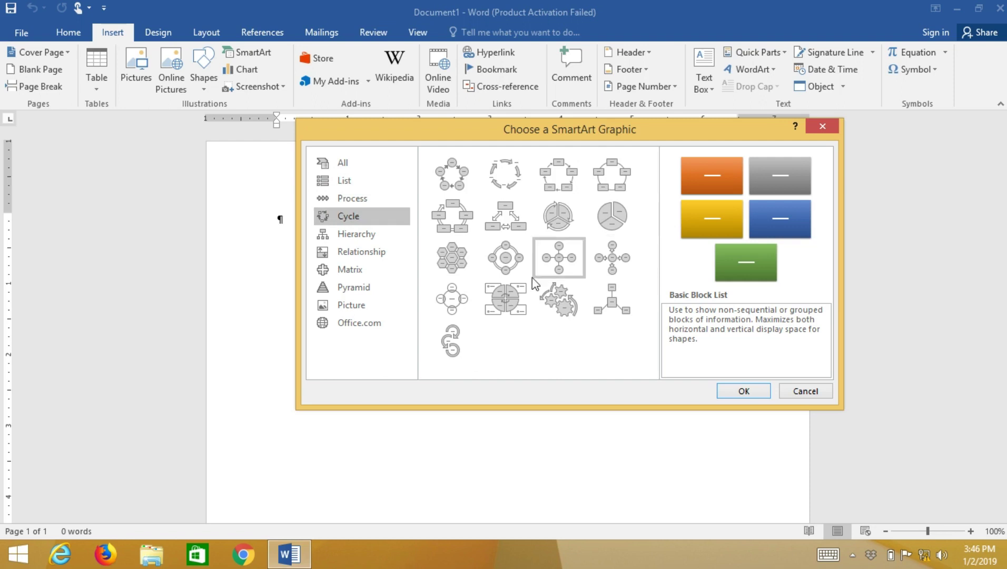
left_click(348, 234)
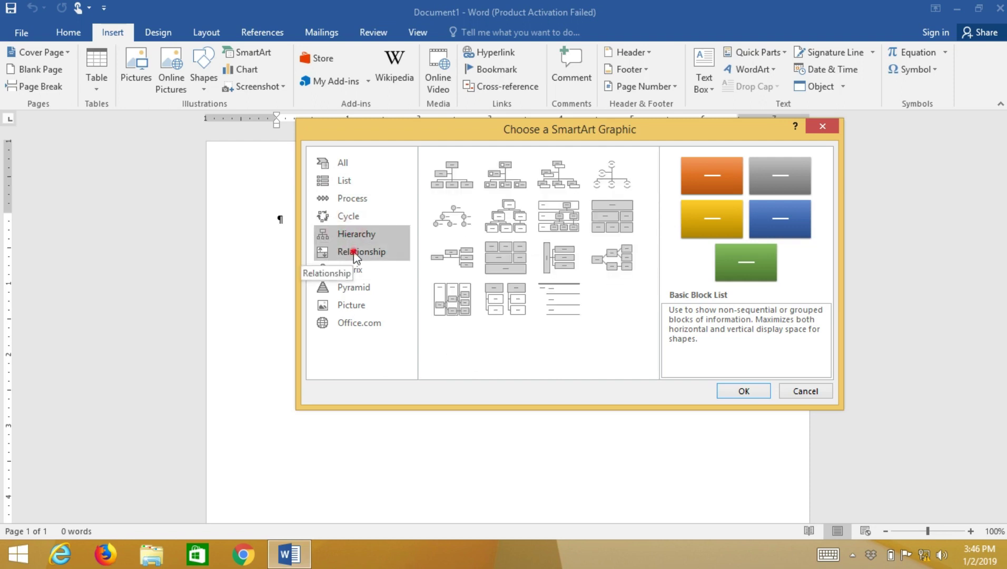
left_click(354, 253)
left_click(351, 271)
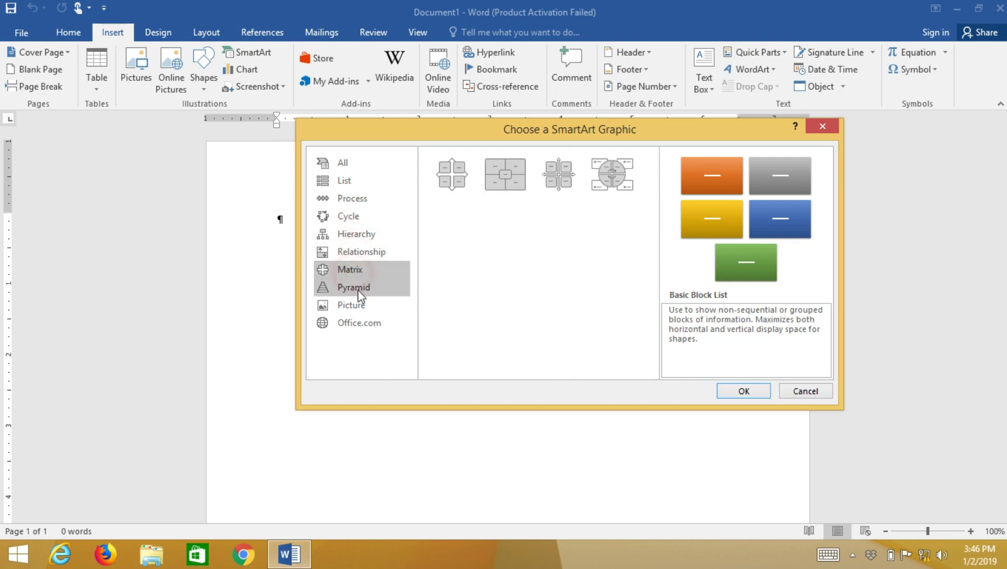
left_click(356, 289)
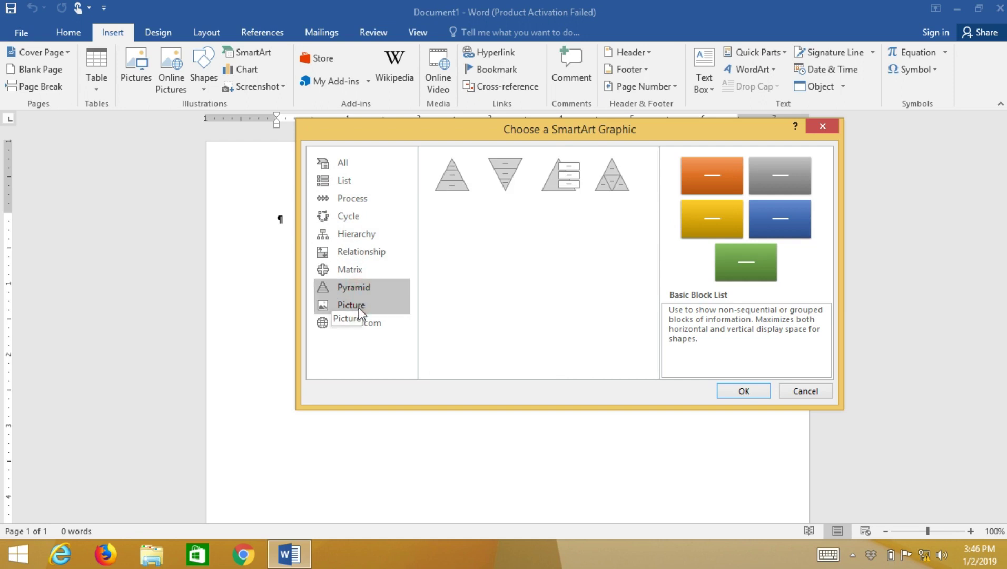
left_click(358, 308)
left_click(370, 324)
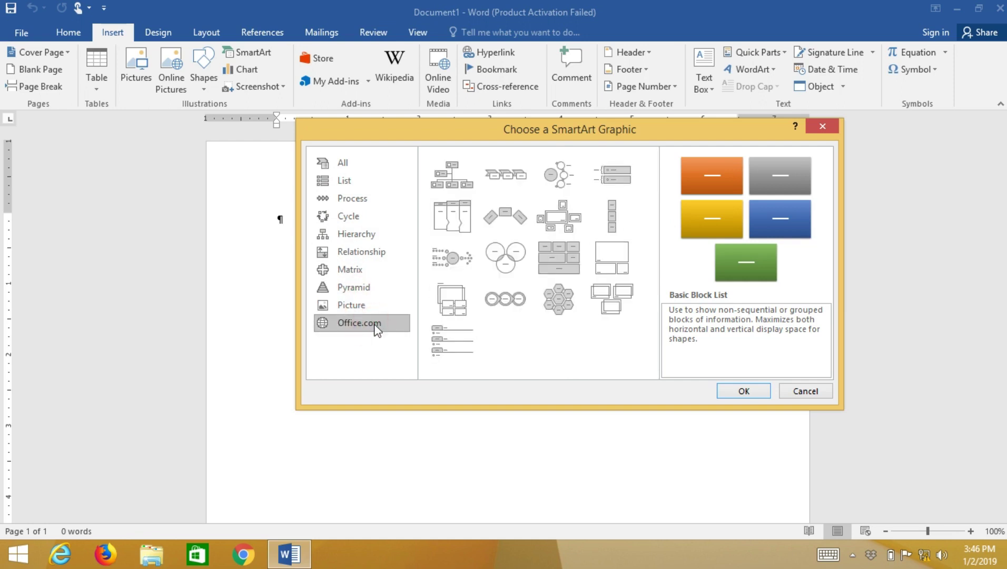
- Return to the List layouts, then show All layouts and scroll through the full gallery
left_click(341, 180)
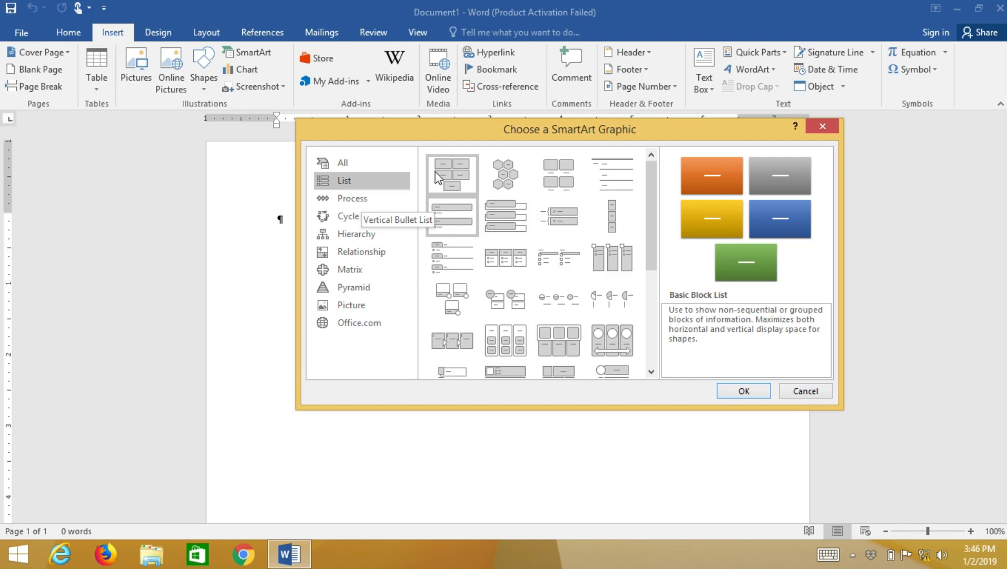
scroll(653, 198, "down", 1)
scroll(663, 189, "up", 1)
left_click(365, 165)
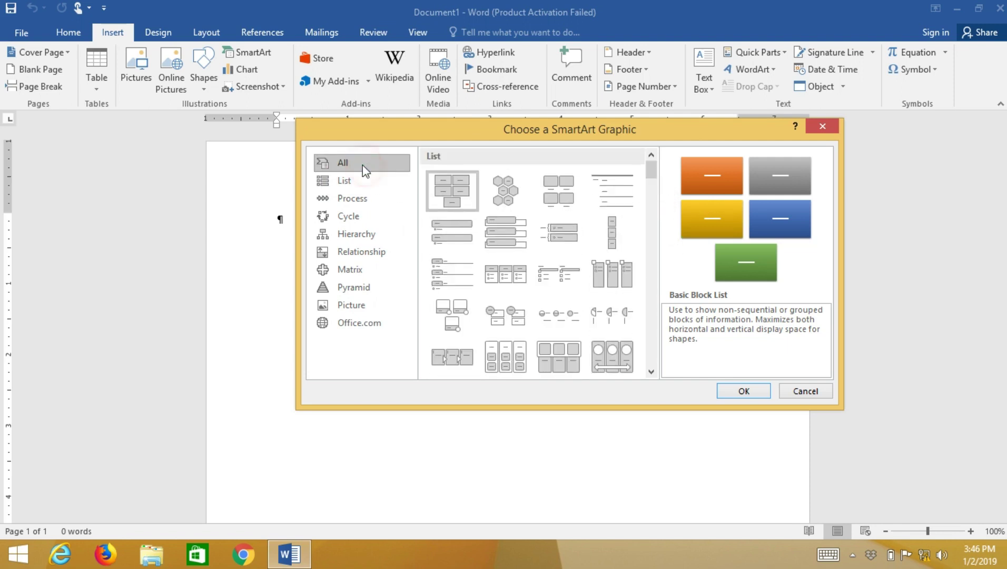
scroll(652, 177, "down", 1)
scroll(652, 179, "down", 1)
scroll(652, 184, "down", 1)
left_click_drag(653, 184, 654, 201)
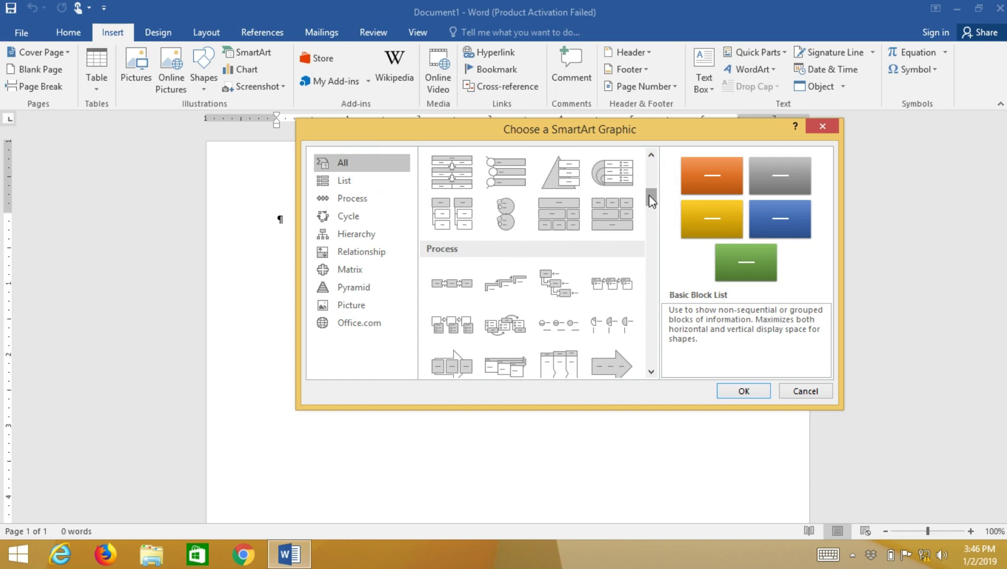
left_click_drag(650, 195, 651, 168)
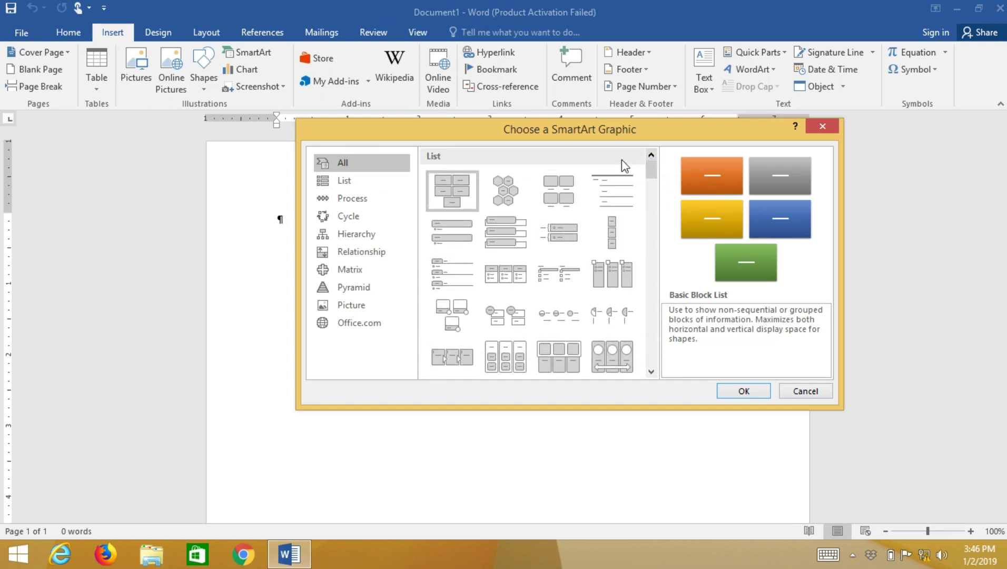
- Insert the Basic Cycle layout from the Cycle category into the document
left_click(364, 181)
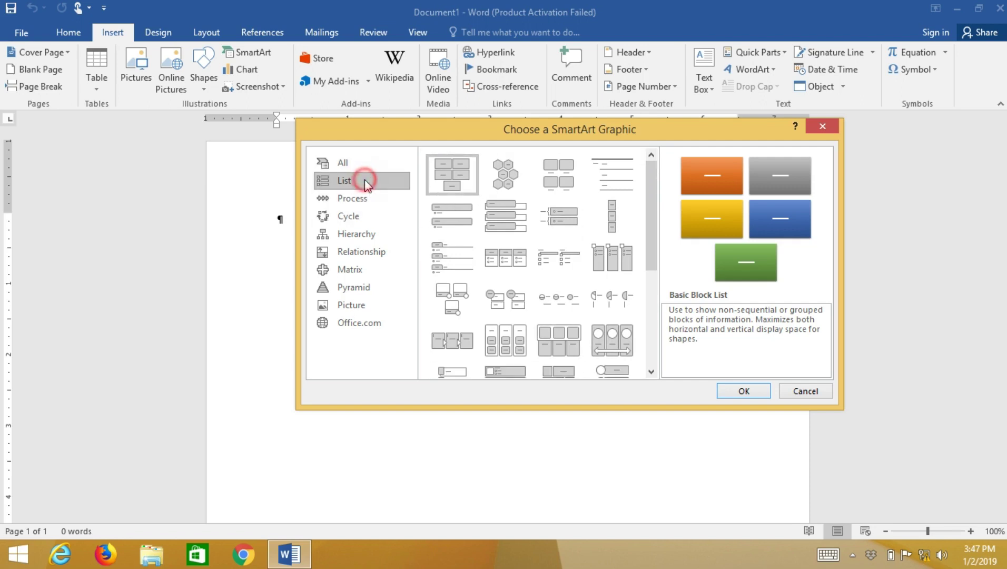
left_click(360, 198)
left_click(358, 216)
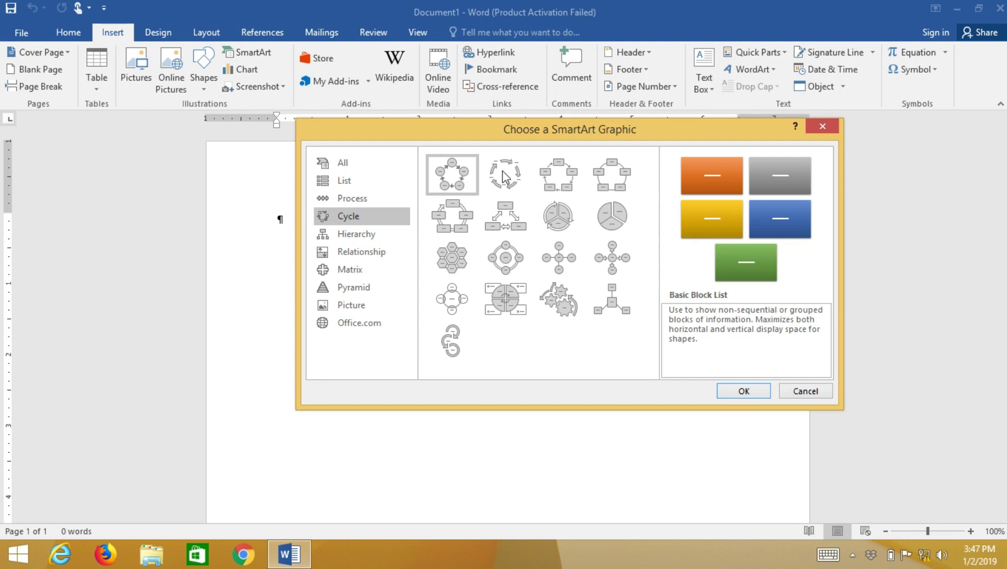
left_click(466, 179)
left_click(740, 391)
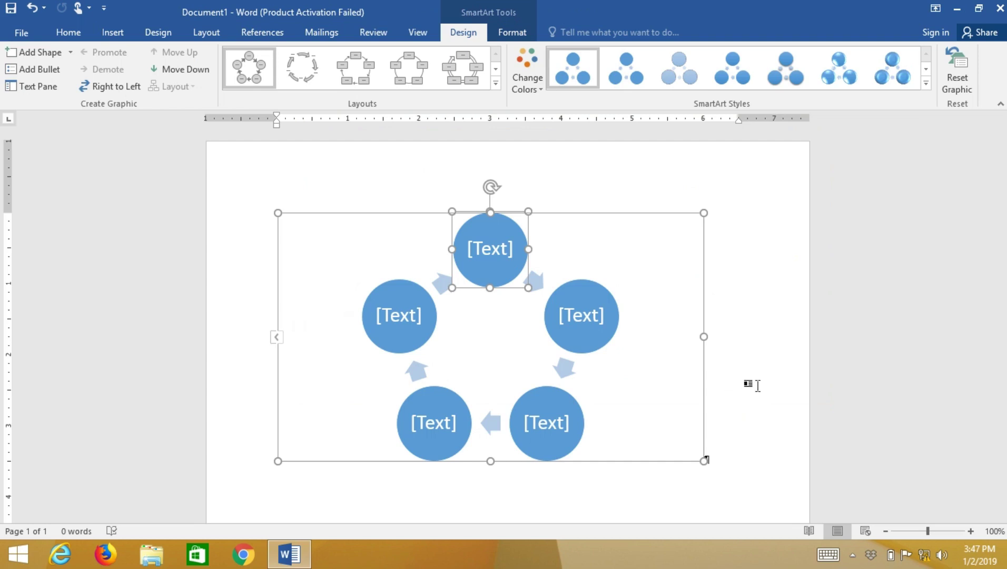
- Label the top and right circles of the cycle ICS and BCS
left_click(513, 33)
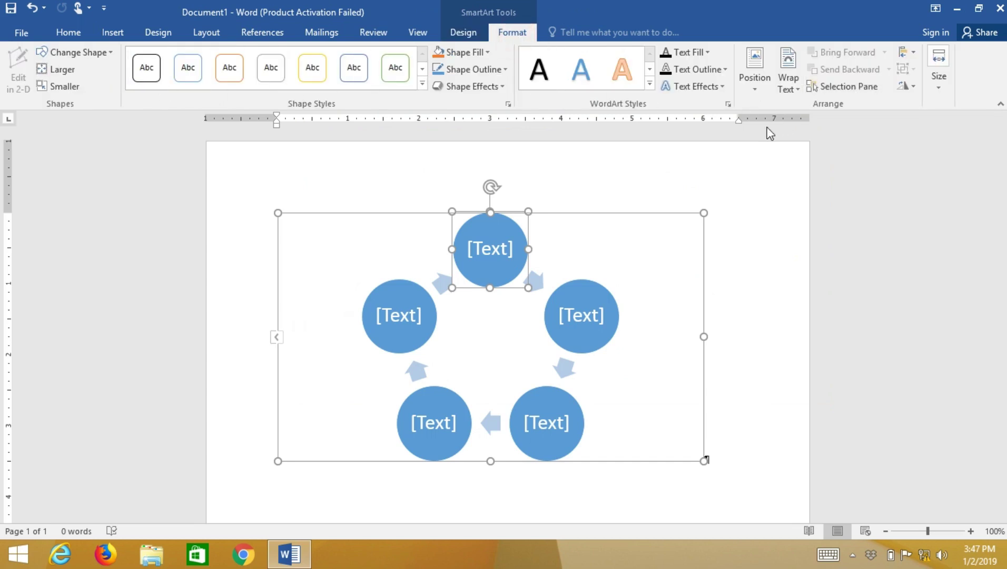
left_click(462, 32)
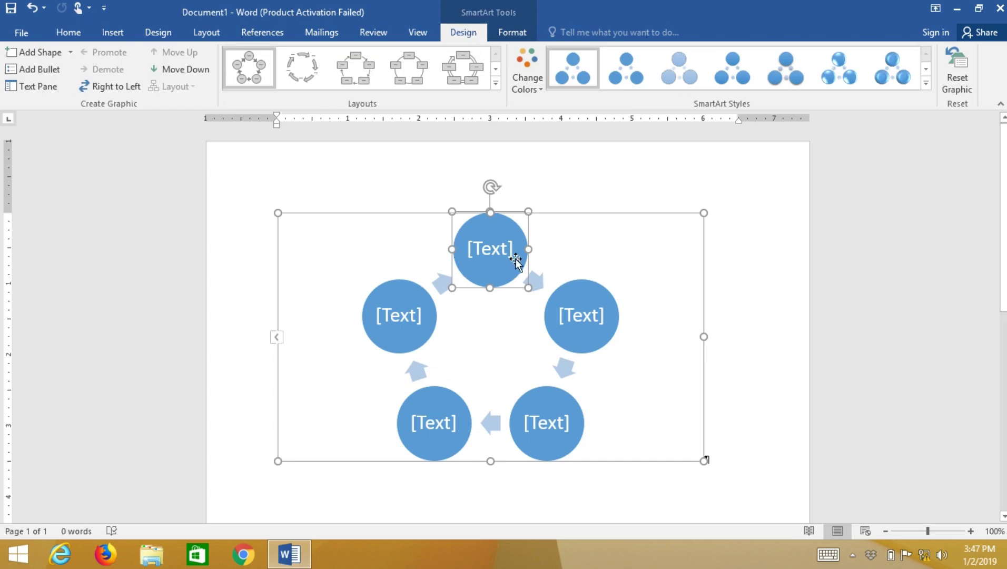
left_click(501, 246)
type("ICS")
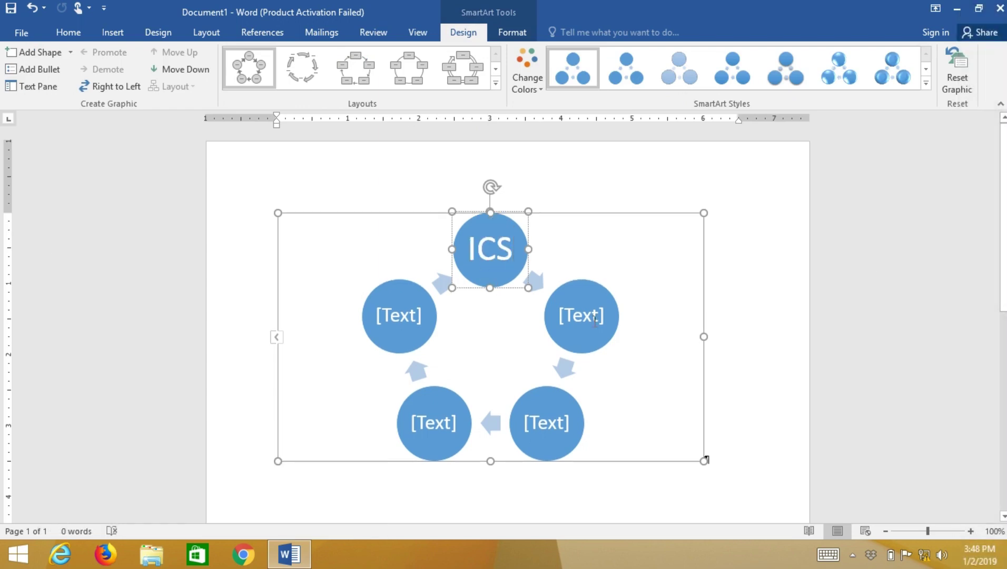
left_click(590, 317)
type("BCS")
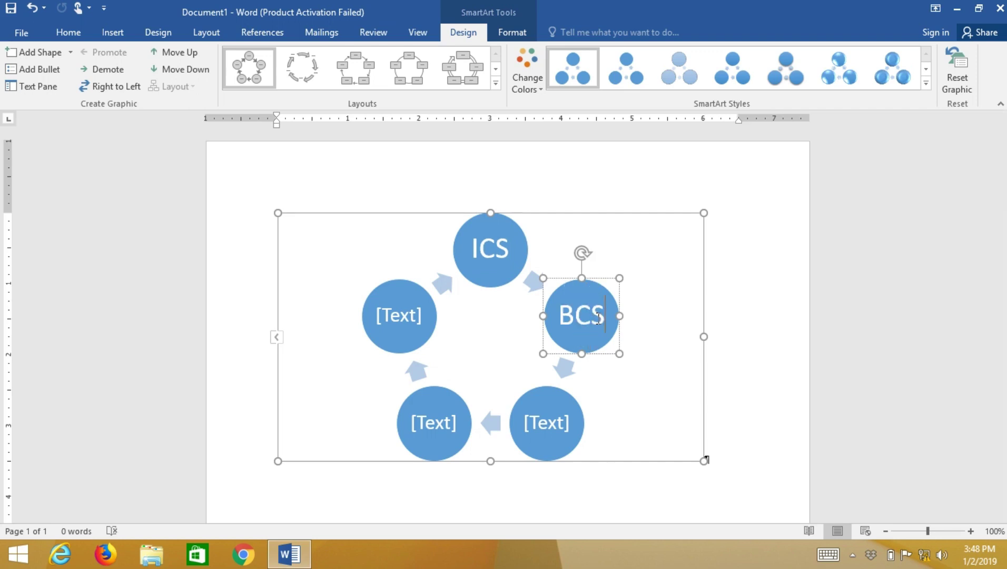
- Label the bottom-right circle MCS and begin typing P.h in the top-left circle
left_click(536, 423)
type("M")
key("BackSpace")
type("MC")
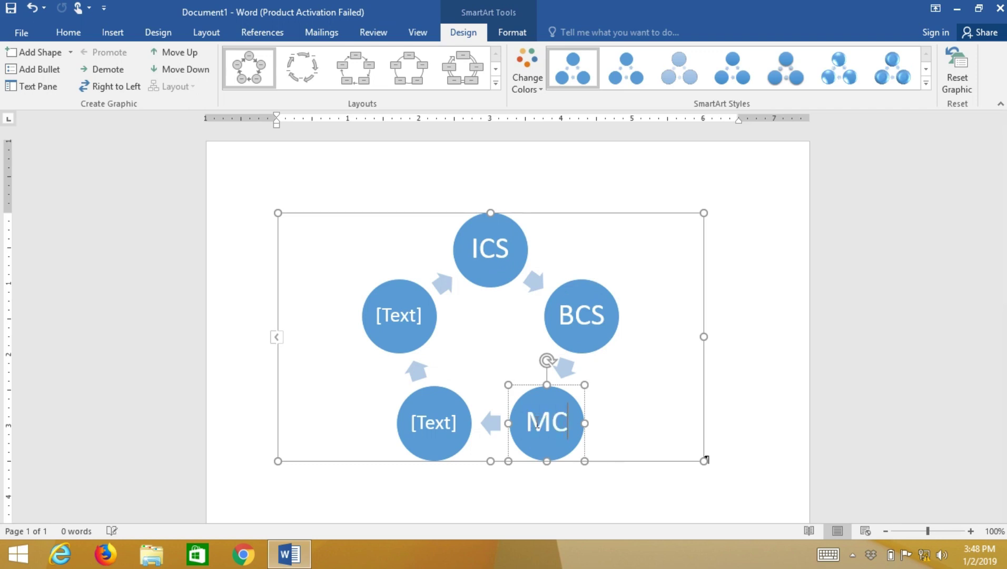
type("S")
left_click(425, 427)
type("MS")
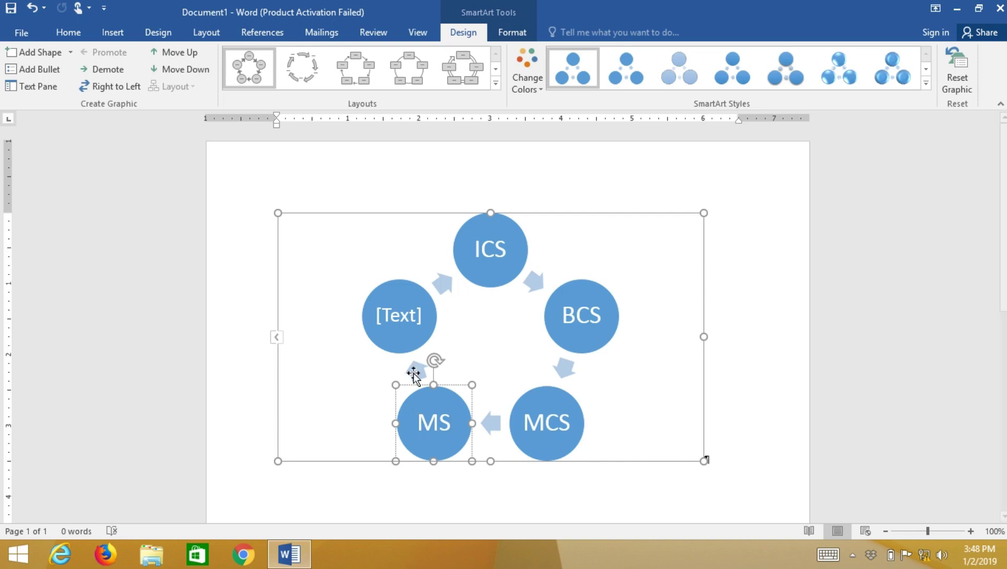
left_click(408, 324)
left_click(406, 322)
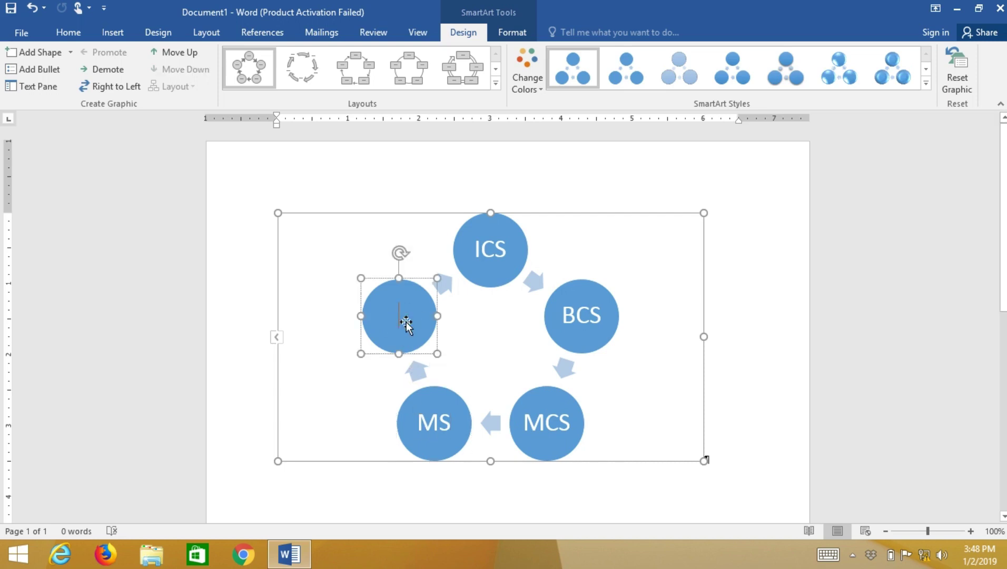
type("P.hD")
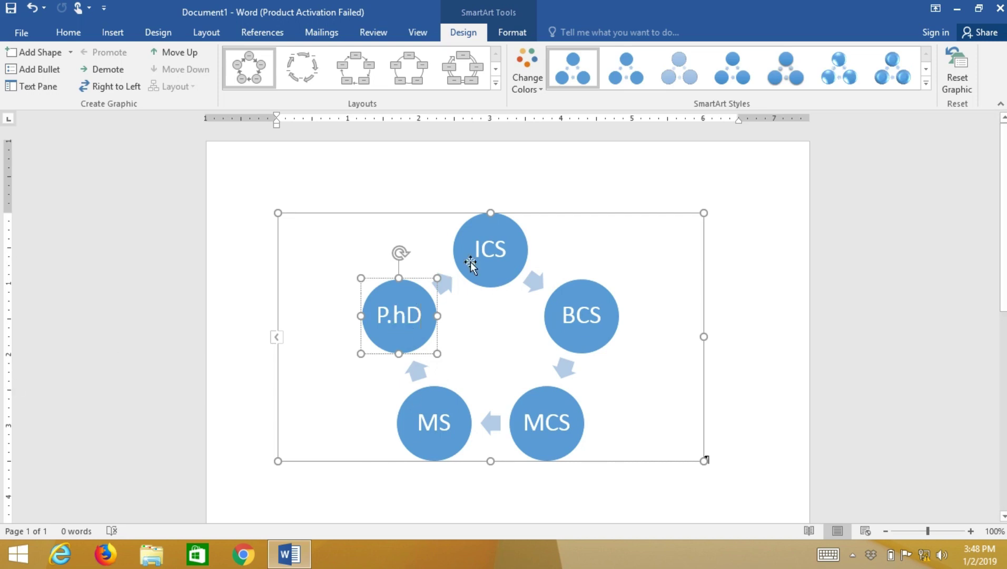
left_click(40, 53)
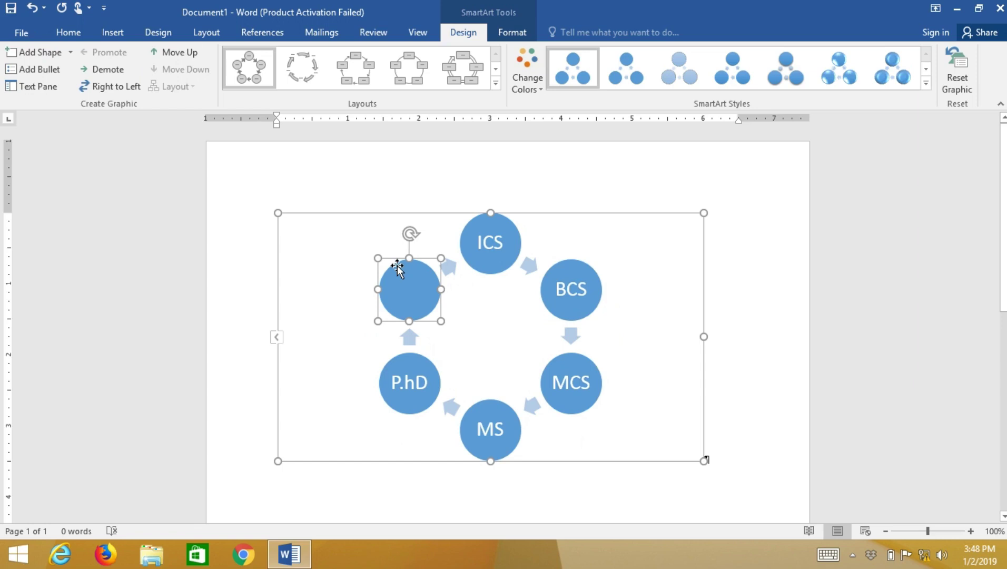
key("Delete")
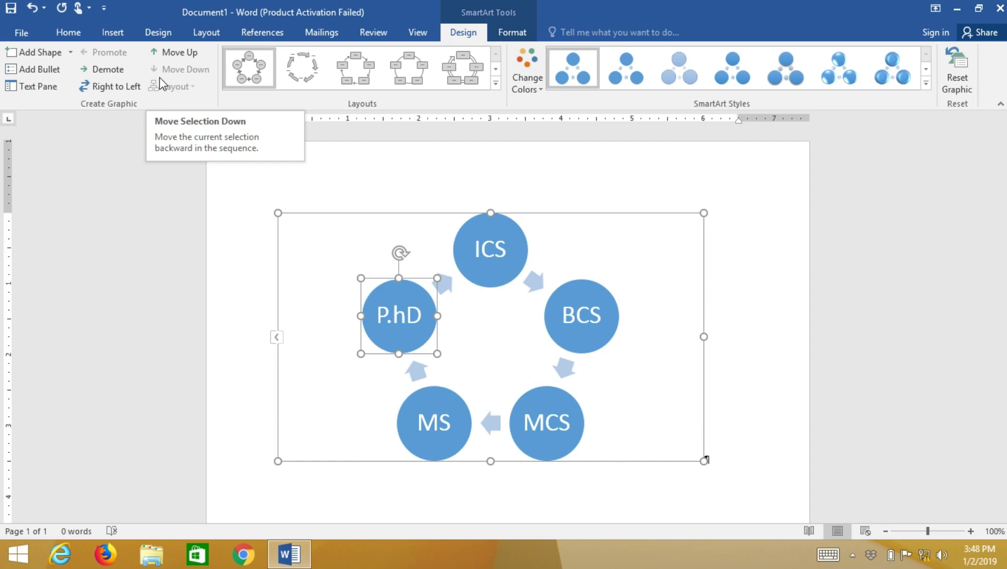
- Try several cycle layouts, settling on rectangular blocks around a thick circular arrow
left_click(496, 83)
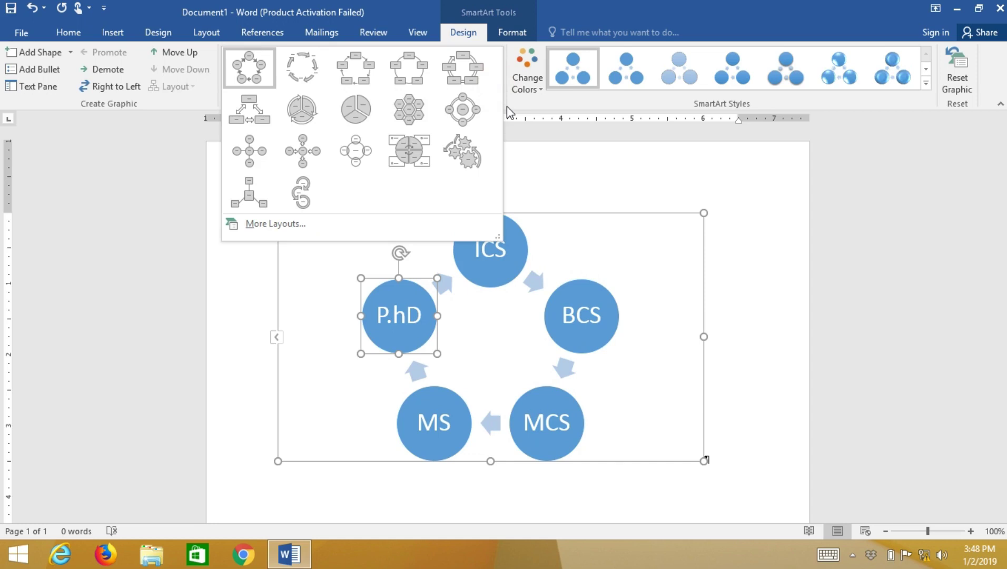
left_click(316, 63)
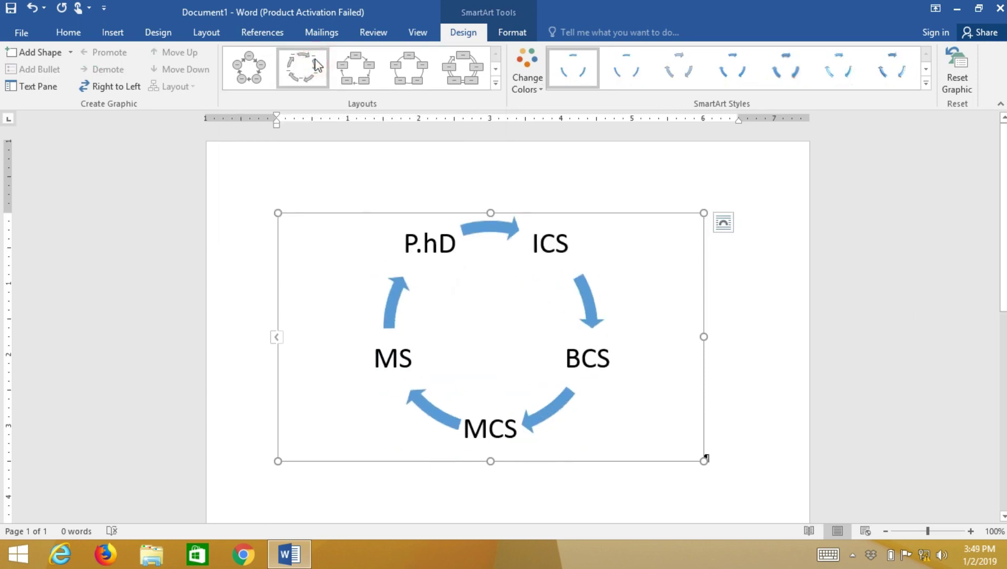
left_click(363, 67)
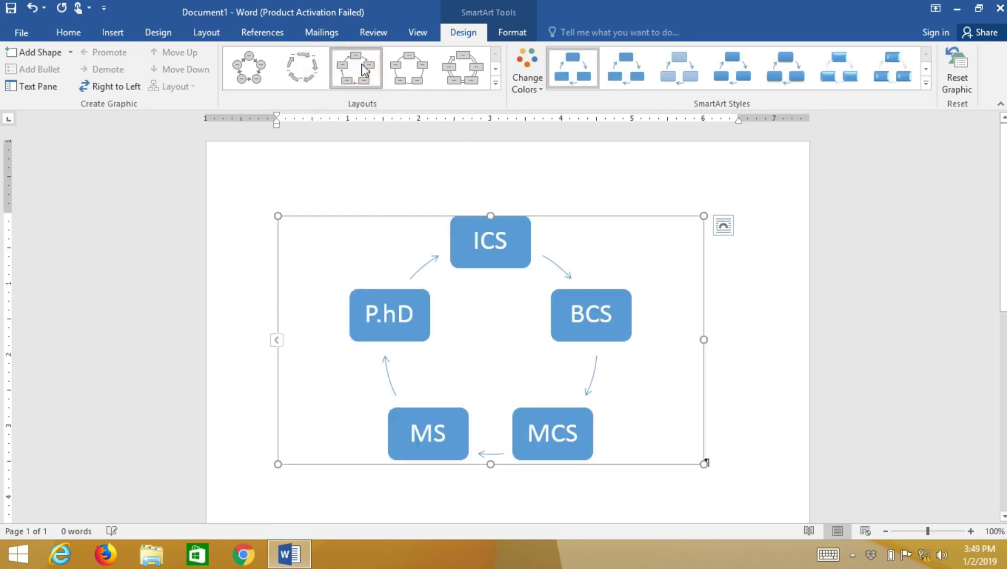
left_click(425, 75)
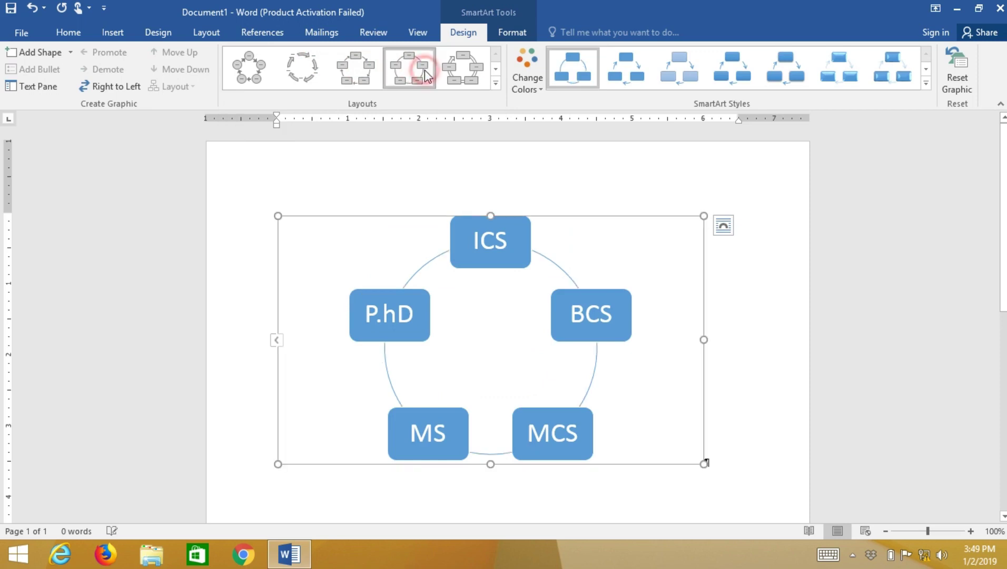
left_click(462, 67)
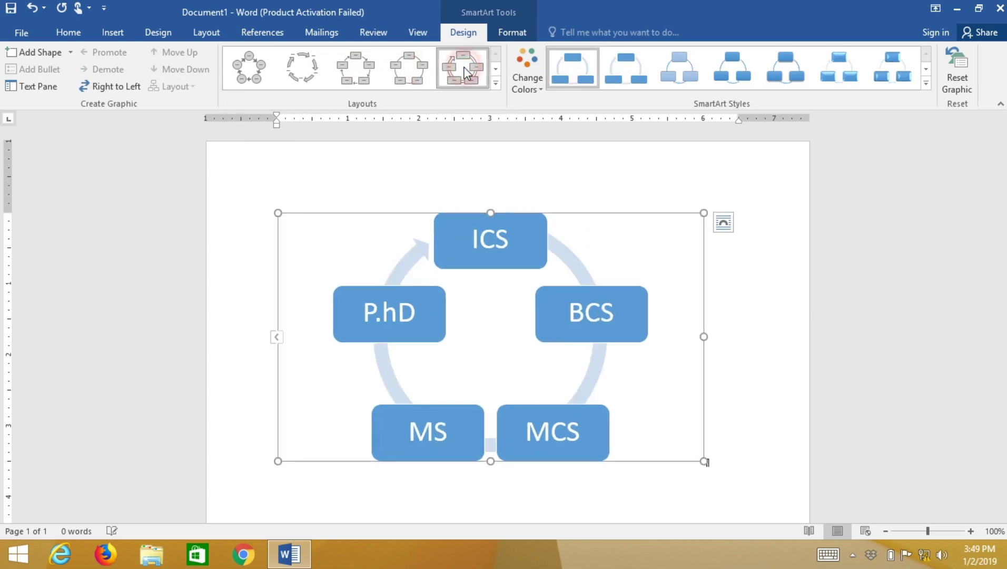
left_click(495, 83)
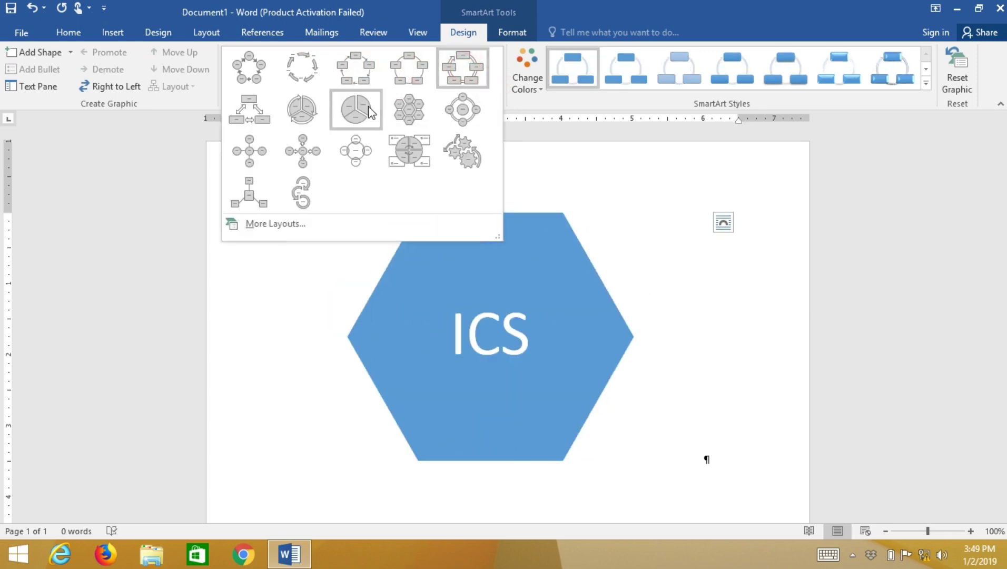
- Switch to the Segmented Cycle layout with a colourful blue, yellow and green scheme
left_click(323, 113)
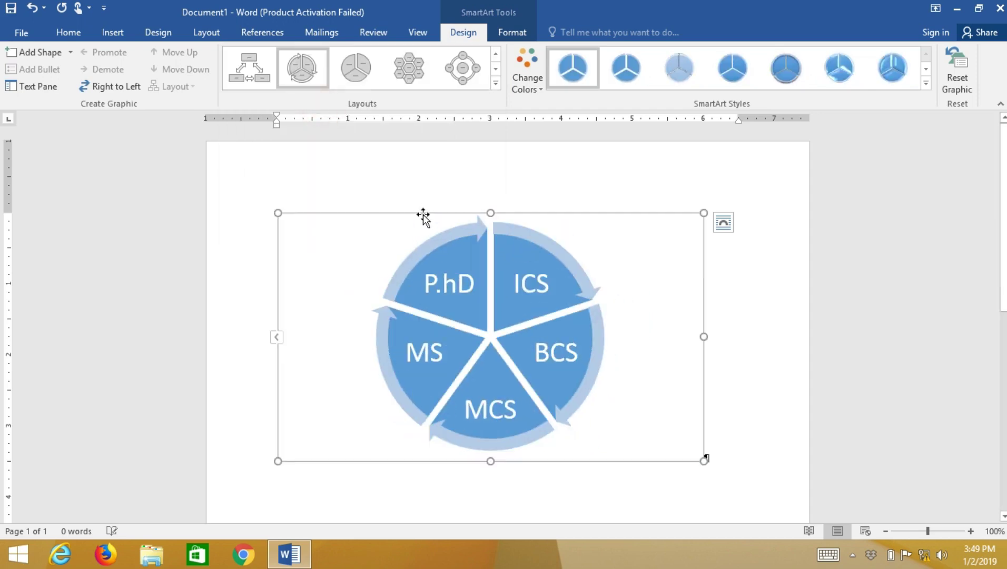
left_click(527, 94)
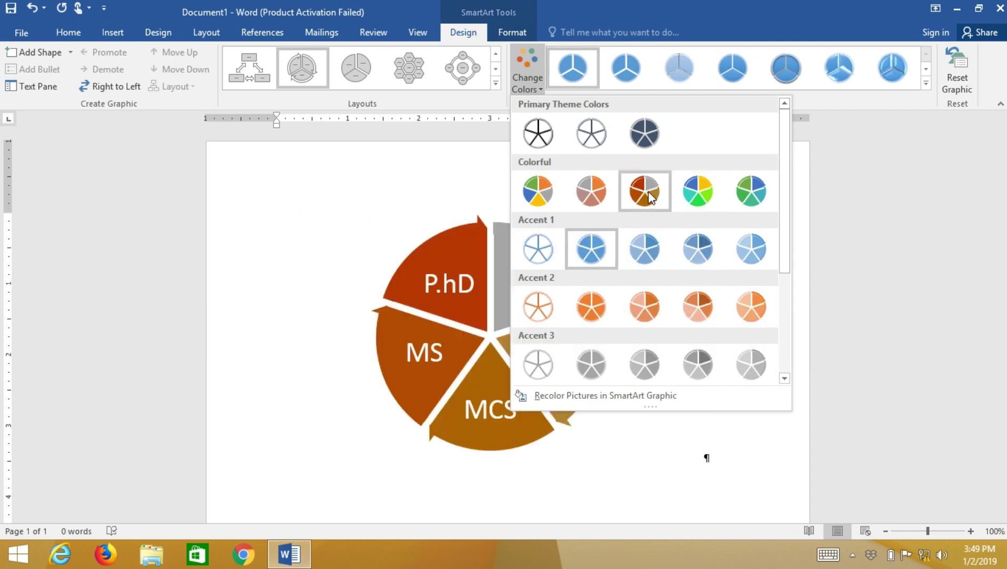
left_click(701, 193)
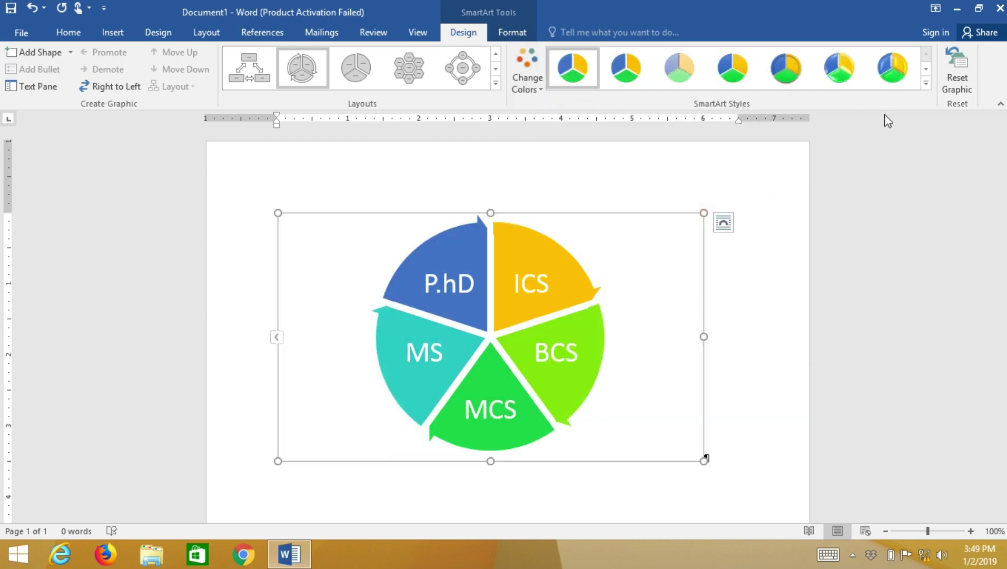
- Apply a 3-D SmartArt style to the diagram and deselect it
left_click(925, 83)
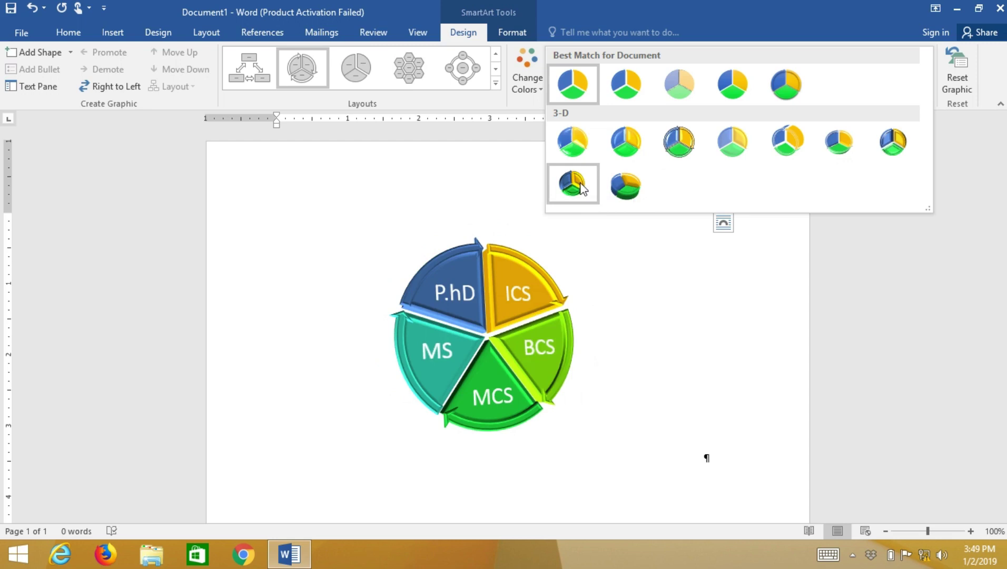
left_click(636, 189)
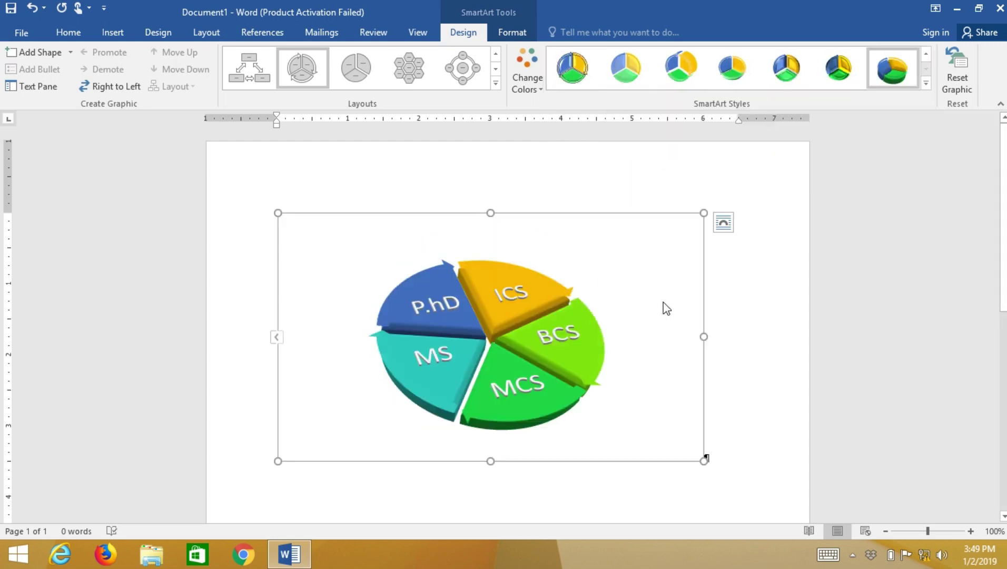
left_click(739, 291)
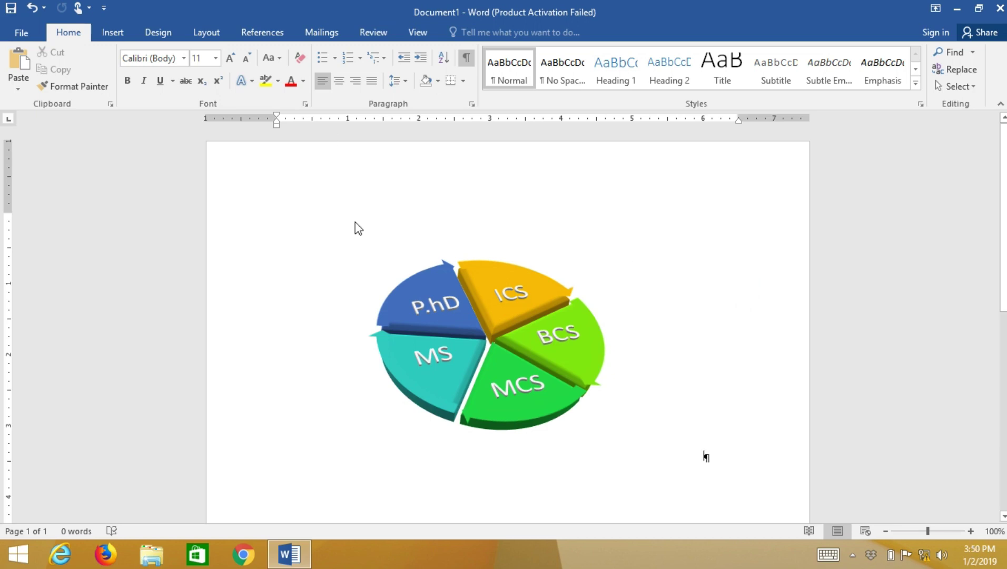
- Insert a Chevron Accent Process SmartArt graphic from the Process layouts
left_click(112, 32)
left_click(250, 52)
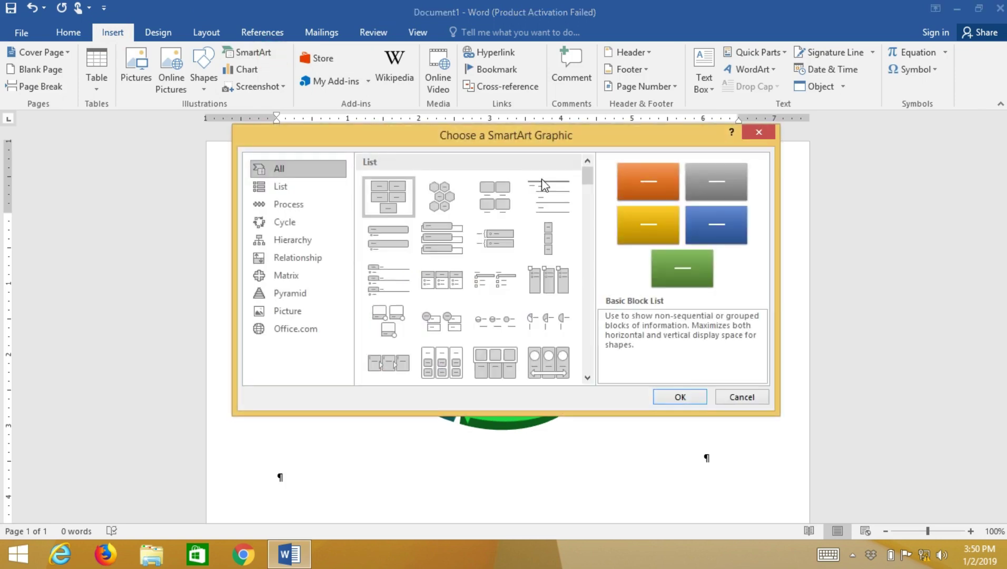
left_click_drag(588, 177, 589, 229)
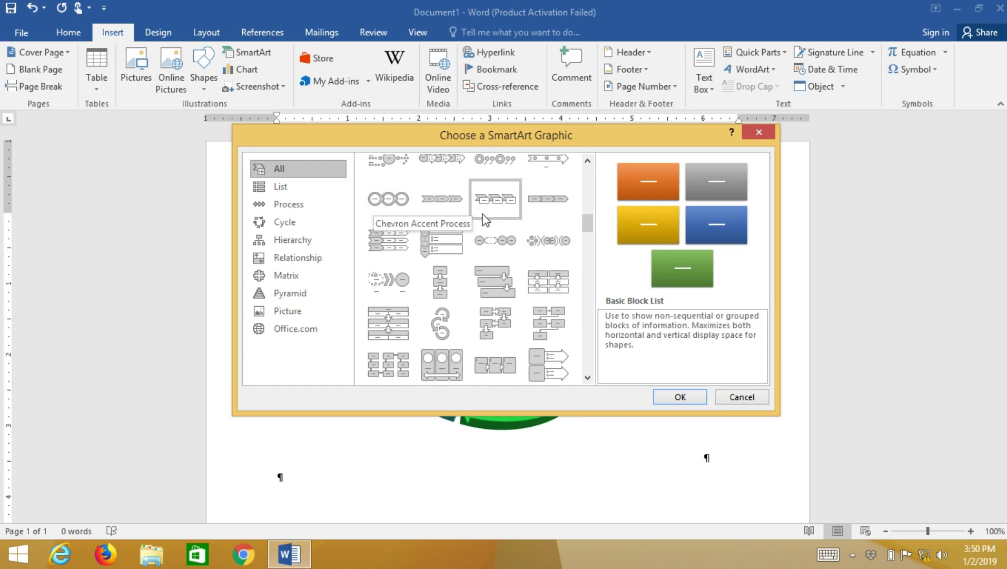
left_click(497, 198)
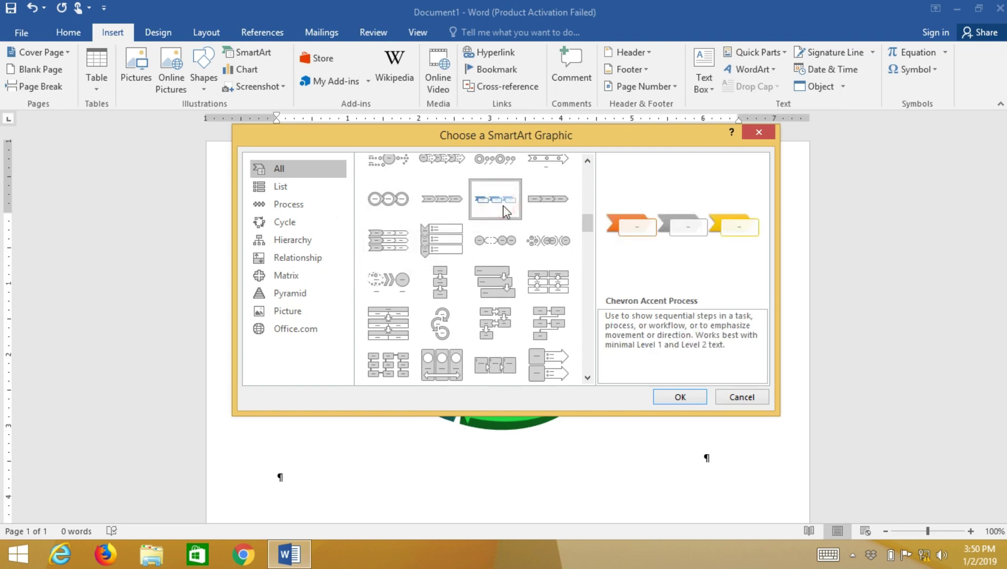
left_click(679, 397)
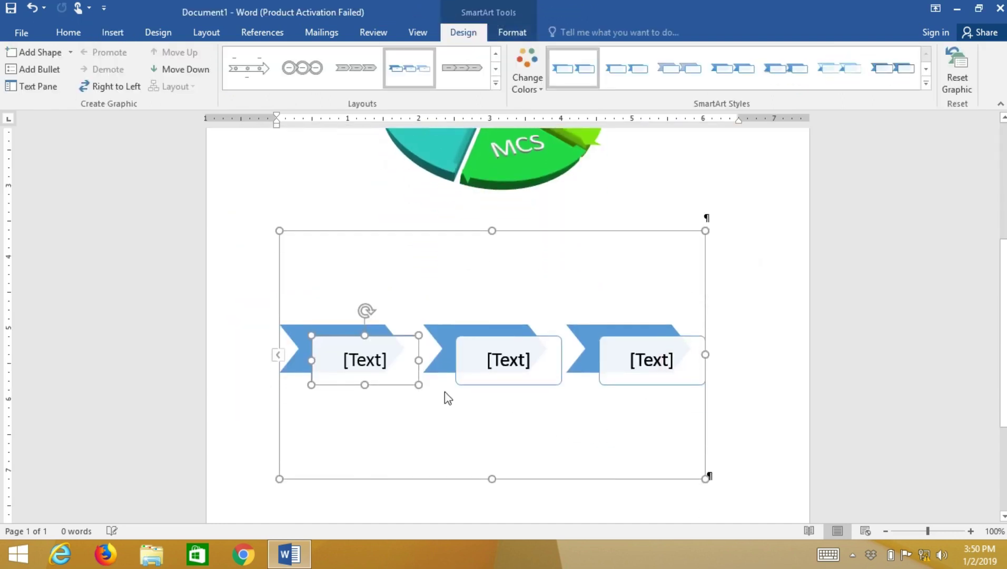
- Type F.Sc, MBBS and FCSP into the three chevron steps
left_click(378, 351)
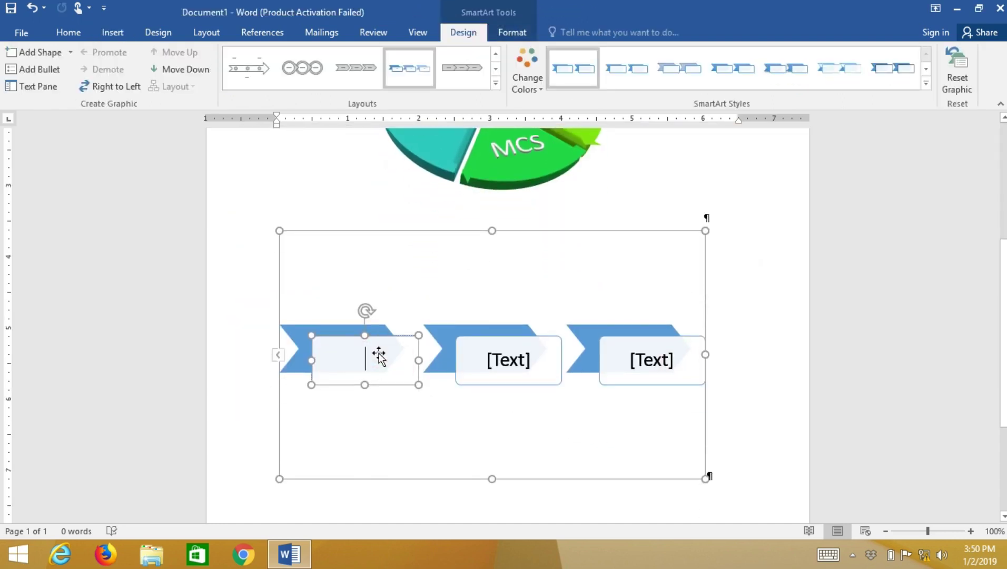
type("F.Sc")
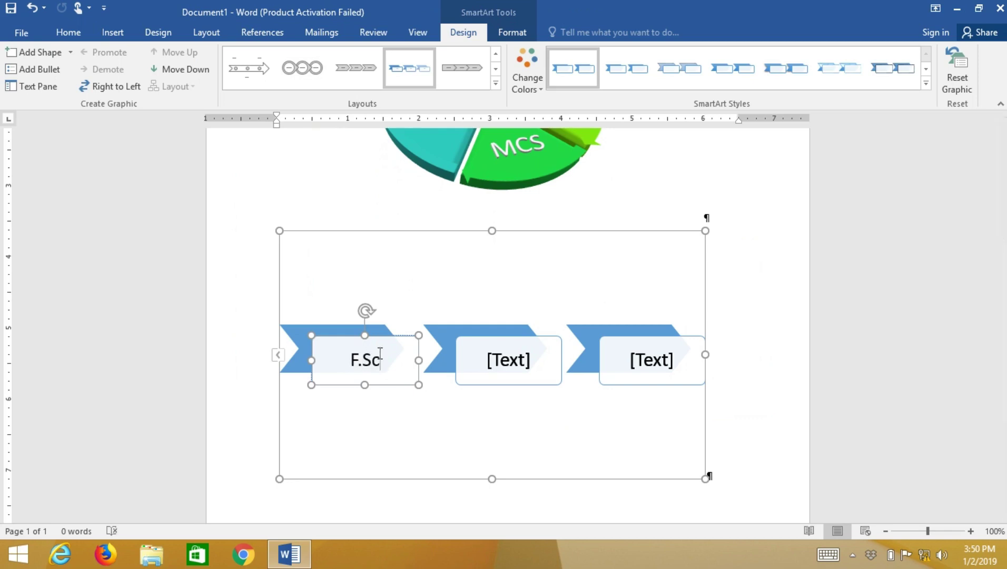
left_click(530, 359)
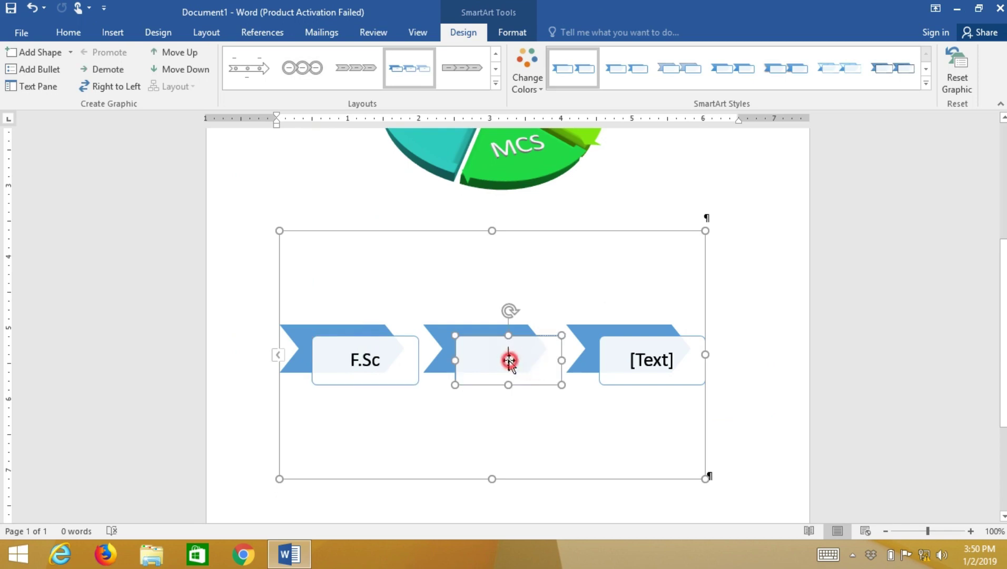
type("MBBS")
left_click(648, 353)
type("FCSP")
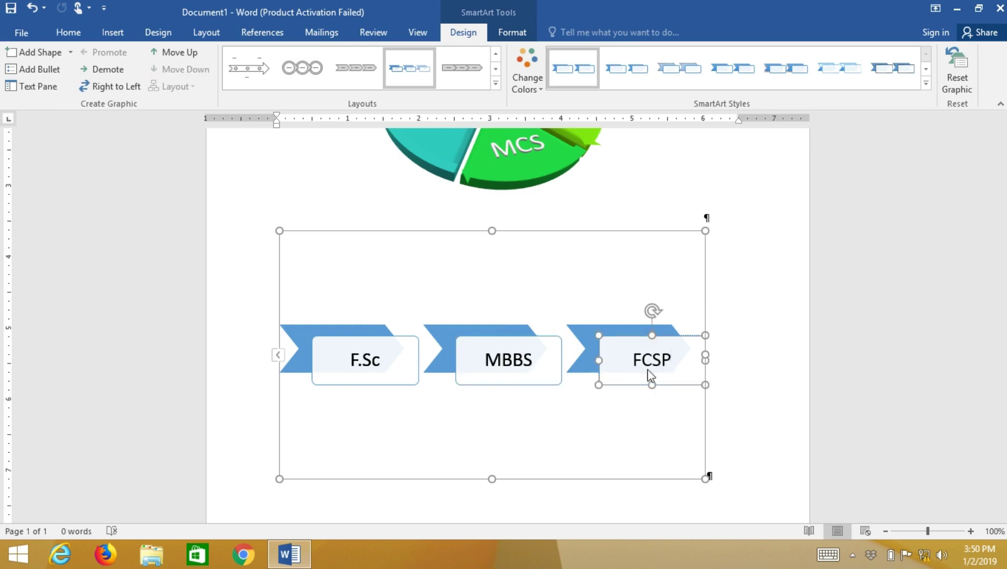
- Add a new empty step after the MBBS chevron
left_click(494, 404)
left_click(465, 332)
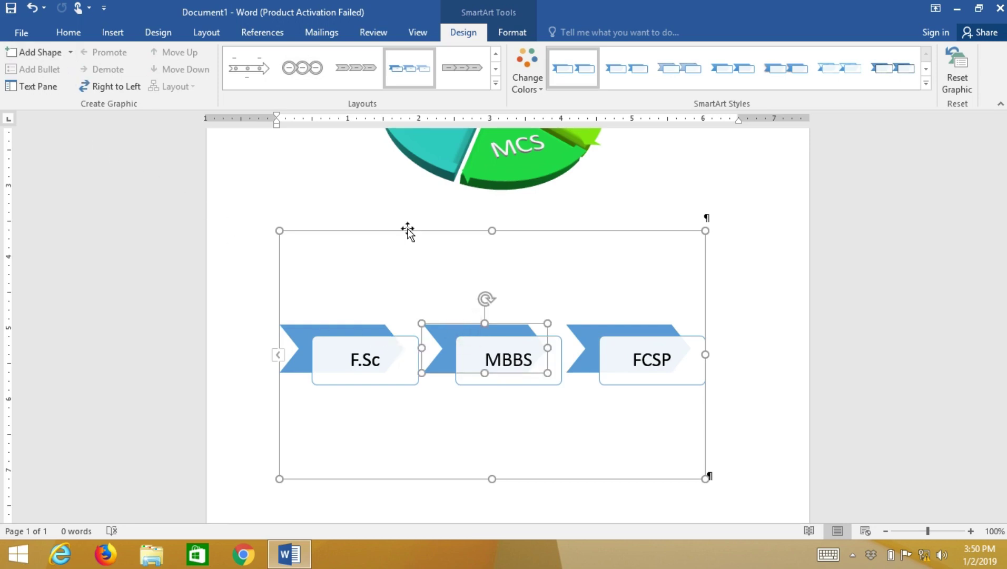
left_click(62, 53)
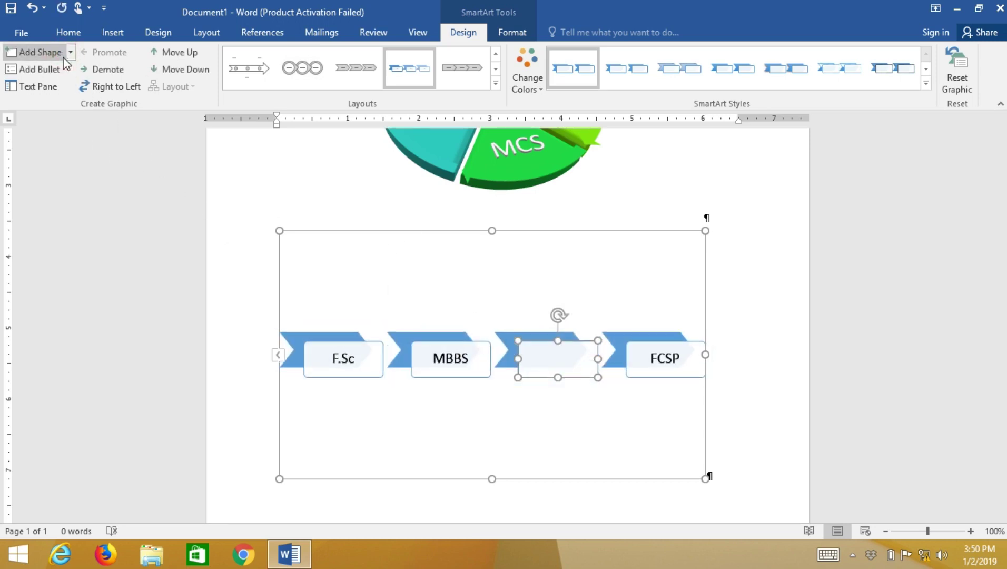
- Type Phy in the new step, add two bullet lines, then undo back to an empty step
left_click(556, 361)
type("Ph")
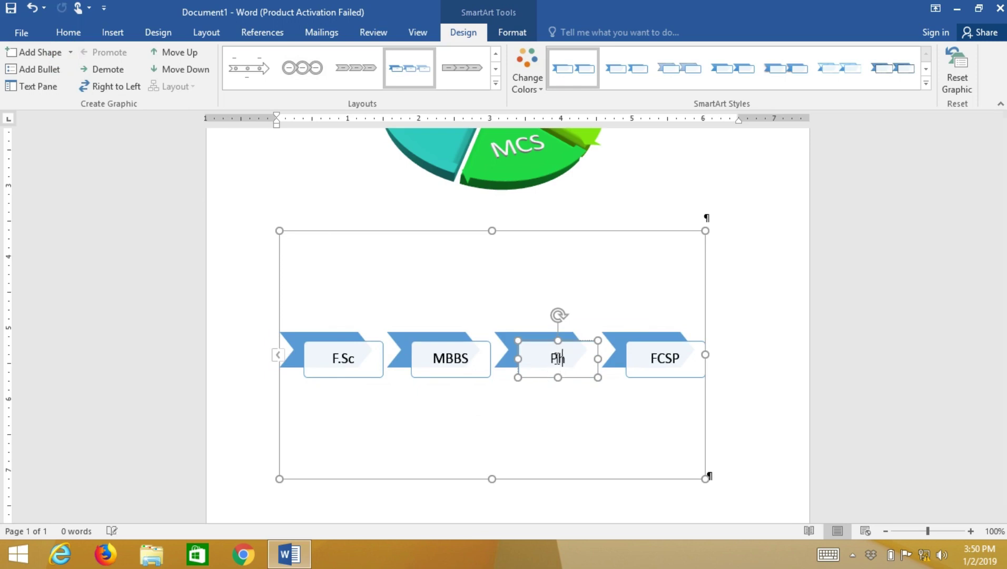
type("y")
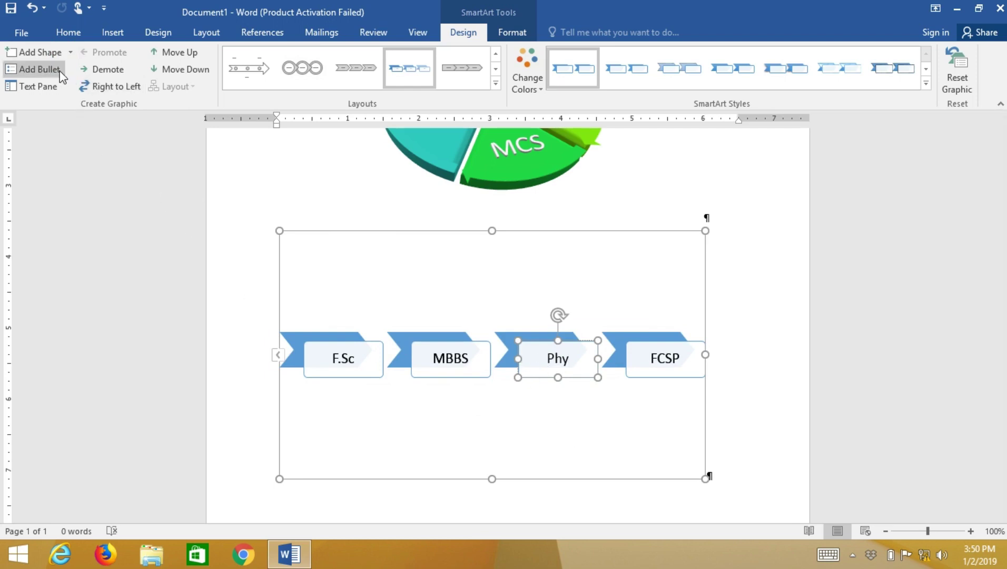
left_click(59, 74)
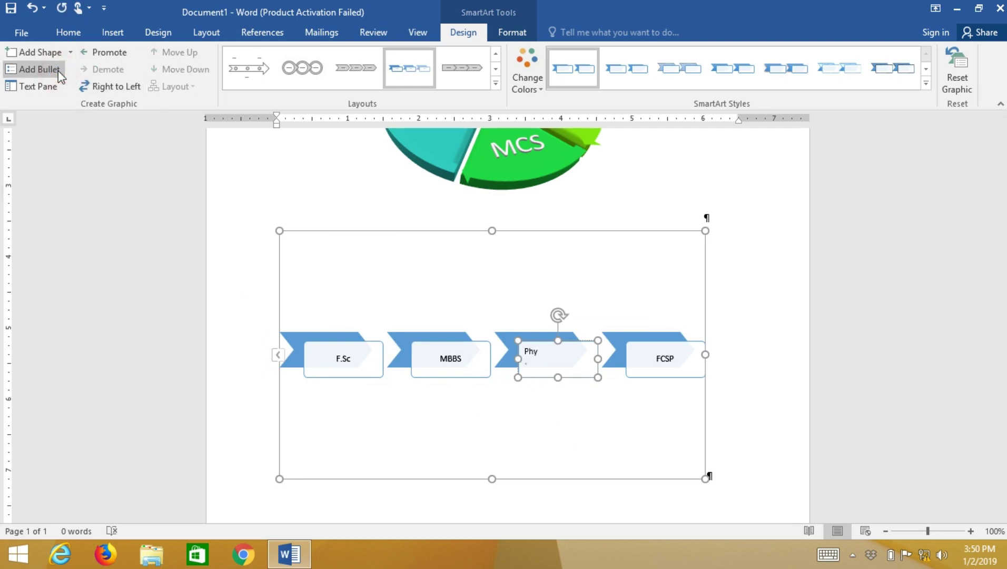
left_click(59, 71)
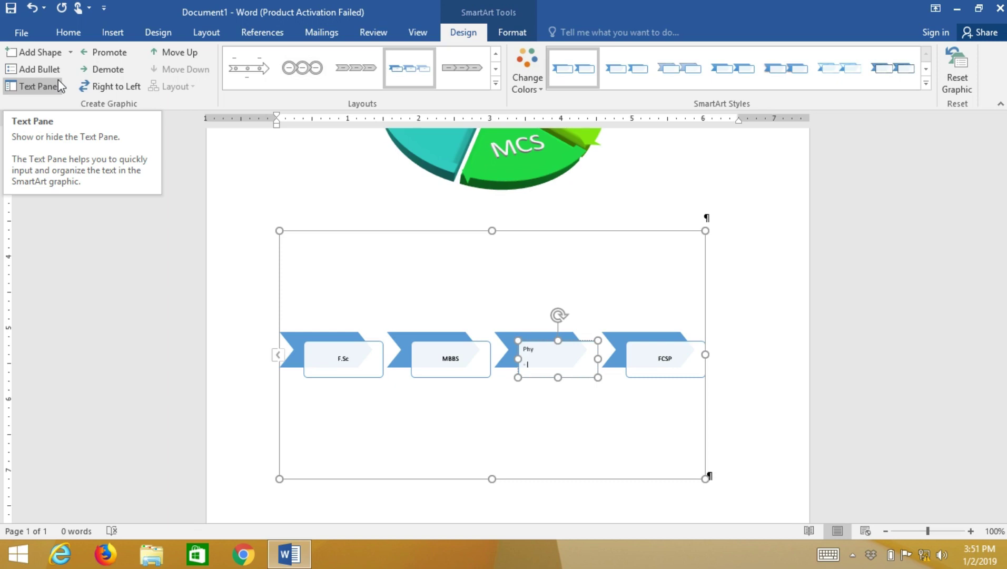
key("ctrl+z")
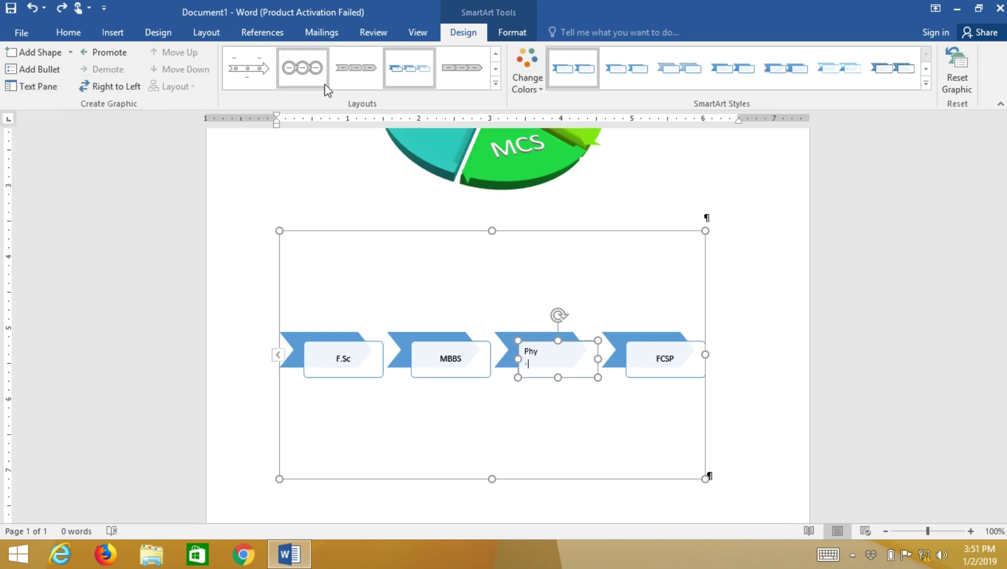
key("ctrl+z")
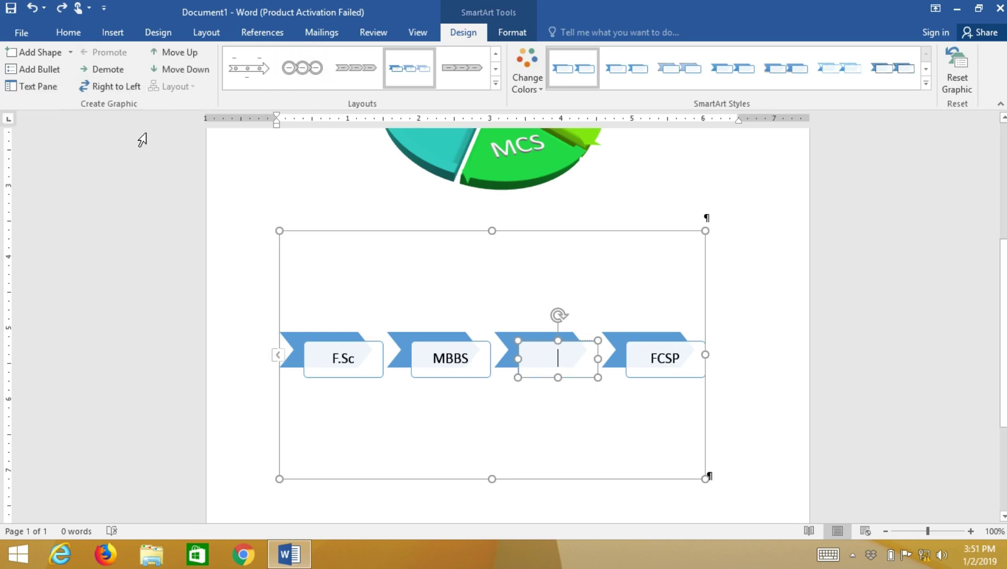
- Demote the empty step under MBBS and toggle Right to Left on and off
left_click(117, 70)
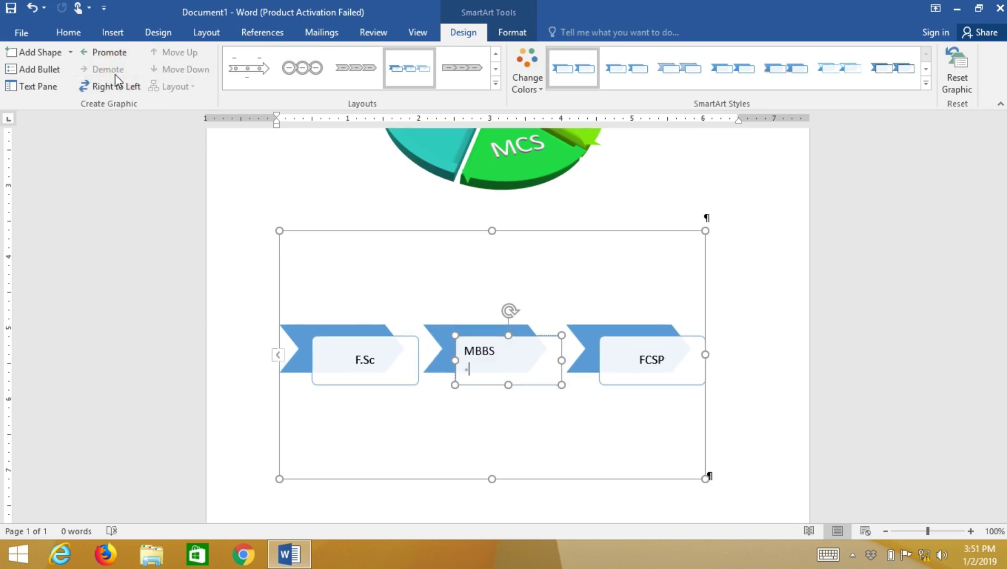
left_click(133, 89)
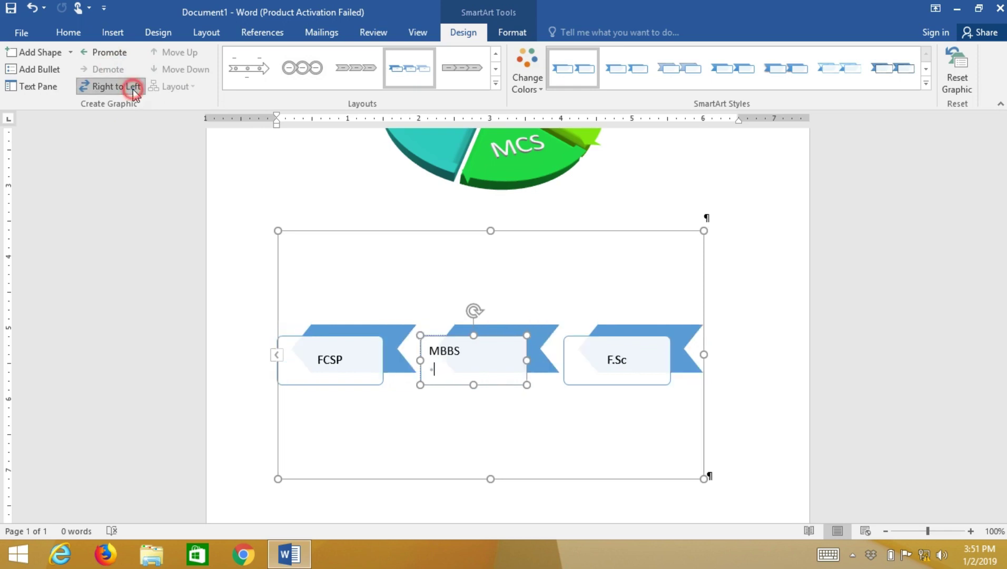
left_click(116, 86)
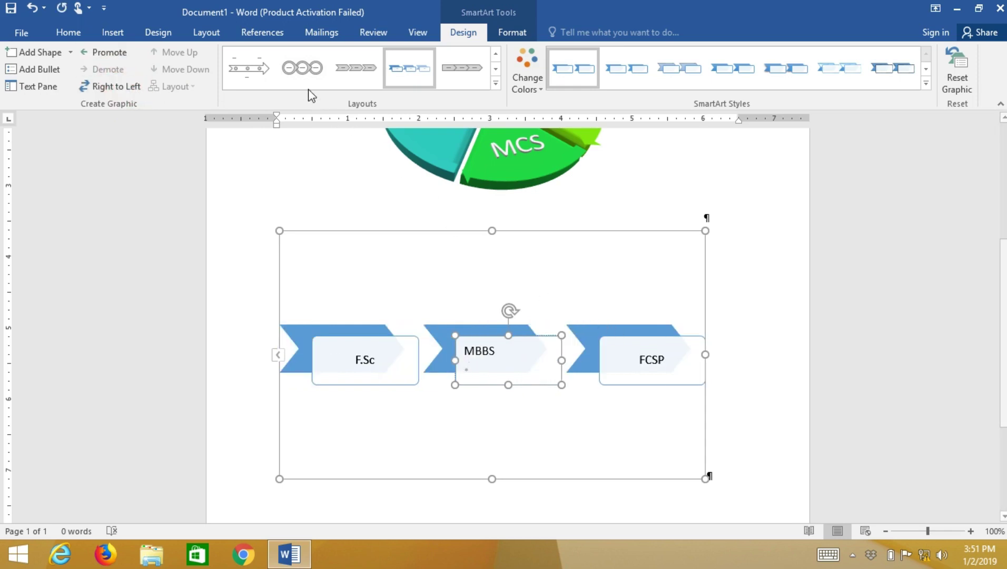
left_click(495, 84)
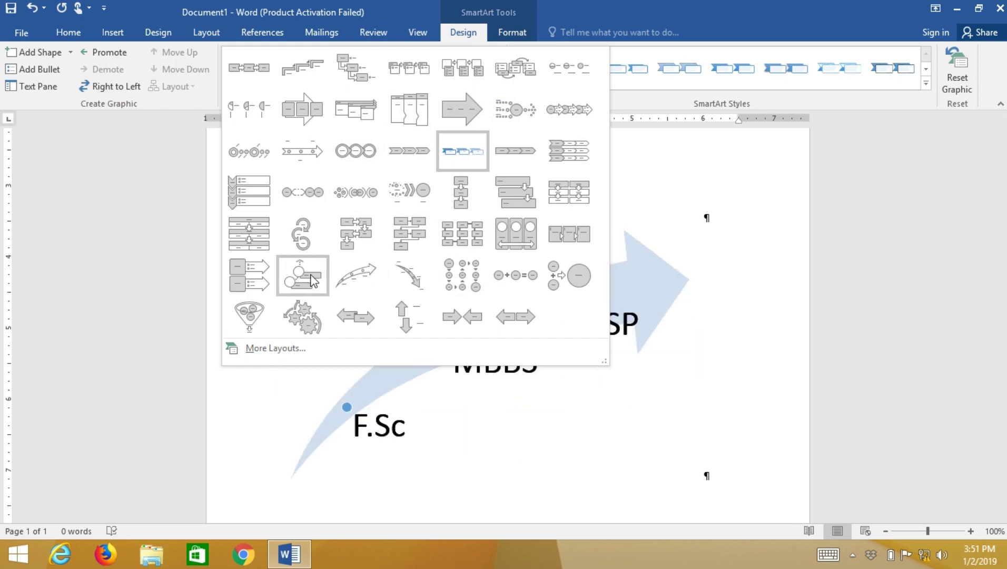
- Change the diagram to the Gear layout, recolour it green, teal and blue, and apply a 3-D style
left_click(311, 322)
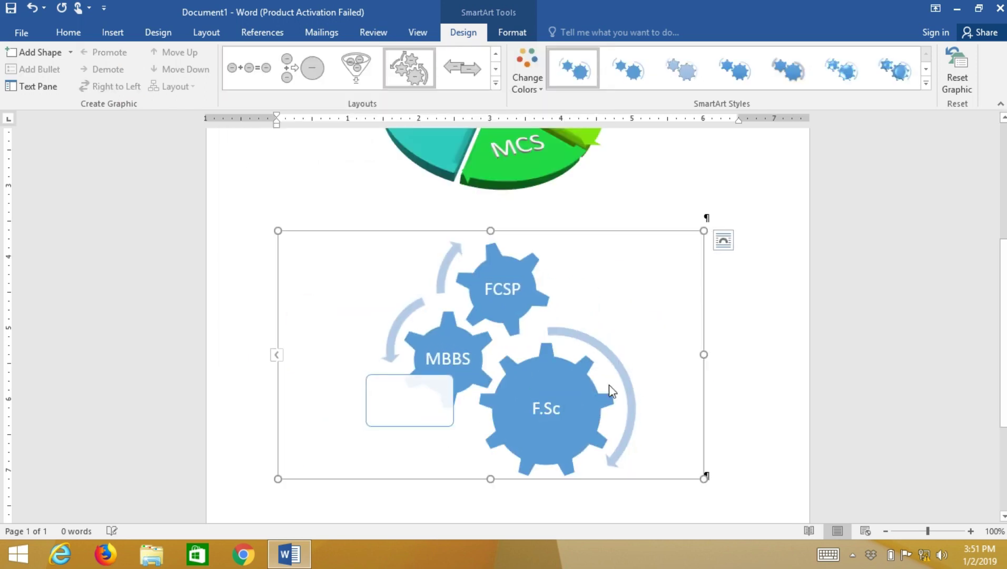
left_click(527, 79)
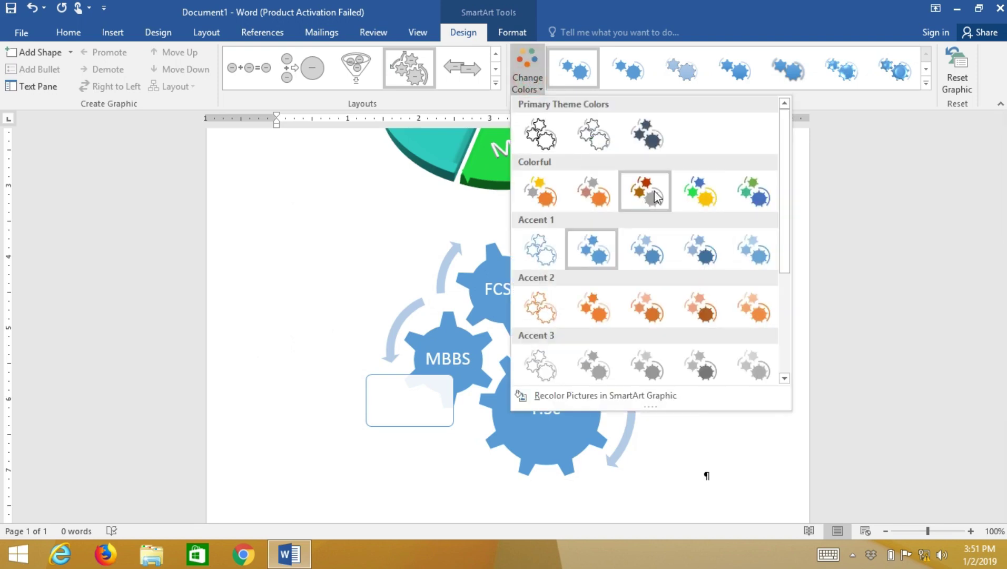
left_click(754, 198)
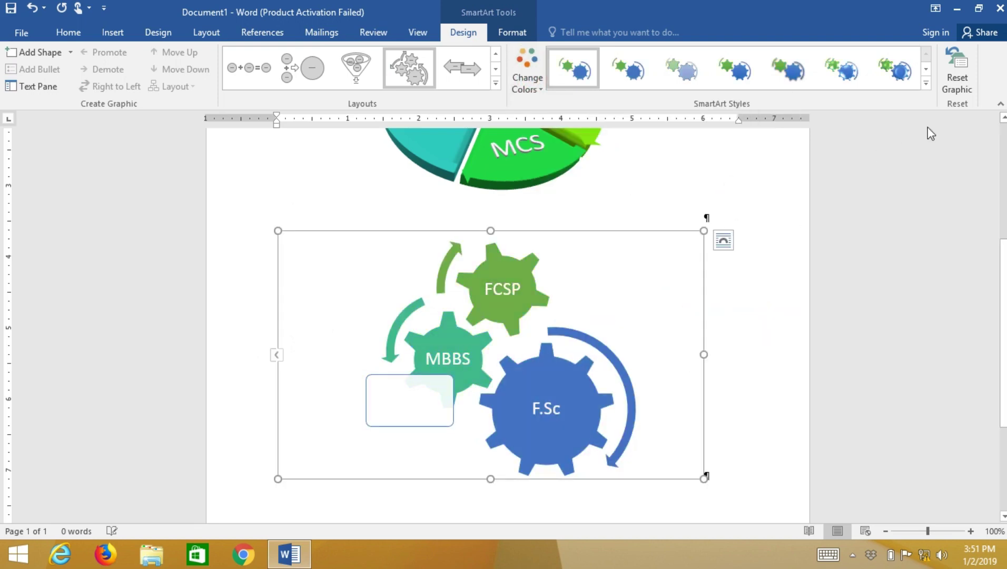
left_click(926, 84)
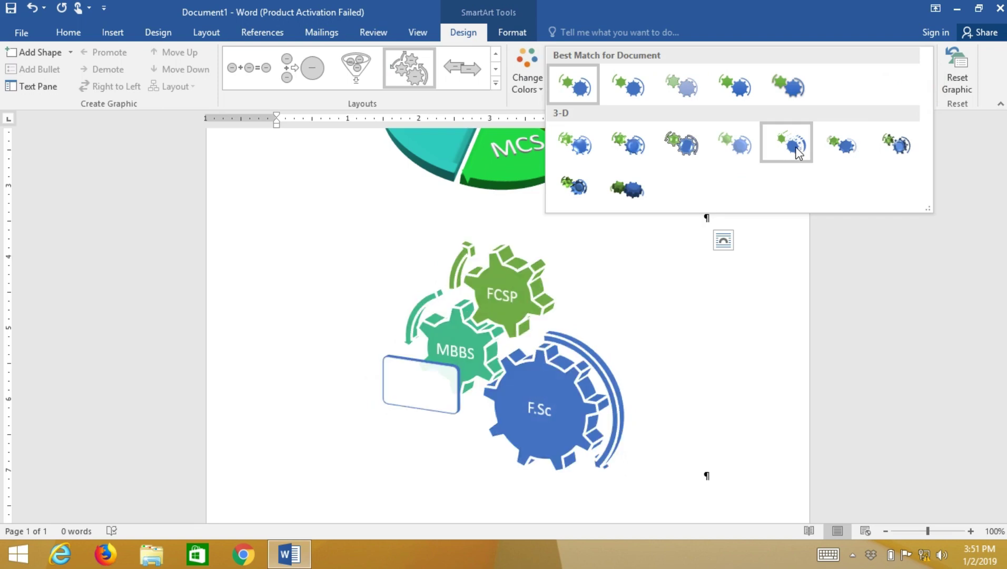
left_click(835, 151)
- Deselect the gears, return to the top of the document and select all its content with Ctrl+A
left_click(742, 345)
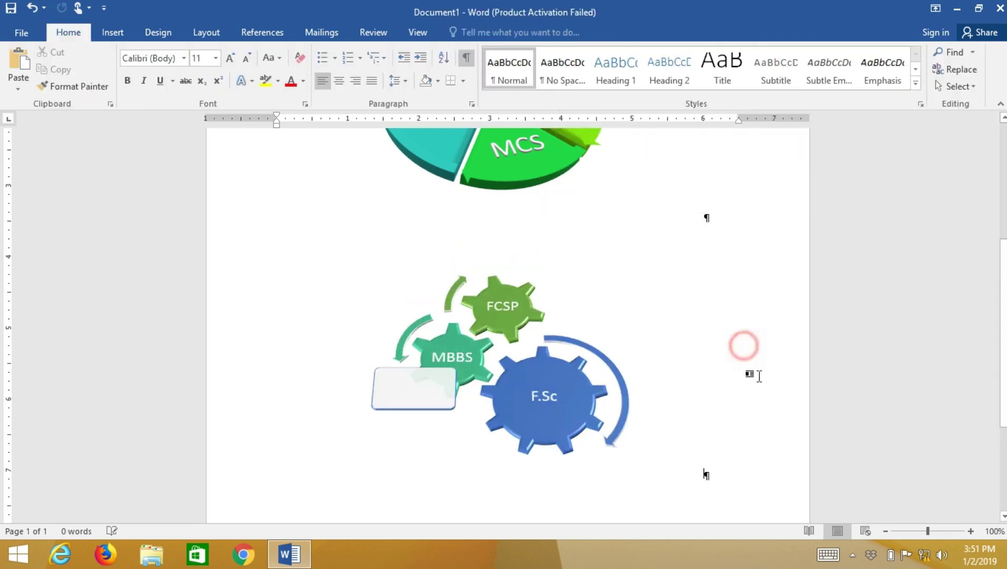
scroll(759, 376, "down", 4)
scroll(759, 376, "up", 6)
scroll(766, 376, "up", 4)
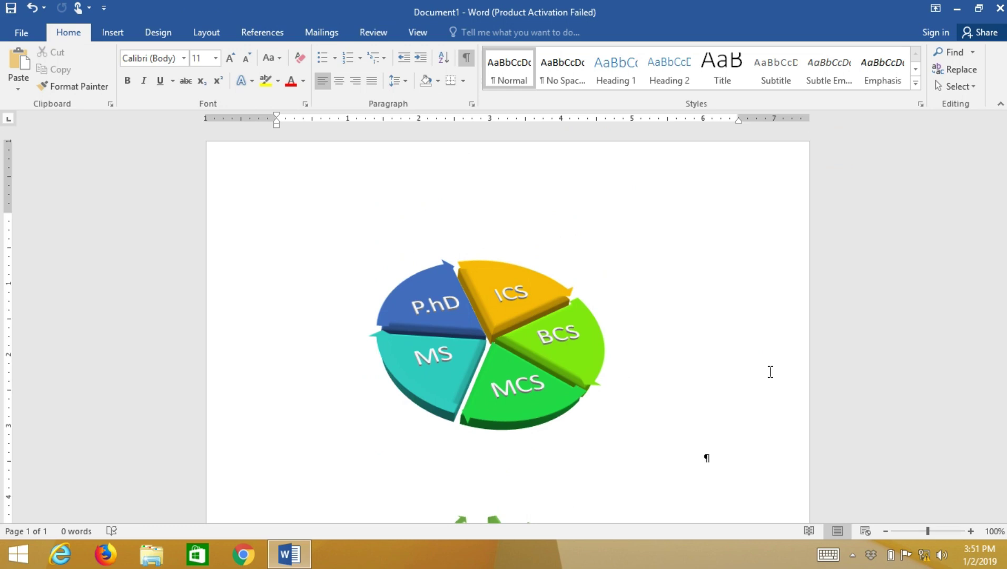
key("ctrl+a")
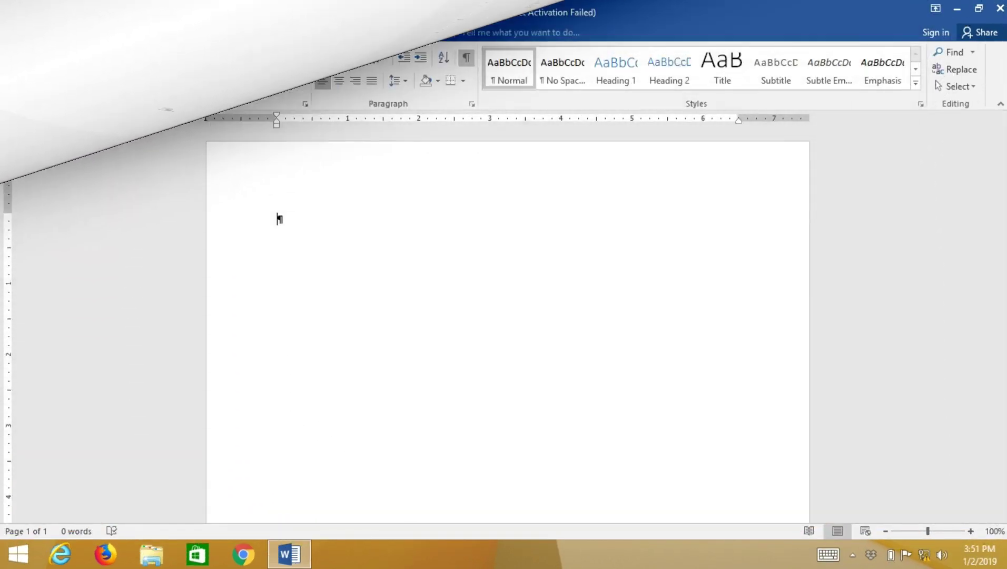
- Open the Insert Chart dialog from the Insert ribbon and shift it slightly right and down
left_click(112, 33)
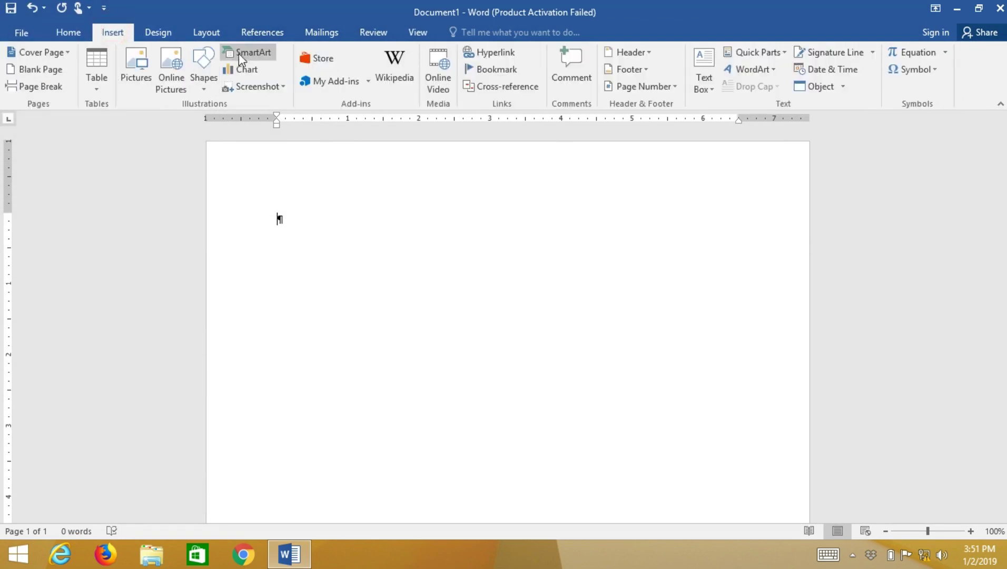
left_click(257, 71)
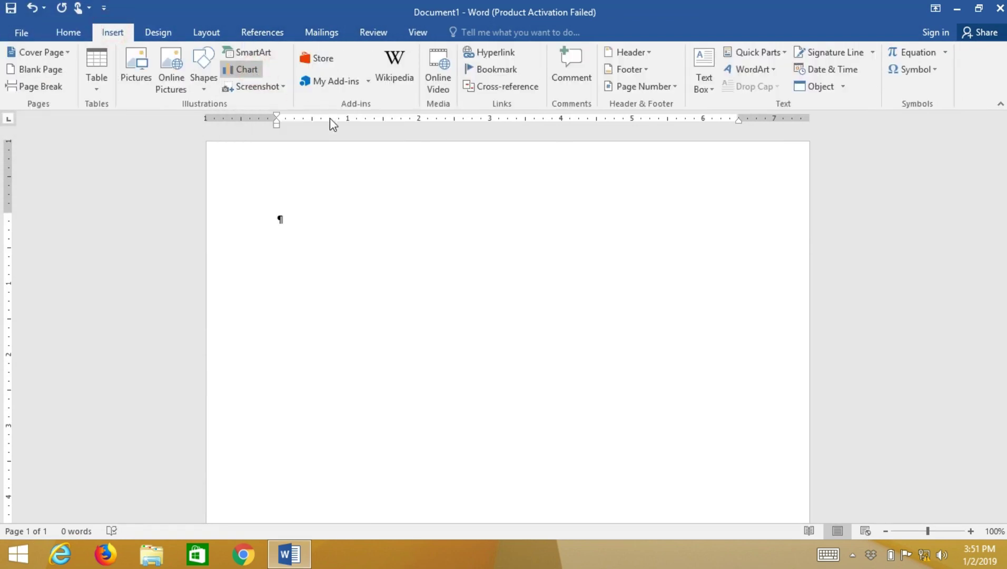
mouse_move(411, 53)
left_mouse_down()
mouse_move(489, 74)
mouse_move(482, 63)
left_mouse_up()
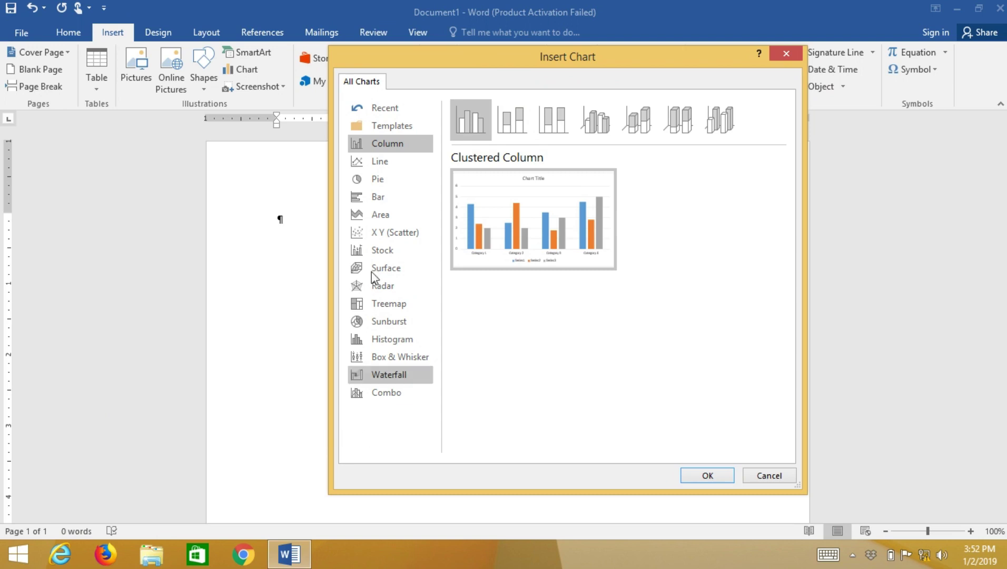
- Preview each chart category from Line through Pie, Bar, Scatter, Treemap and Waterfall to Combo
left_click(378, 160)
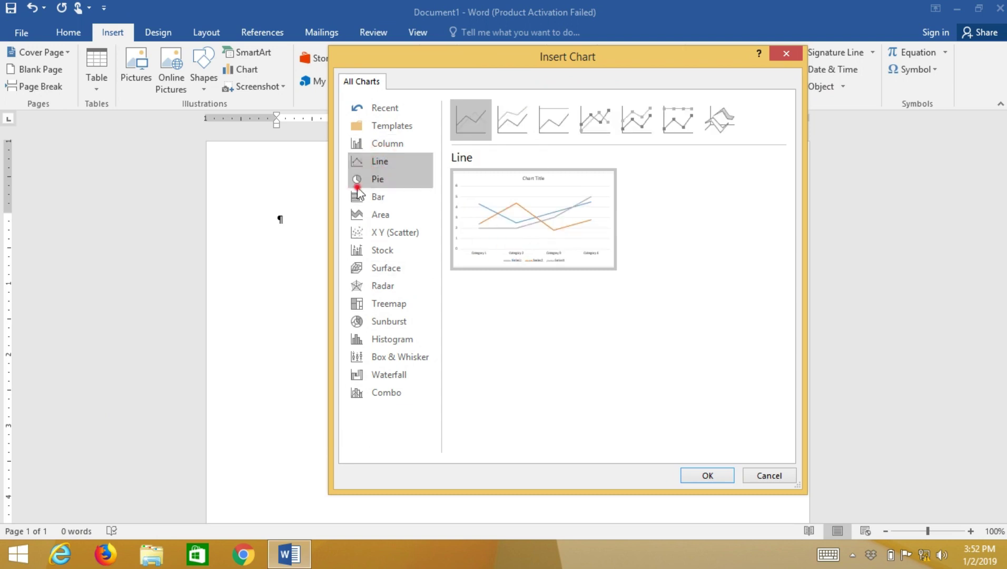
left_click(377, 180)
left_click(379, 198)
left_click(382, 216)
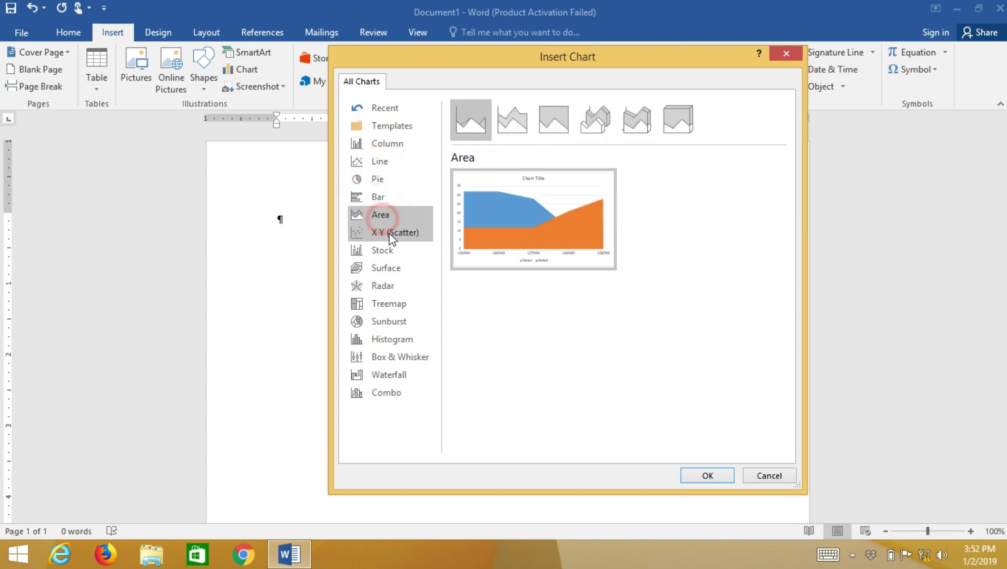
left_click(388, 233)
left_click(385, 250)
left_click(389, 267)
left_click(390, 286)
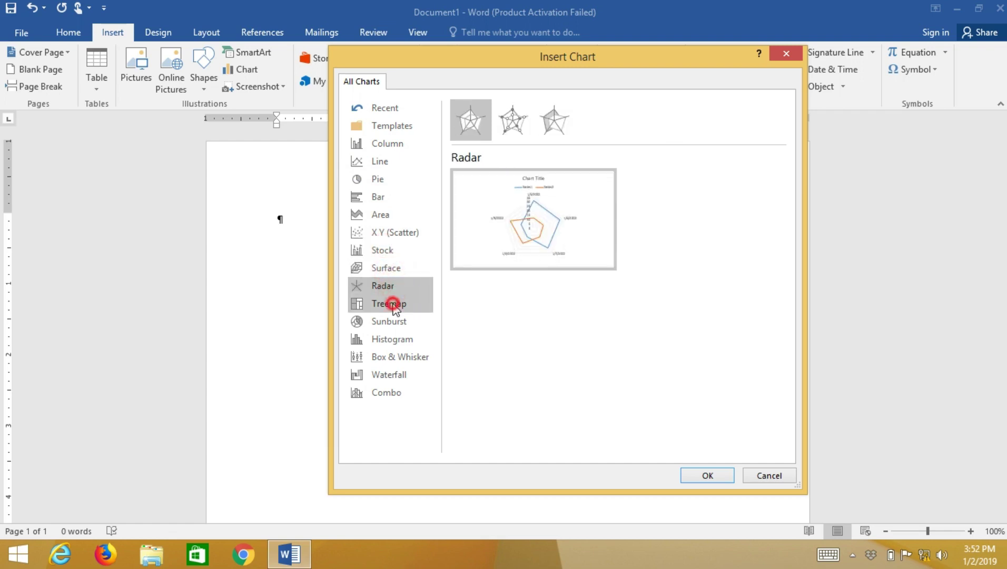
left_click(391, 303)
left_click(392, 321)
left_click(393, 339)
left_click(395, 357)
left_click(395, 375)
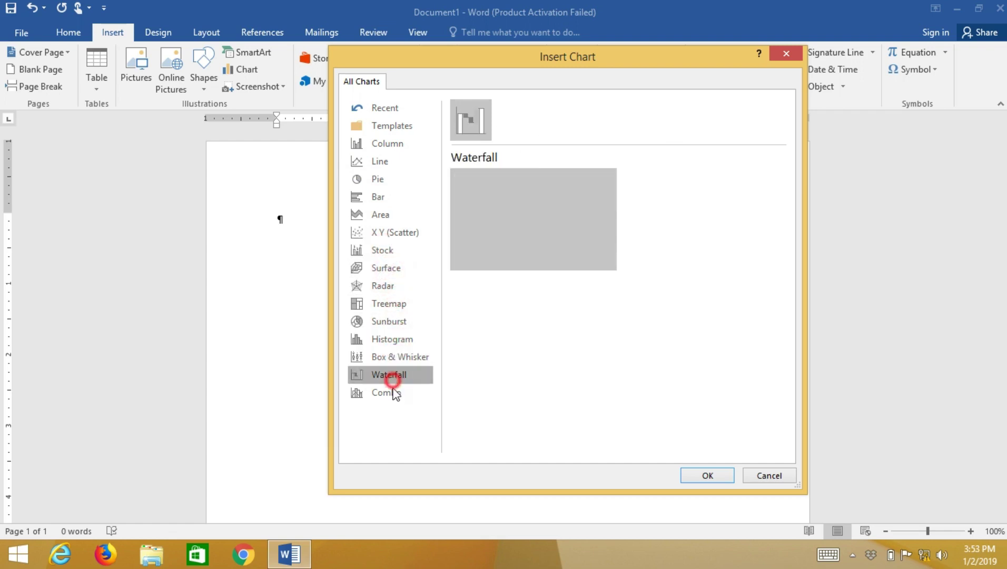
left_click(387, 392)
- Revisit Scatter, Area and Column, then compare the Bar variants, ending on Clustered Bar
left_click(377, 231)
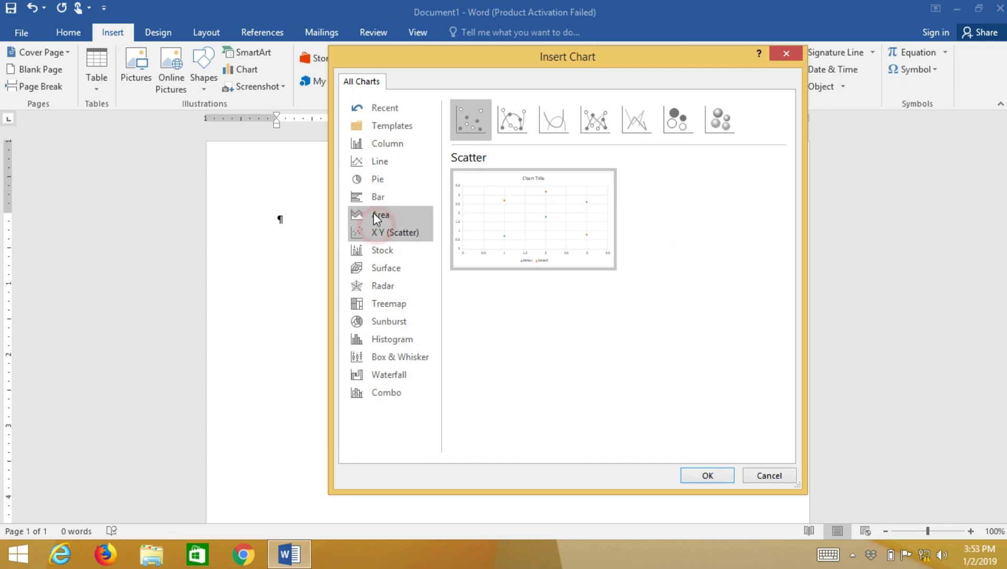
left_click(379, 214)
left_click(379, 143)
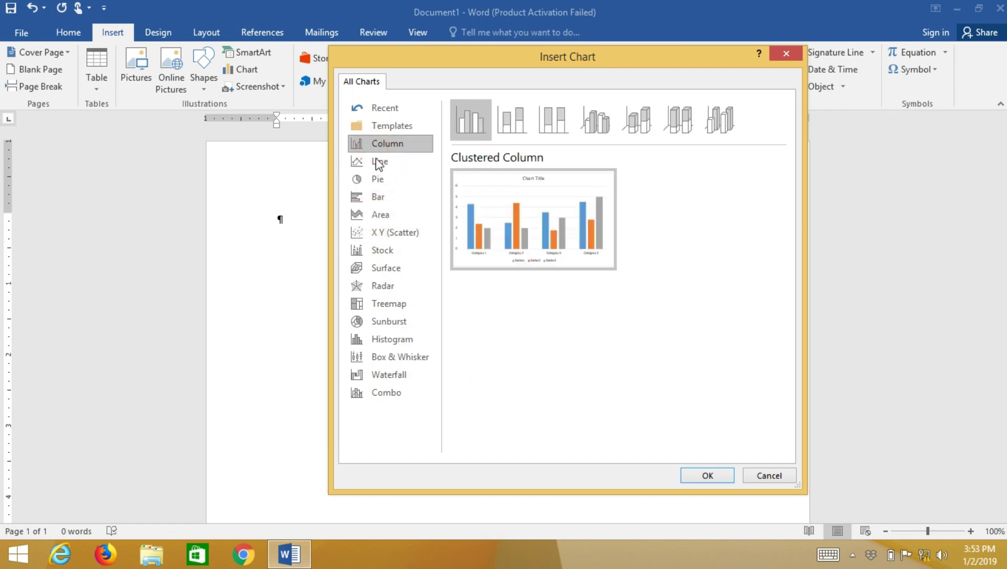
left_click(377, 197)
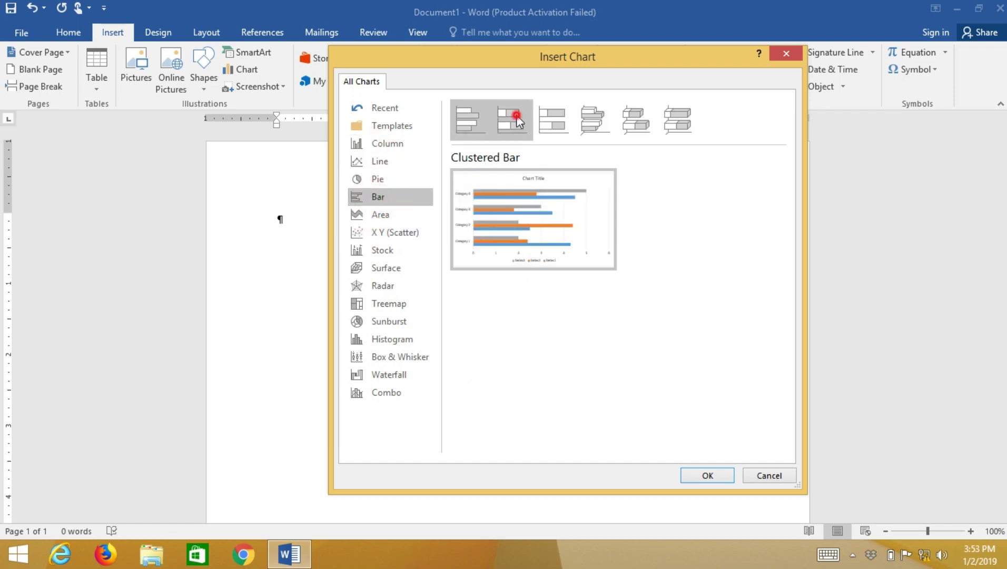
left_click(516, 118)
left_click(553, 119)
left_click(591, 119)
left_click(648, 126)
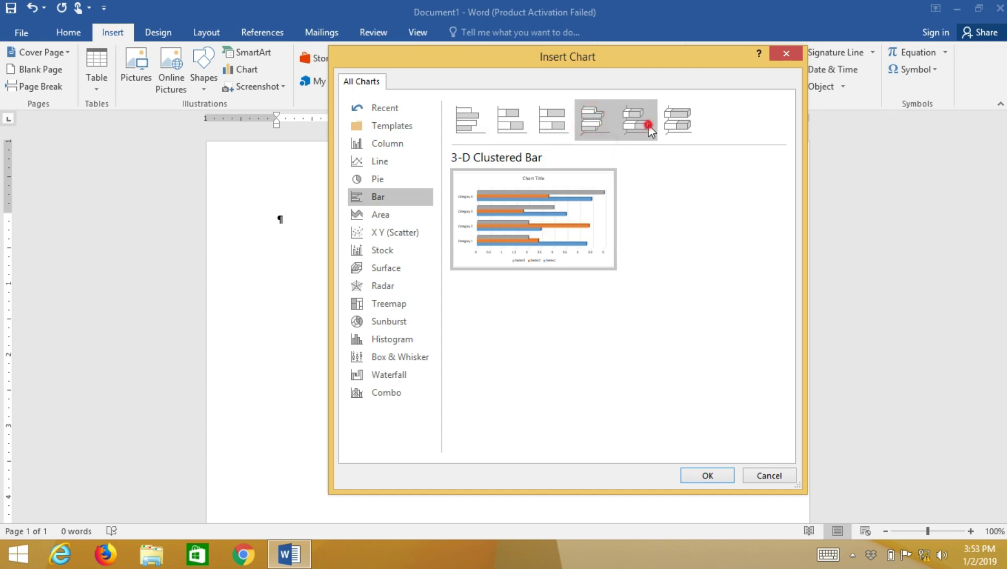
left_click(700, 127)
left_click(471, 121)
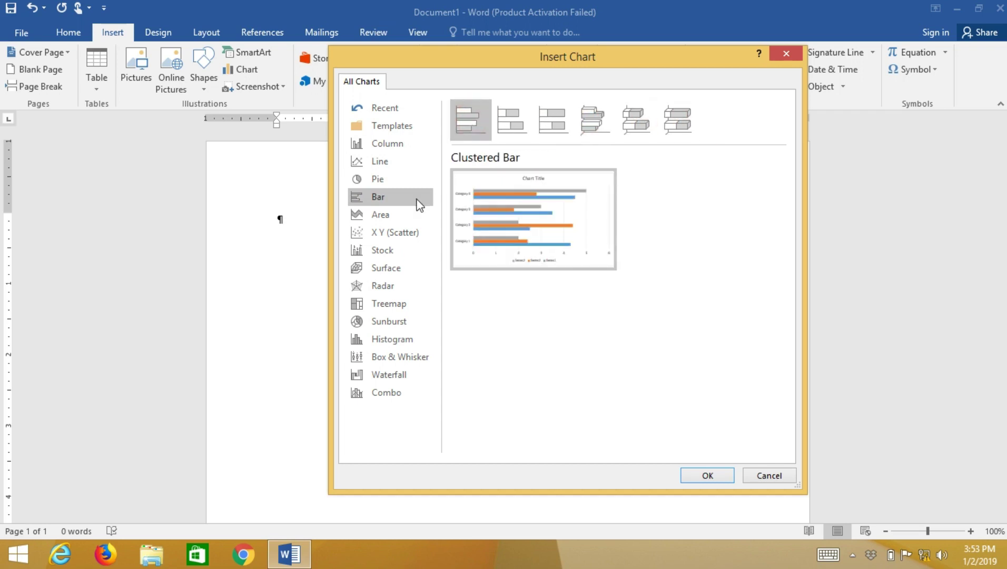
- Glance at Area, Stock and Treemap again before settling on the Column chart types
left_click(387, 215)
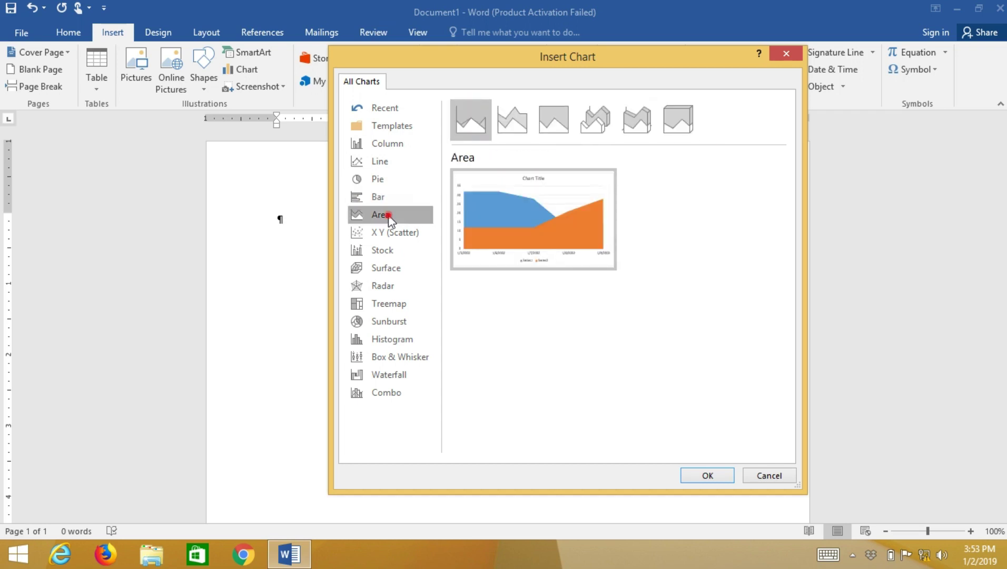
left_click(382, 253)
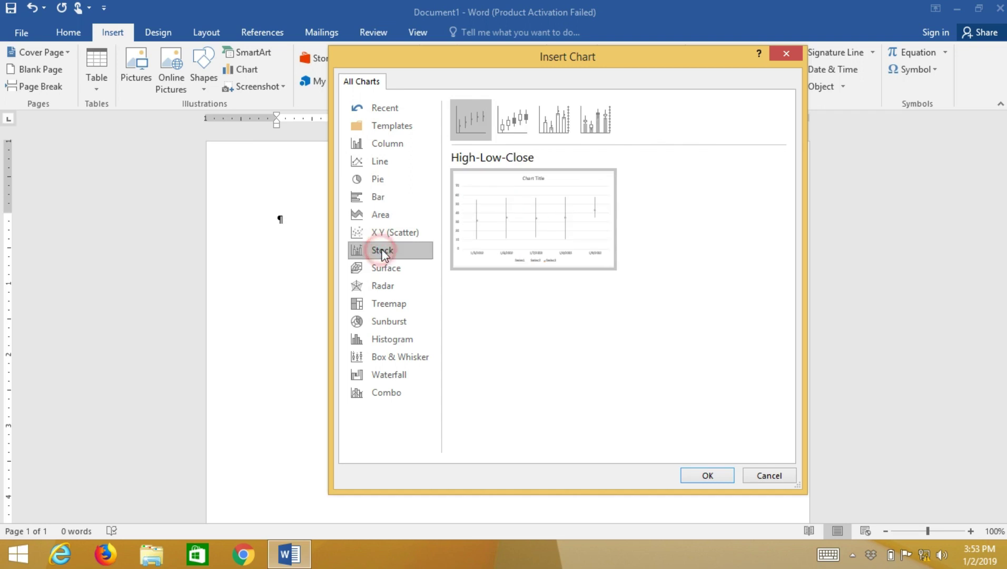
left_click(389, 305)
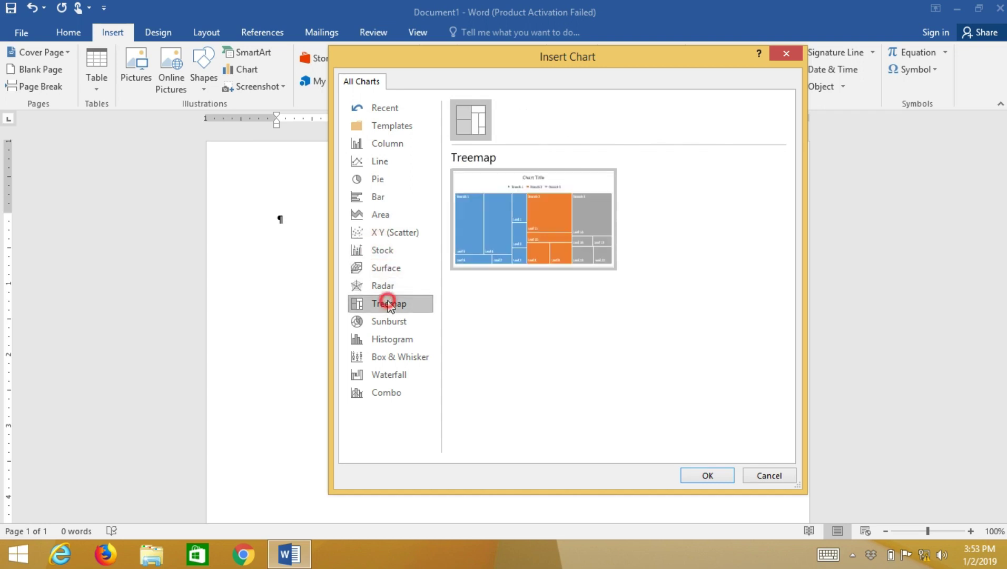
left_click(377, 146)
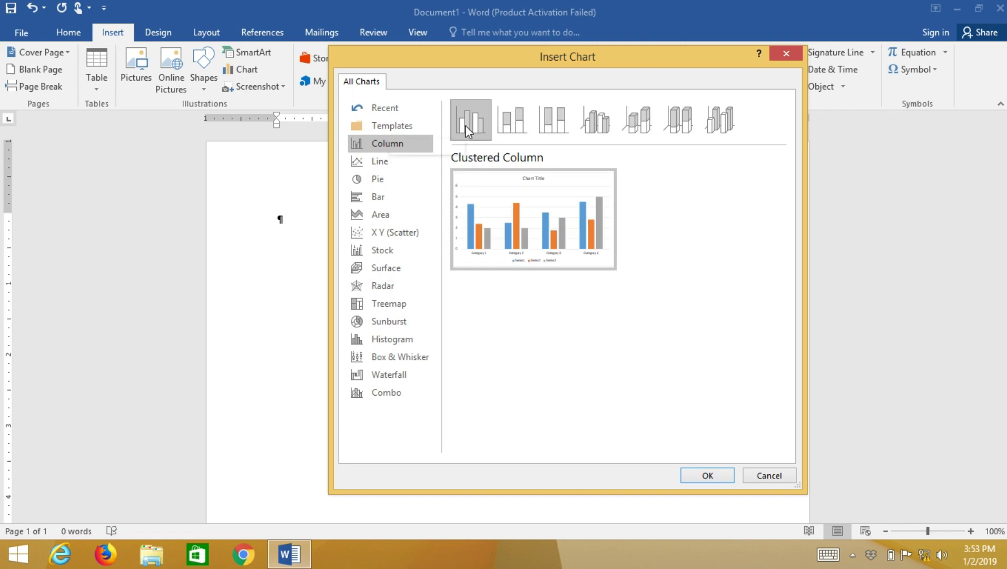
- Insert the clustered column chart, dismiss the activation warning, and move its data sheet off the chart
left_click(711, 477)
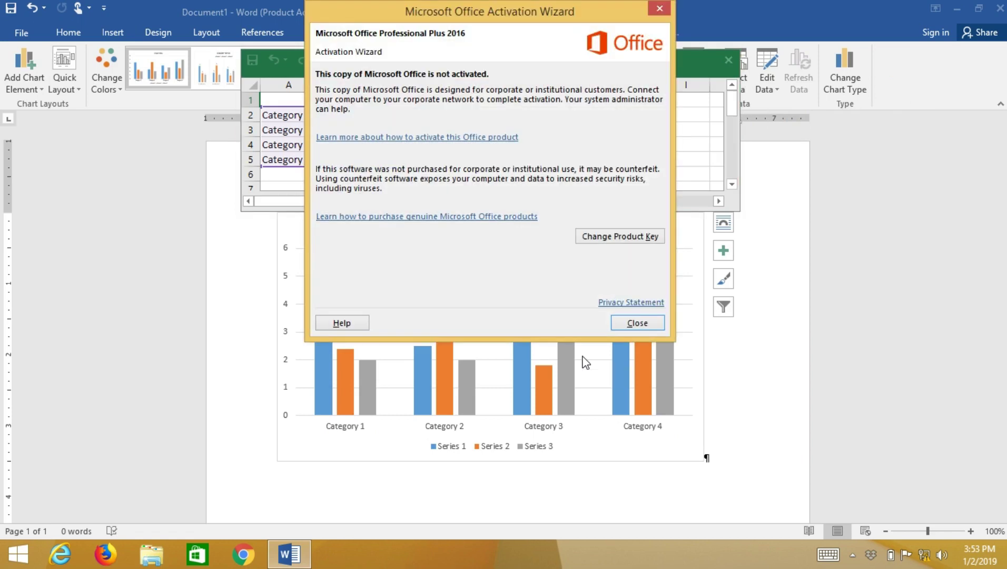
left_click(637, 322)
left_click_drag(576, 62, 721, 15)
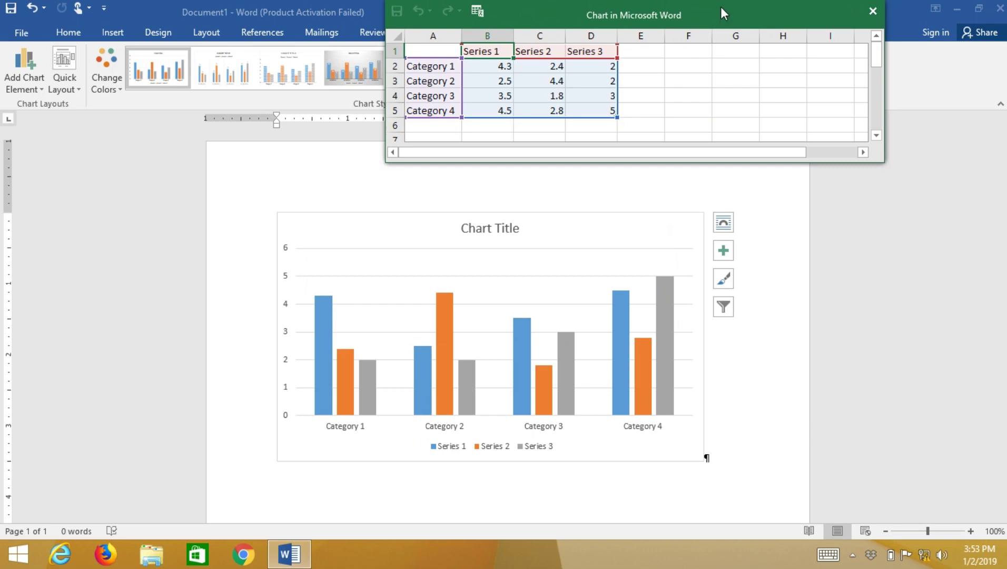
- Enter 5.5, 6.5 and 4.6 as the Series 1 values for Categories 1 to 3
left_click(496, 80)
left_click(496, 64)
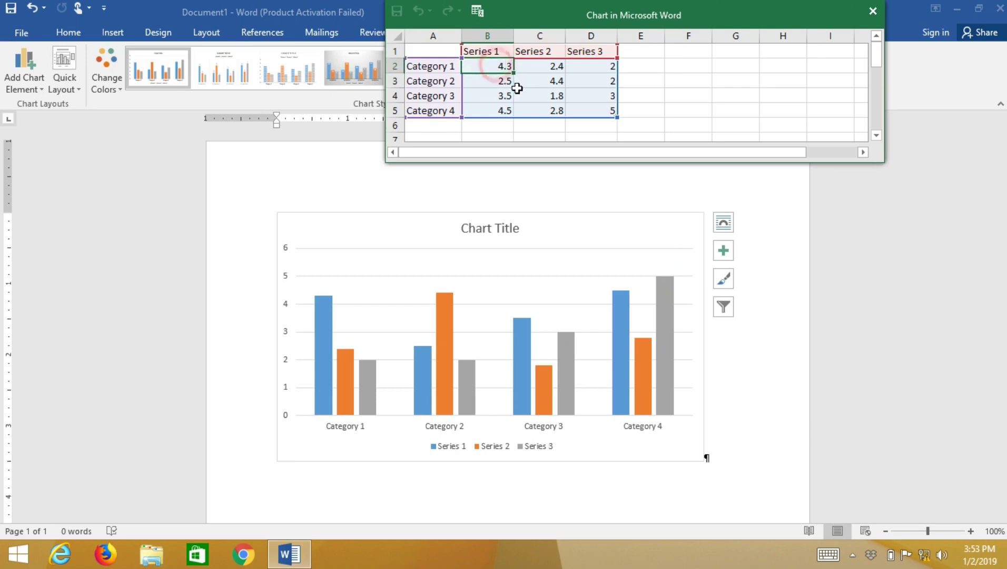
type("5.5")
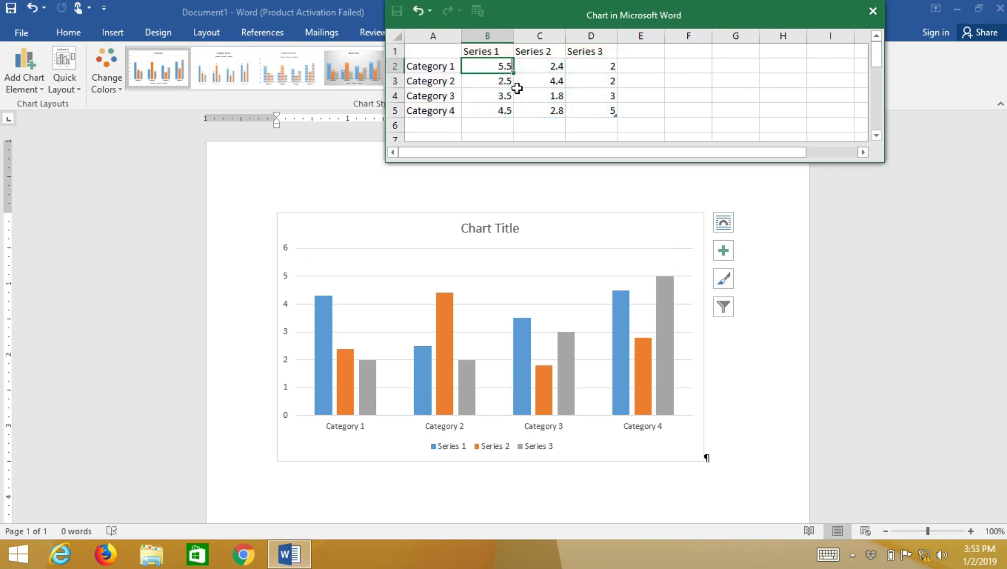
key("Return")
type("6.5")
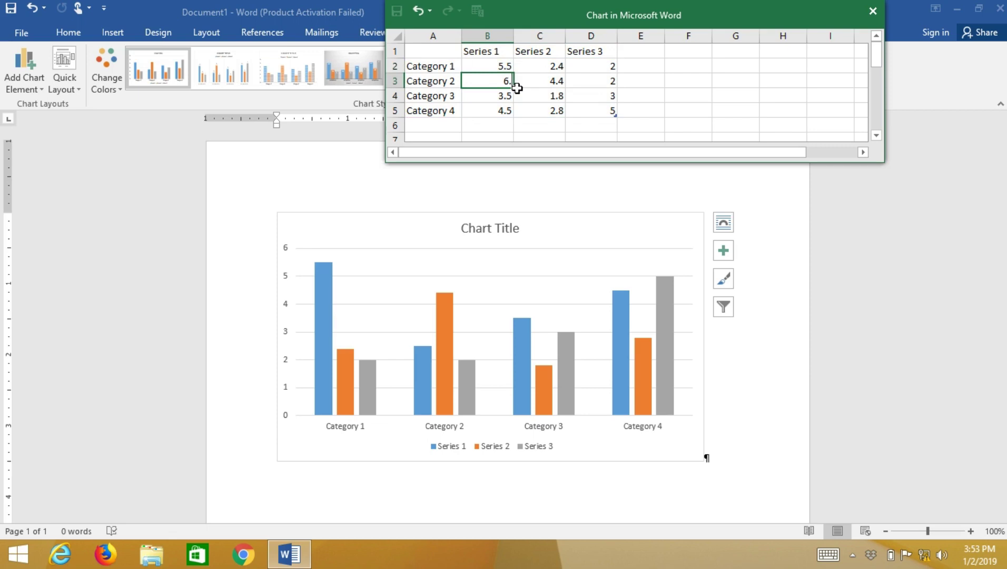
key("Return")
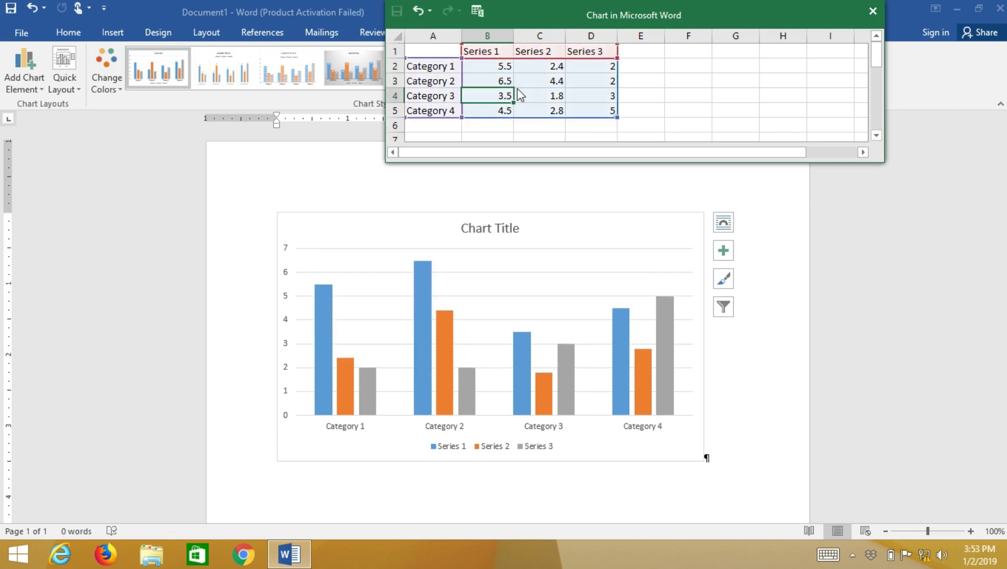
type("4")
key("Return")
type("6")
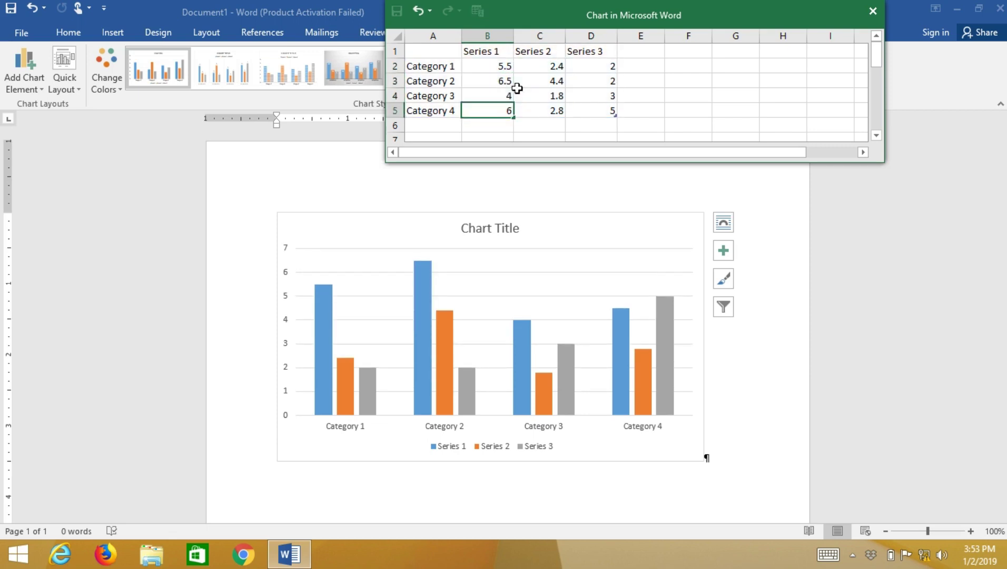
key("Up")
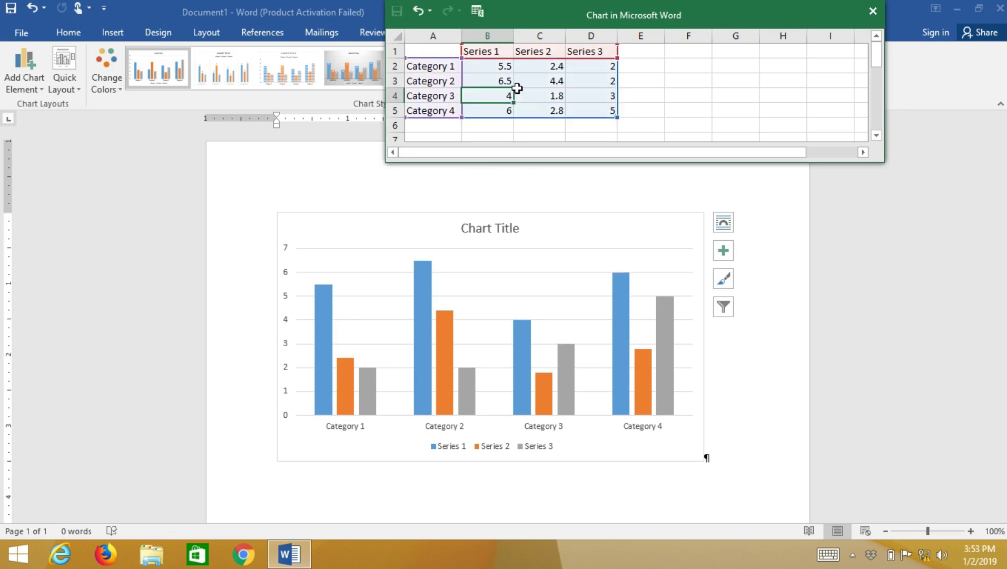
type("4.6")
key("Return")
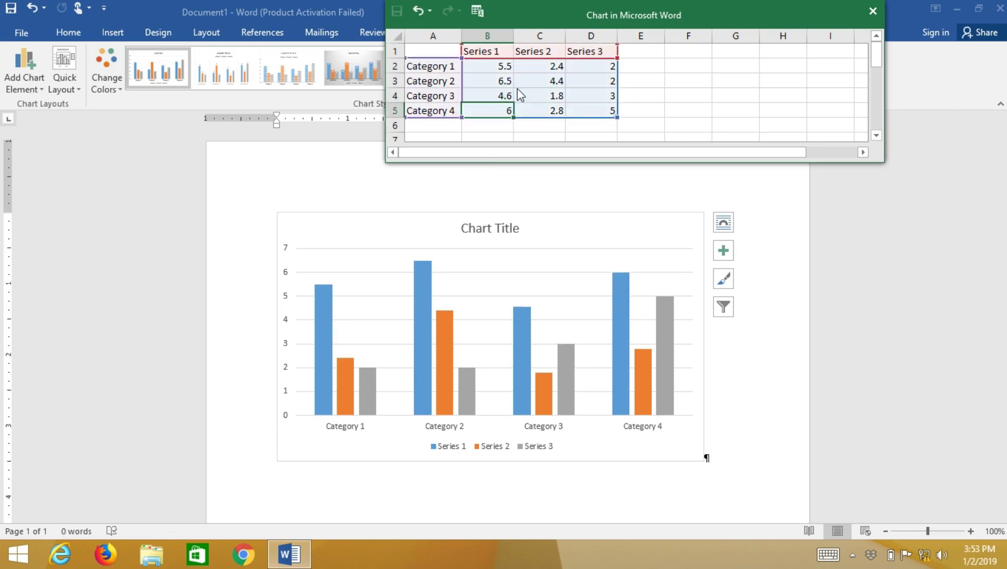
- Restore the mistakenly edited Category 4 label and give it a Series 1 value of 7.8
type("4")
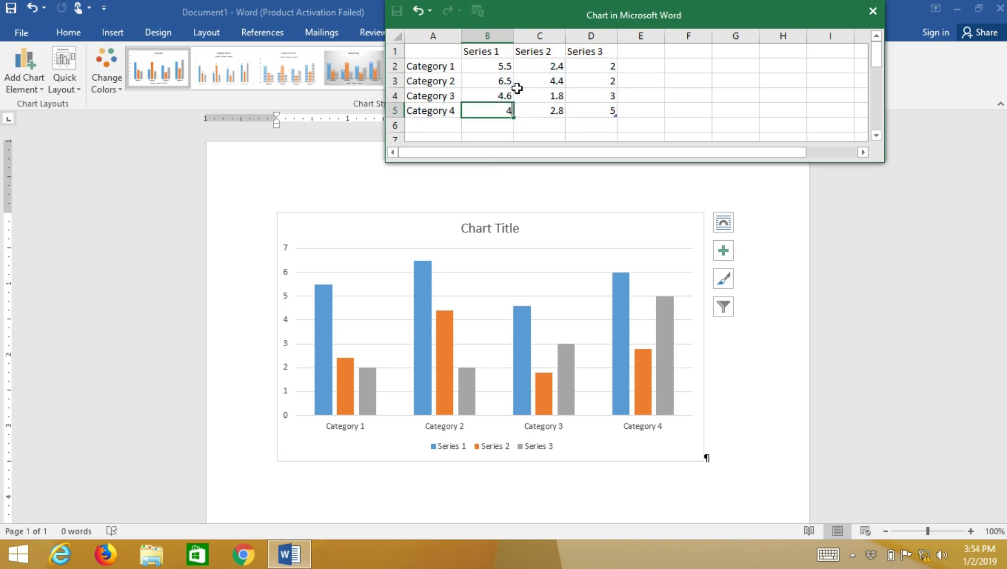
key("Escape")
key("Left")
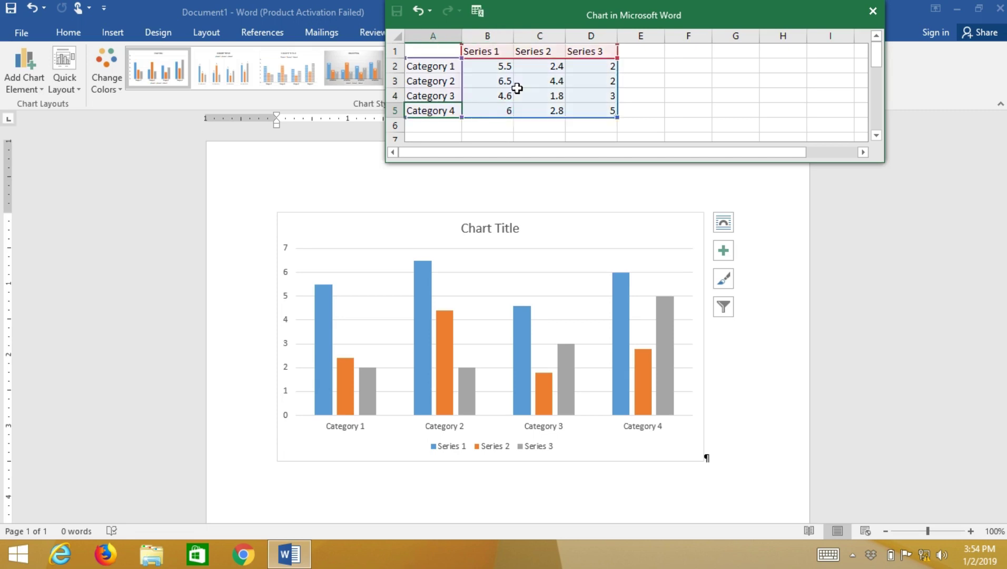
type("7")
key("BackSpace")
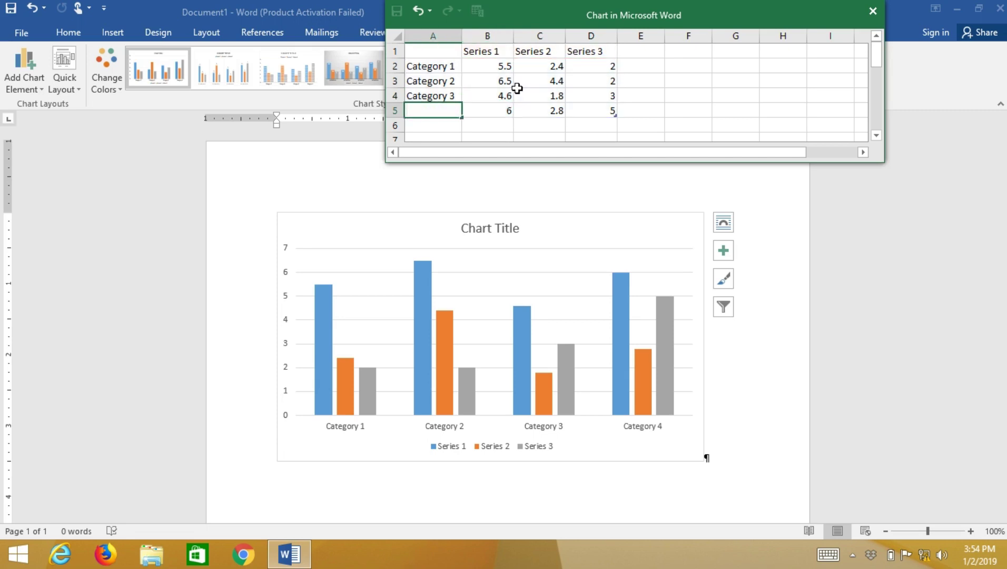
type("Category 4")
key("Tab")
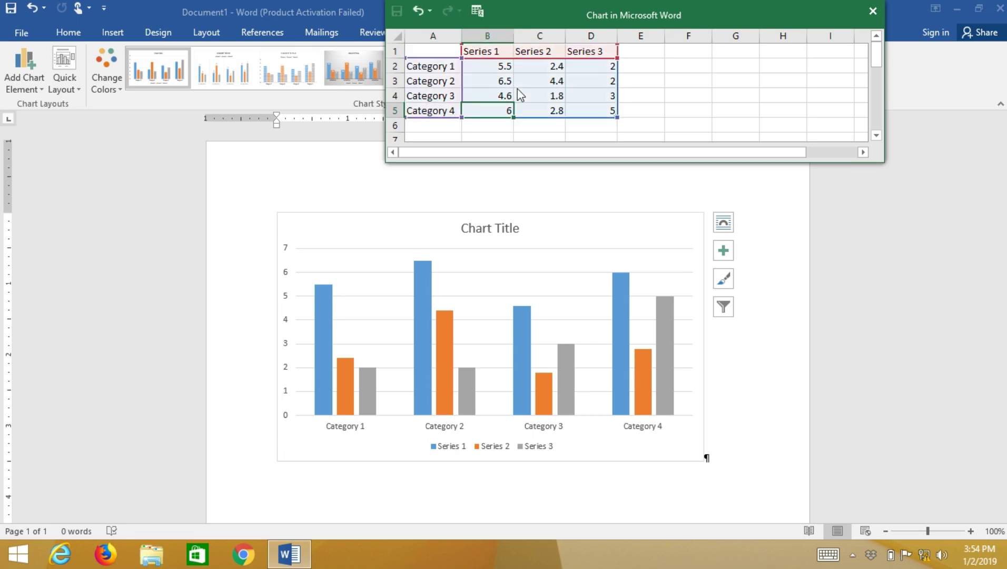
type("7.8")
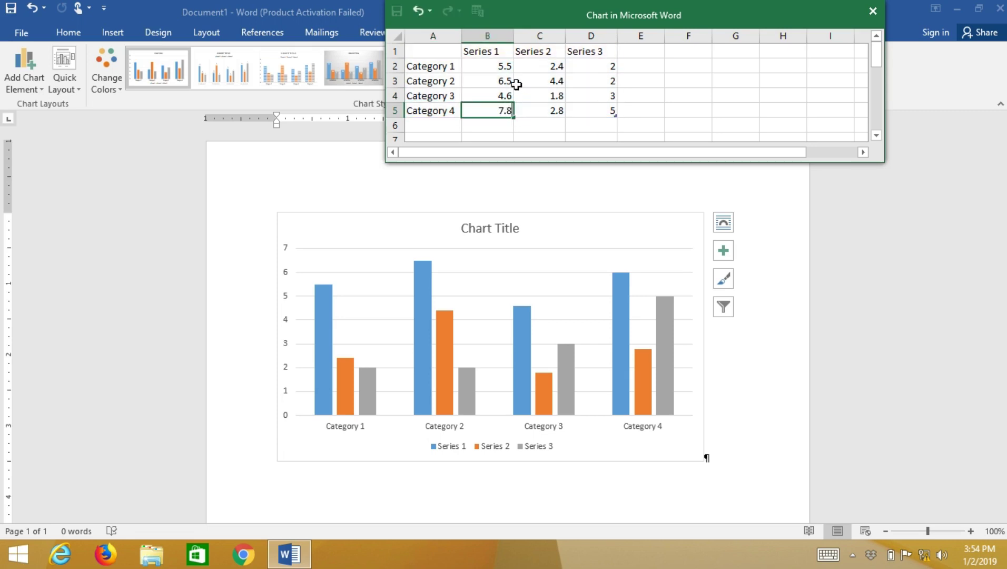
key("Return")
key("Up")
key("Up")
key("Right")
key("Up")
key("Up")
key("Up")
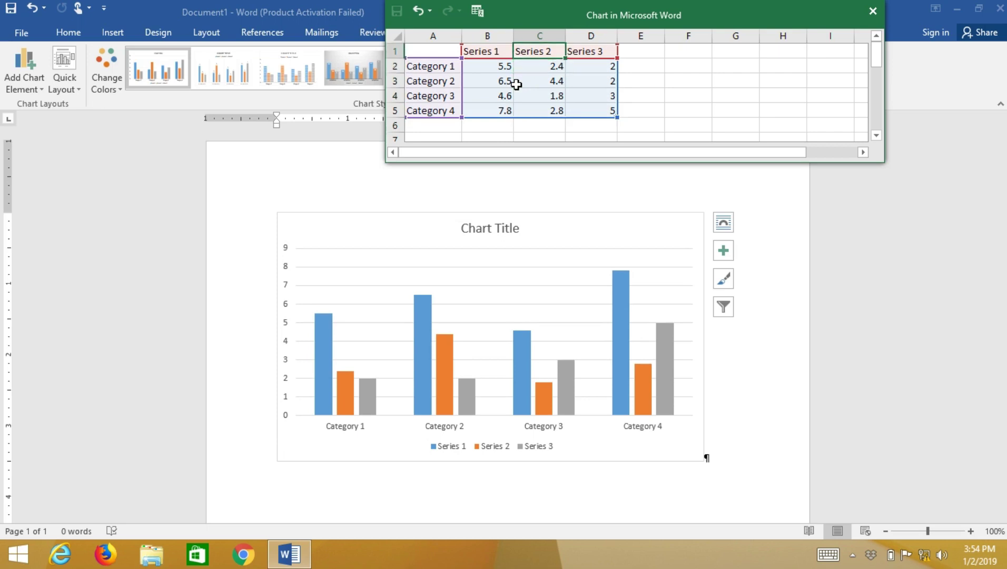
key("Left")
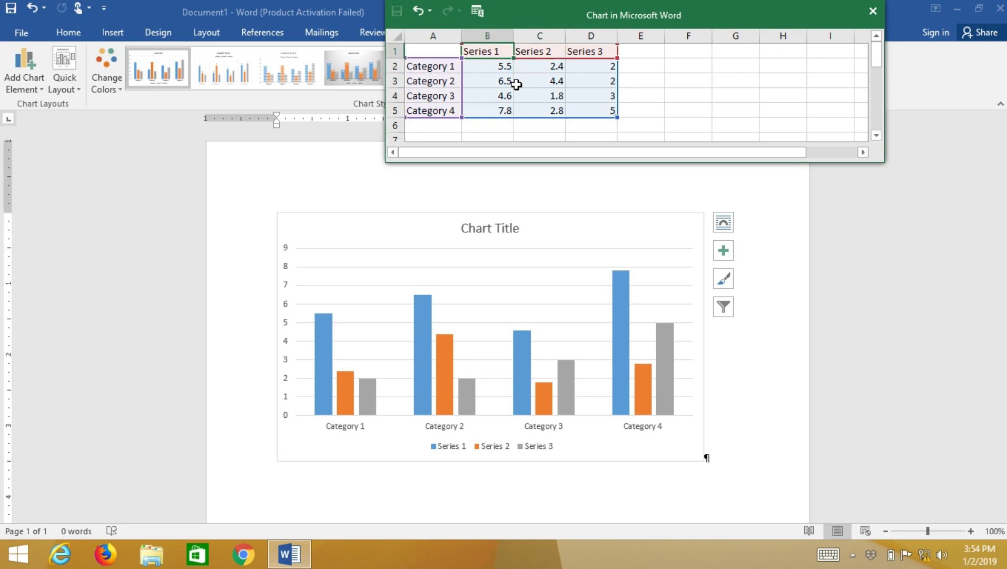
- Name the series Lux, Detol and Cow, and relabel the first category Sope
type("Lux")
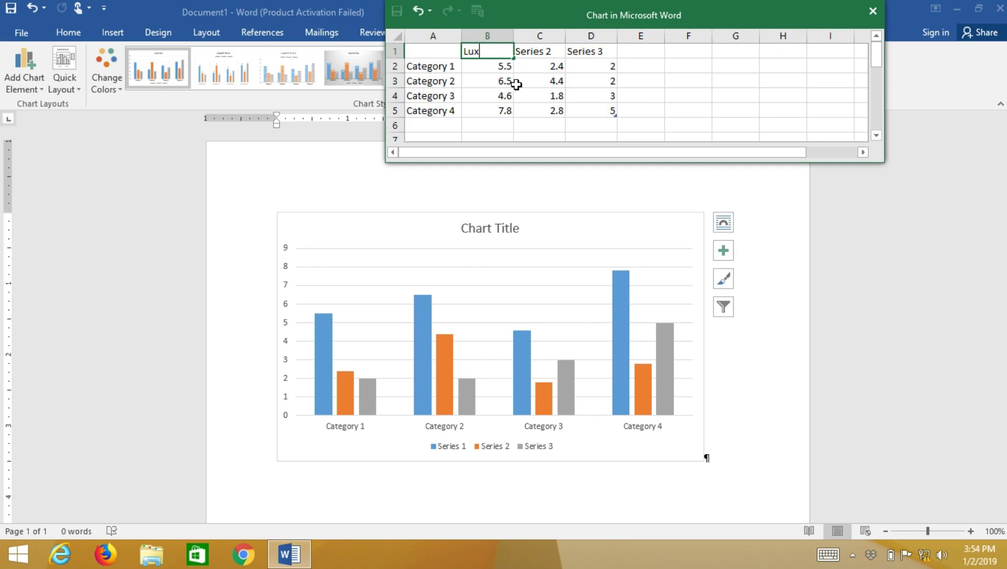
key("Tab")
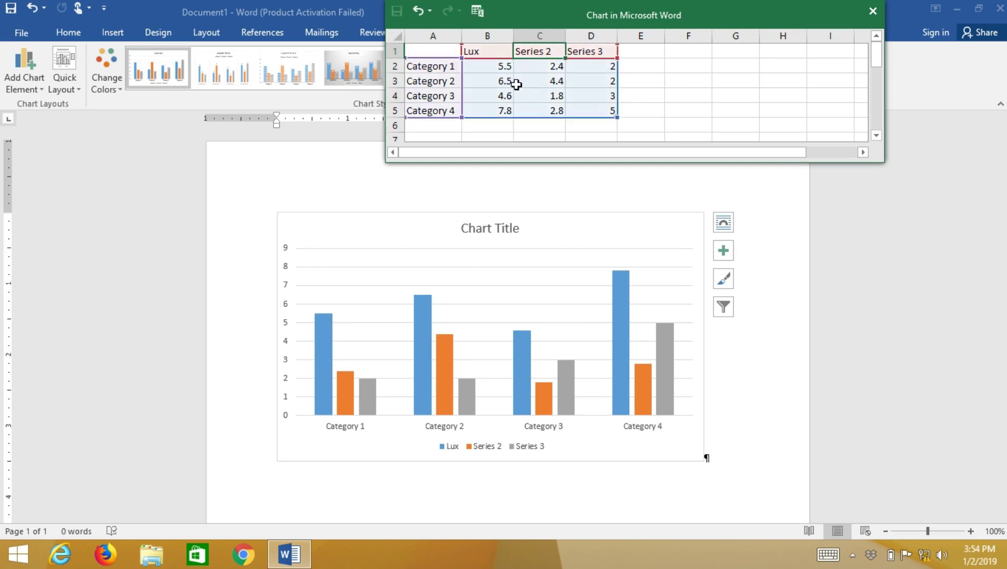
type("Detol")
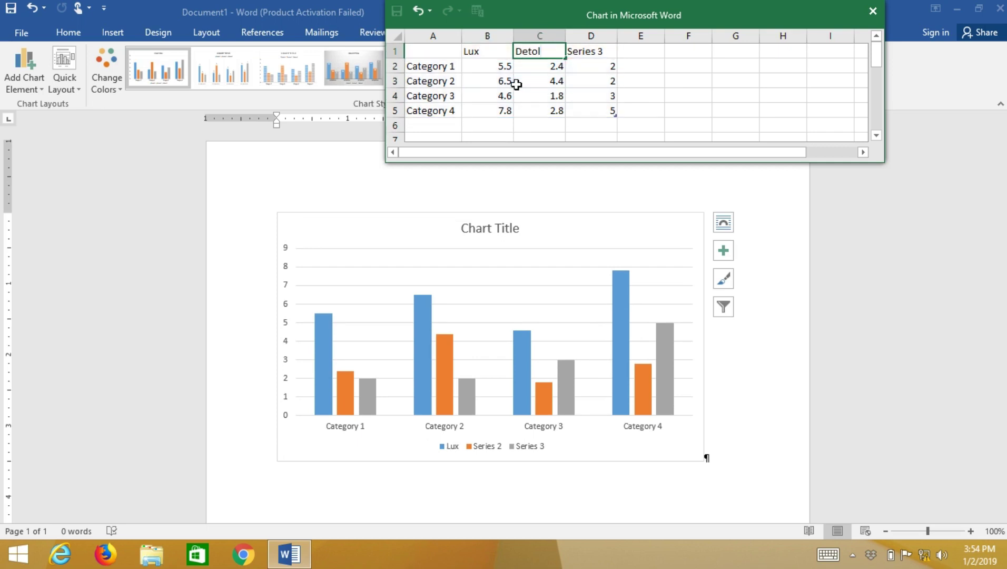
key("Tab")
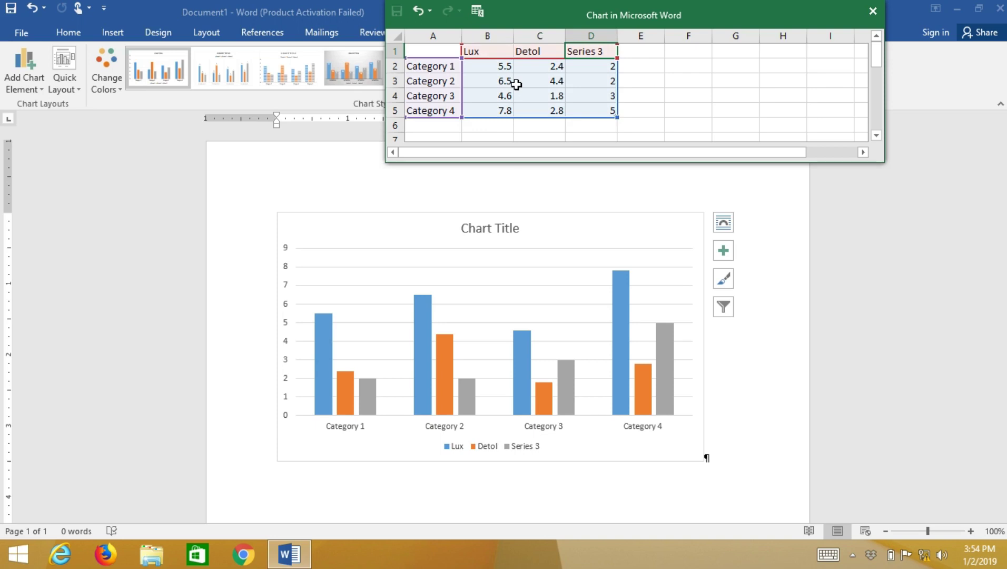
type("Cow")
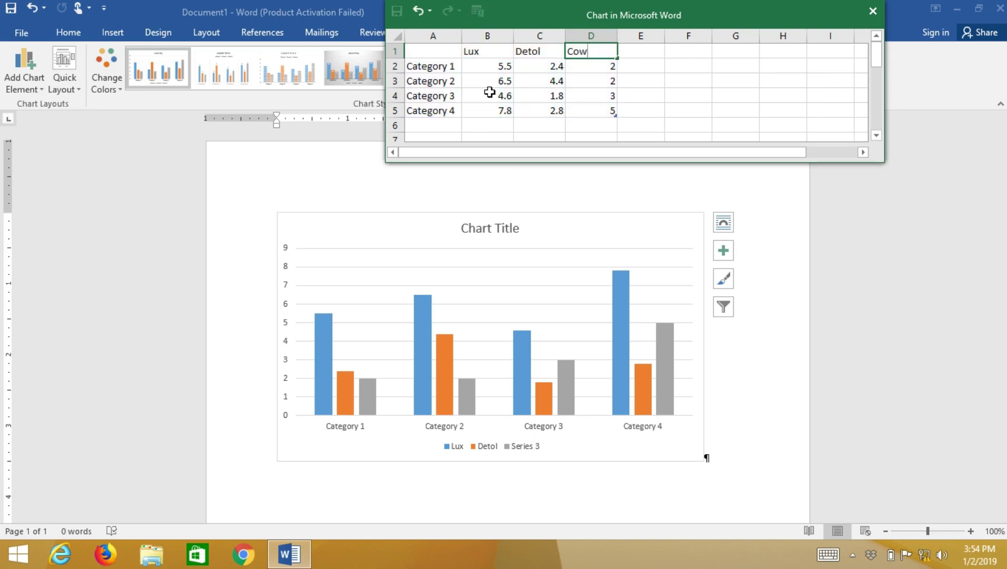
left_click(437, 66)
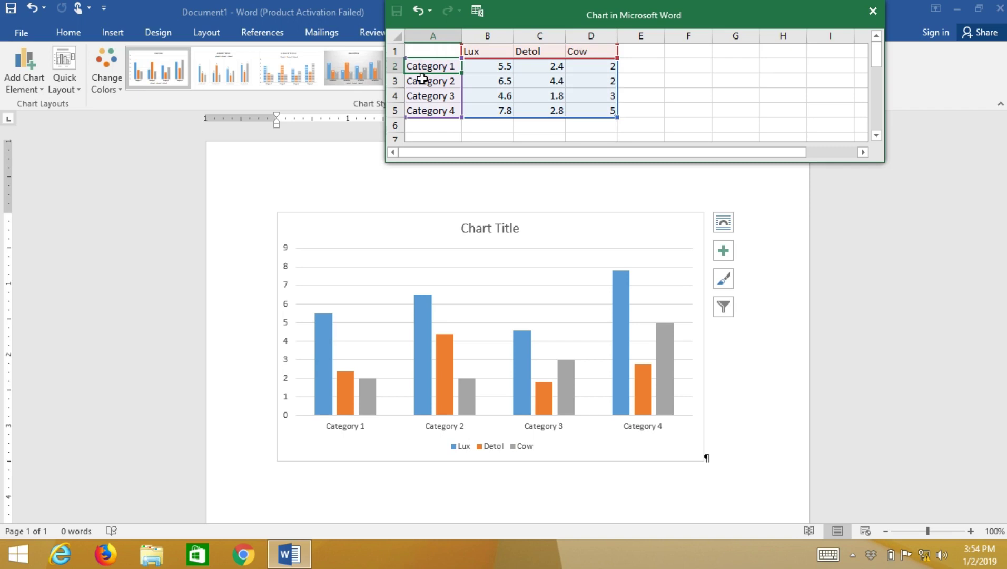
type("Sope")
- Relabel the remaining categories Sugur, Shampo and Lammax, then close the chart data sheet
left_click(424, 83)
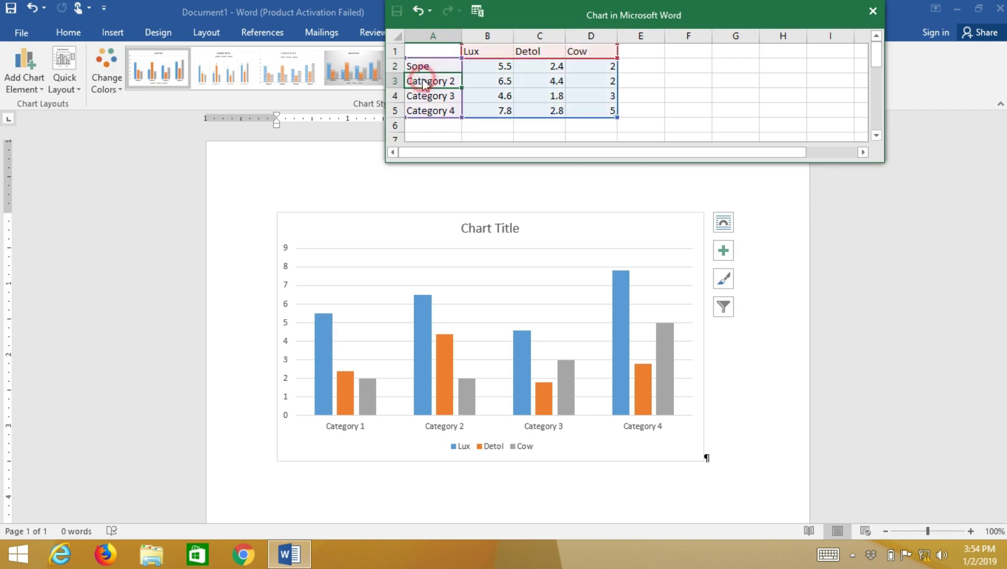
type("Sug")
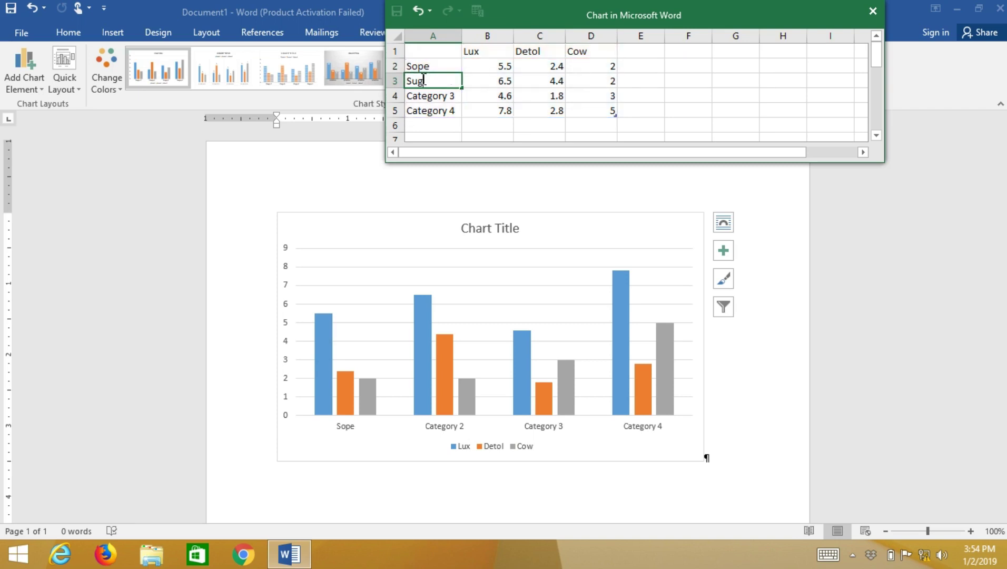
type("ur")
left_click(426, 98)
type("Shap")
key("BackSpace")
type("mpo")
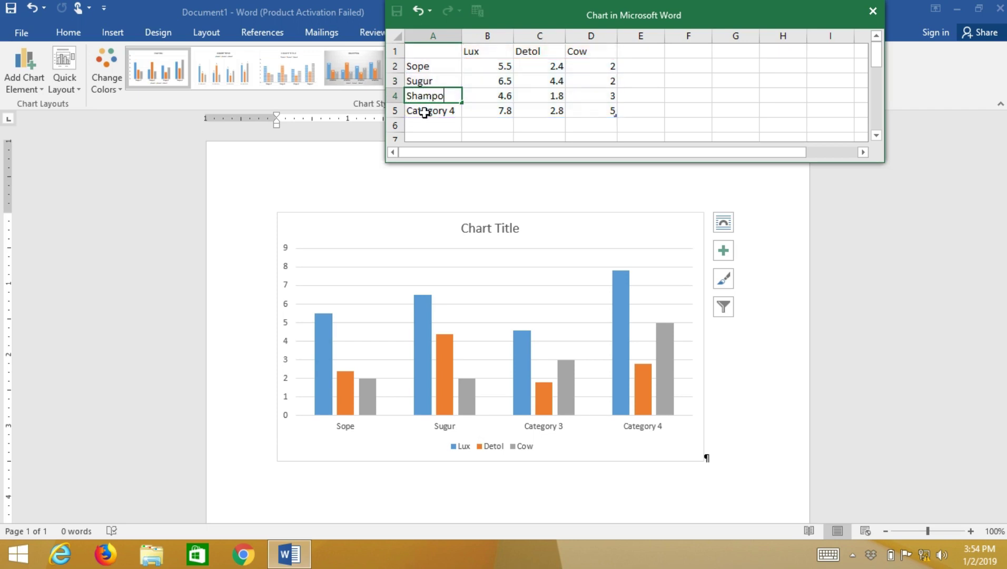
left_click(425, 112)
type("Lammax")
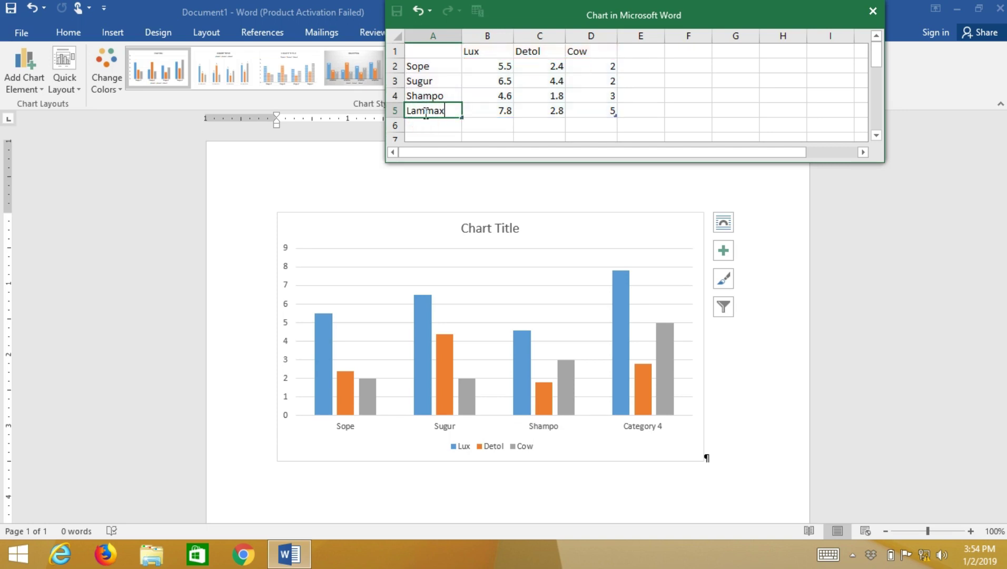
left_click(501, 300)
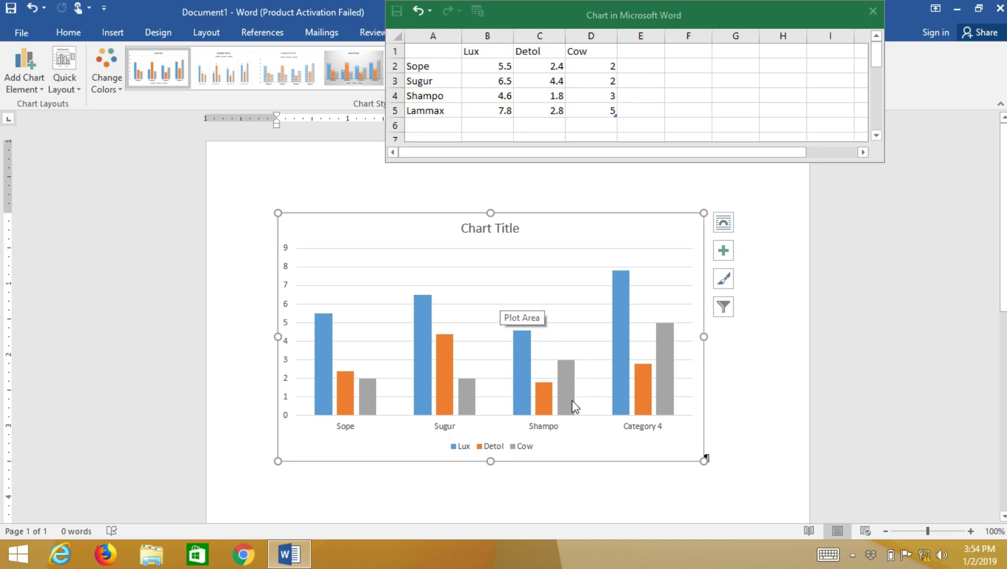
mouse_move(566, 387)
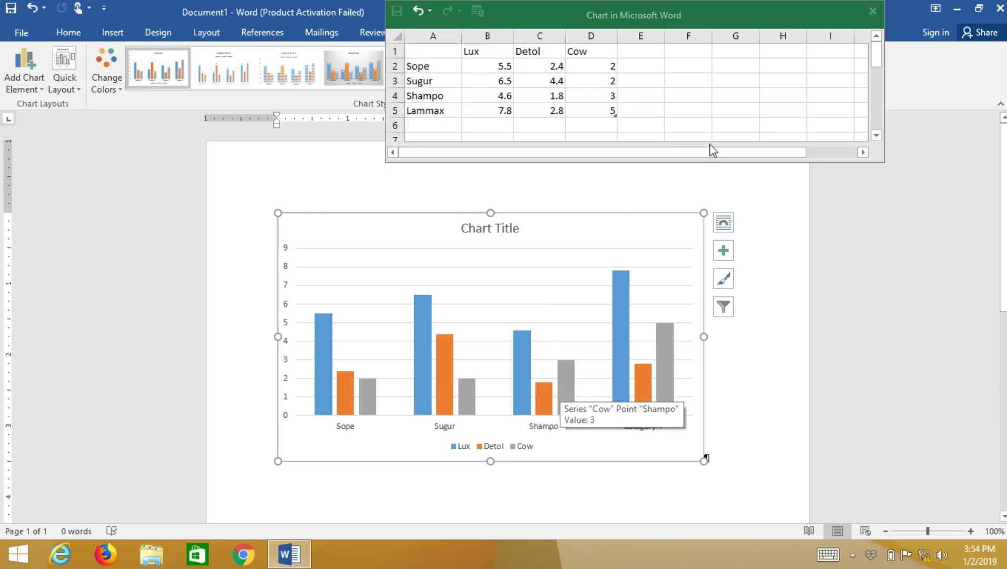
left_click(870, 11)
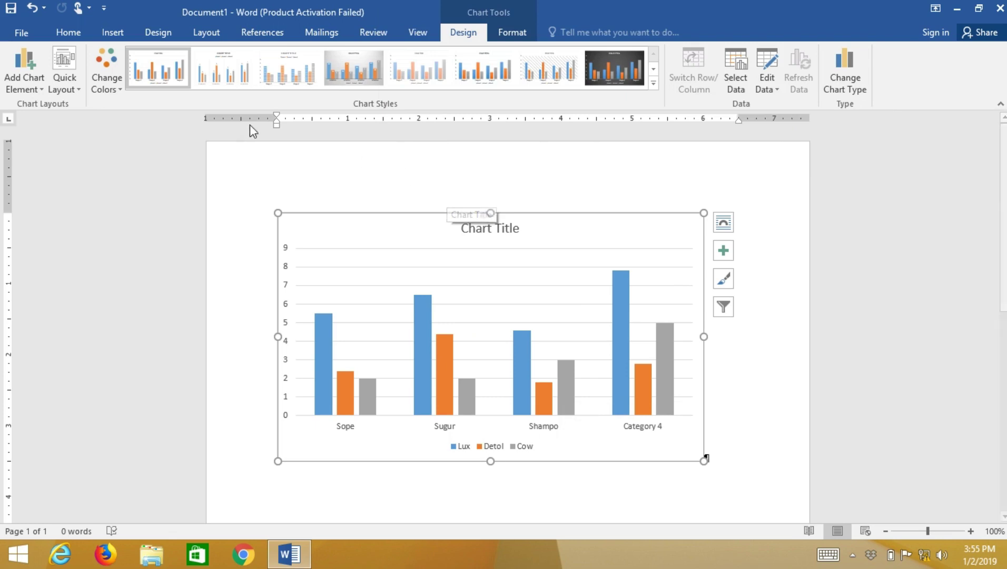
- Try the blue-grey and green-blue-yellow colour sets, then settle on grey monochromatic bars
left_click(109, 83)
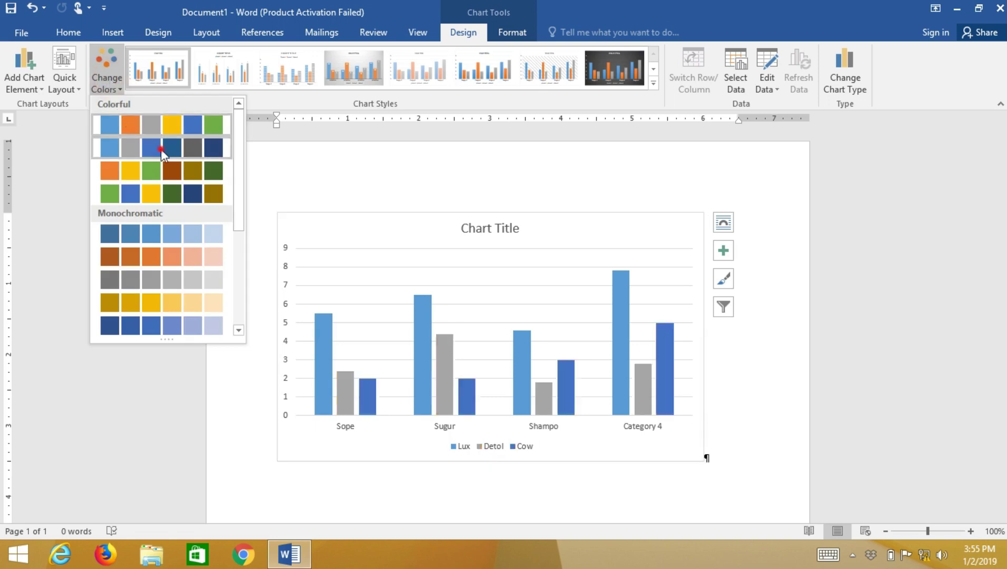
left_click(155, 149)
left_click(115, 86)
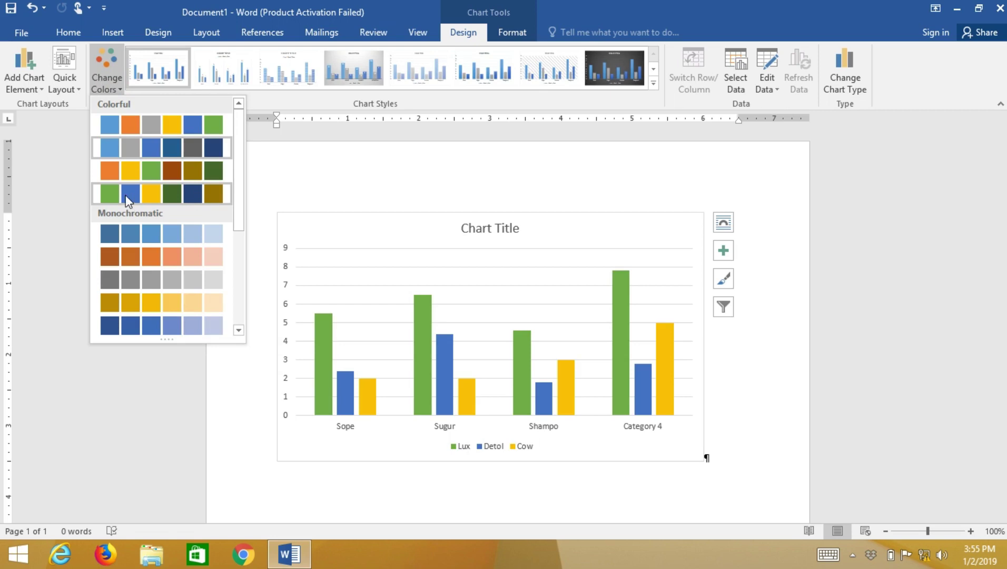
left_click(203, 196)
left_click(108, 84)
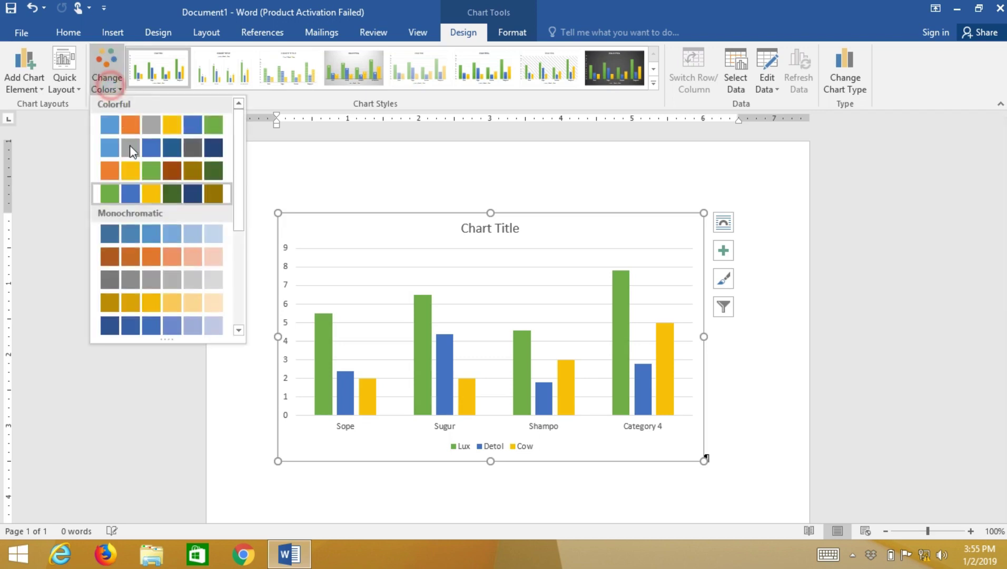
left_click(168, 281)
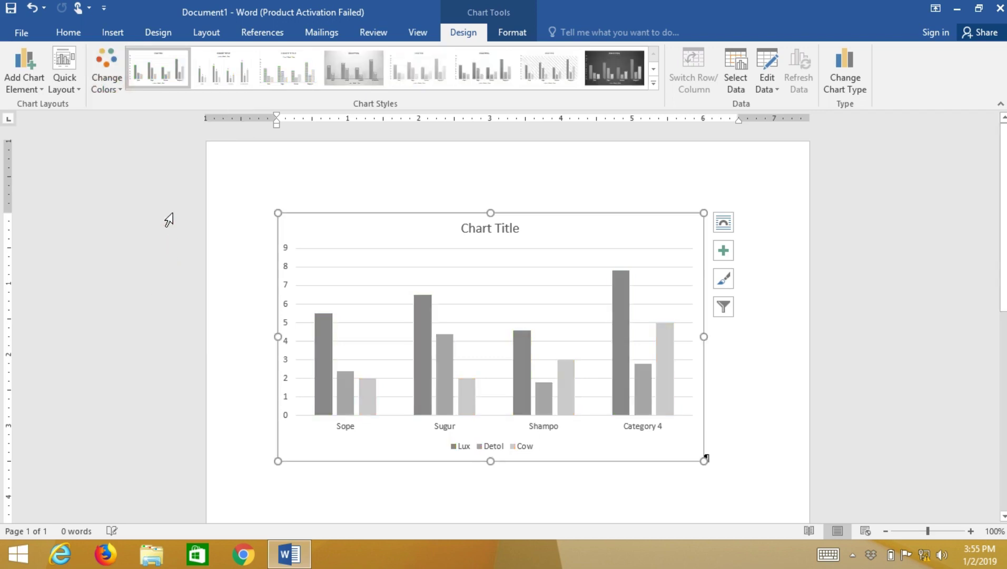
- Make the bars shades of yellow and apply the style with gradient bars and an uppercase title
left_click(108, 84)
left_click(191, 296)
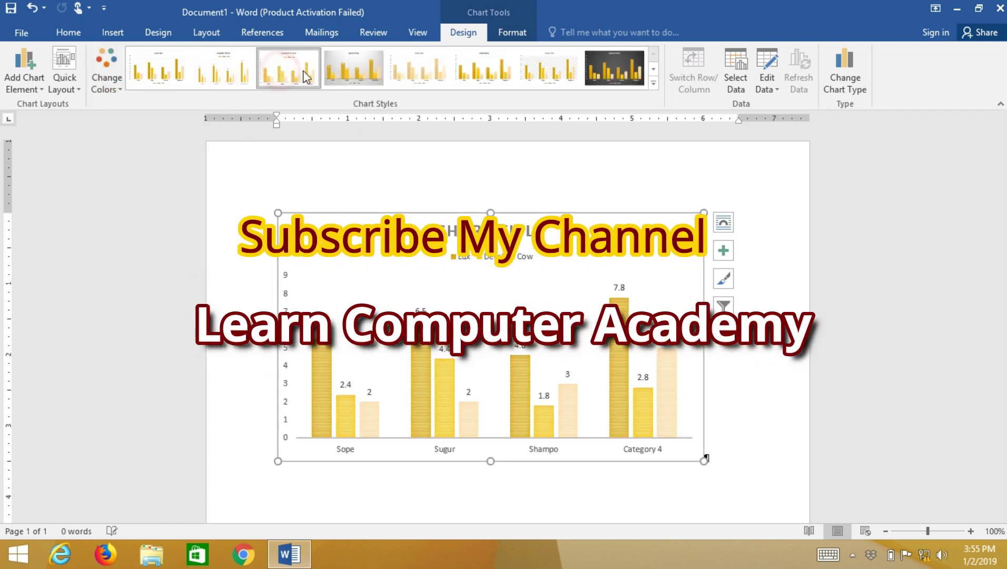
left_click(374, 71)
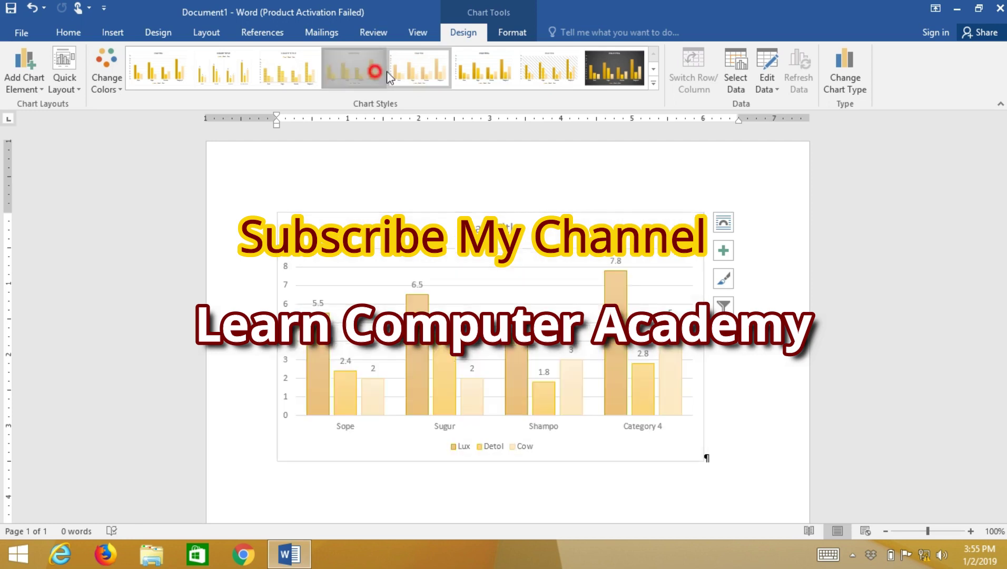
left_click(614, 68)
left_click(653, 83)
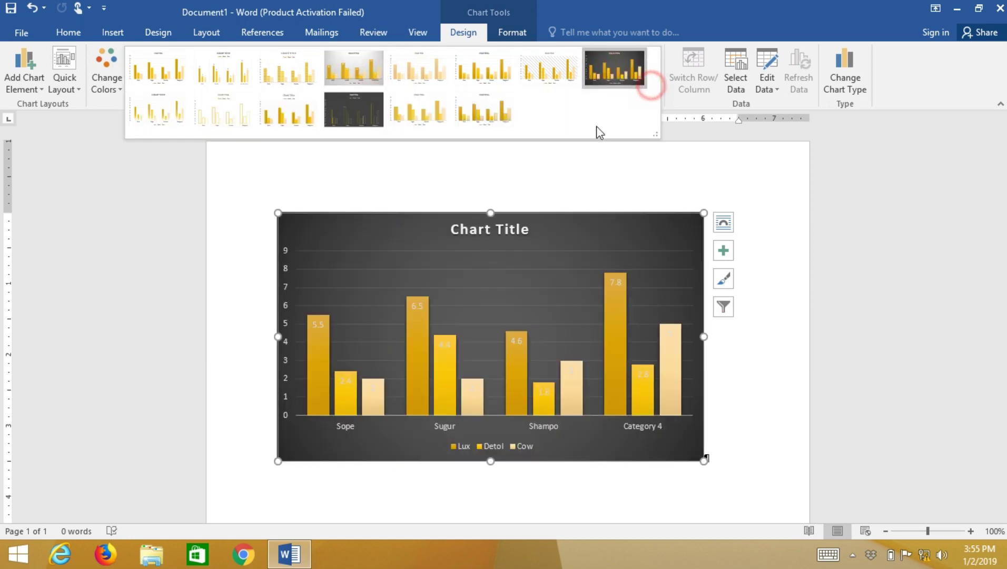
left_click(477, 113)
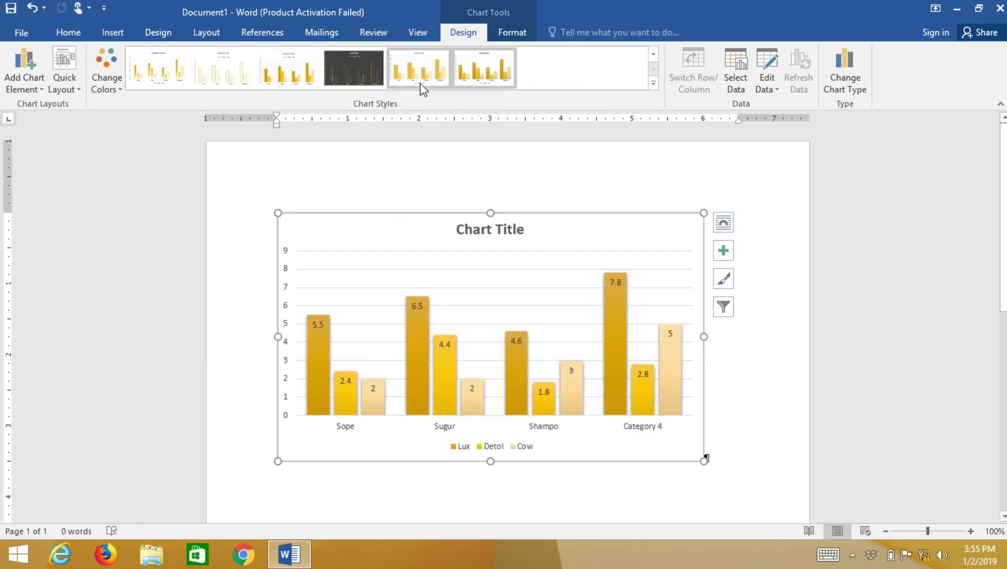
left_click(282, 76)
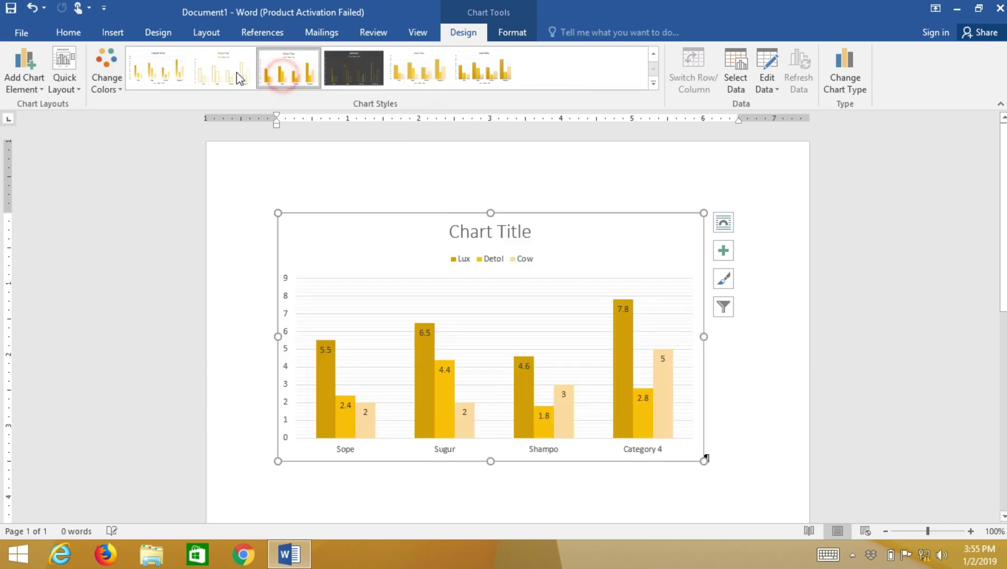
left_click(158, 71)
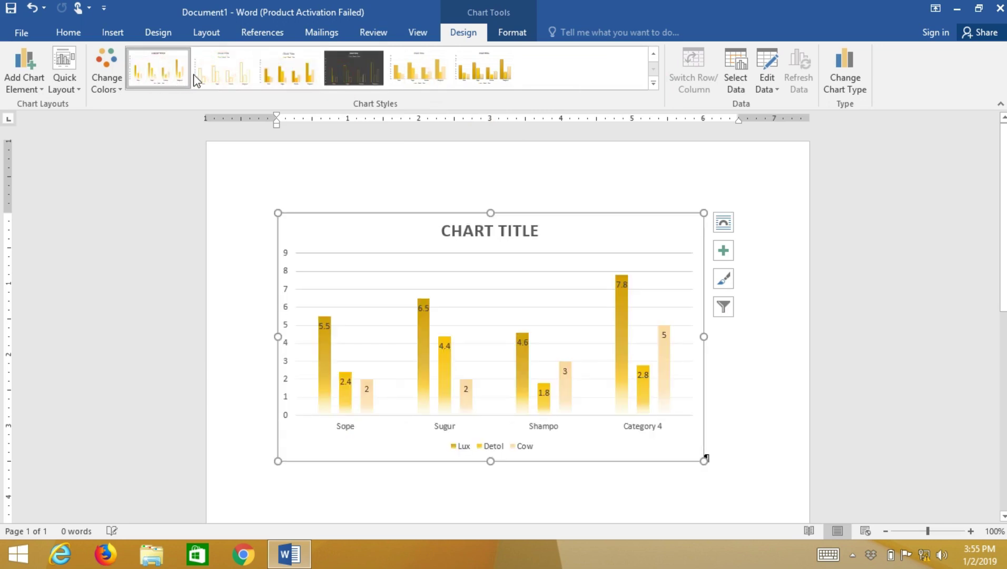
- Extend the chart's data range to include the Lammax row, then close the data sheet
left_click(743, 90)
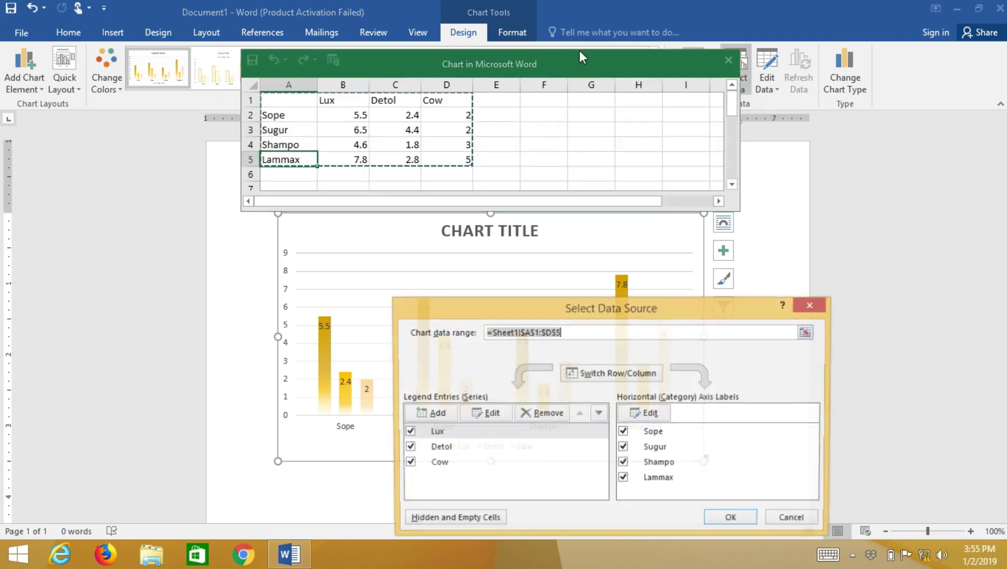
left_click_drag(580, 51, 550, 157)
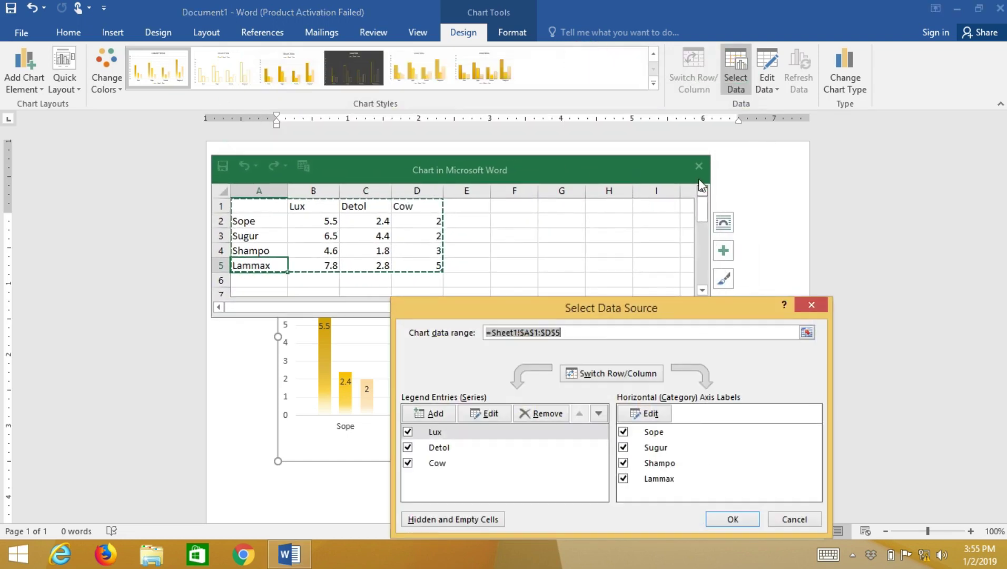
left_click(813, 304)
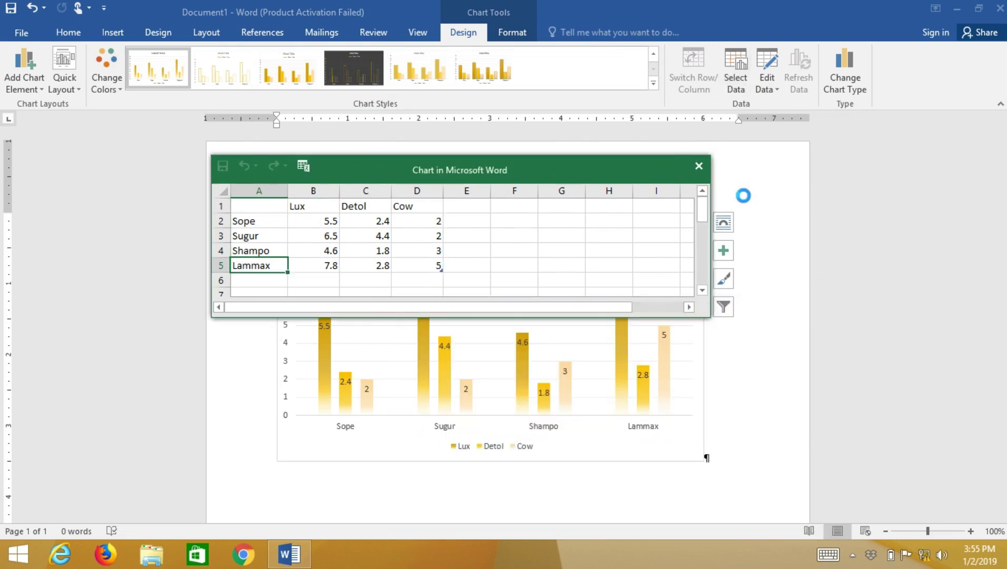
left_click(729, 61)
left_click(766, 74)
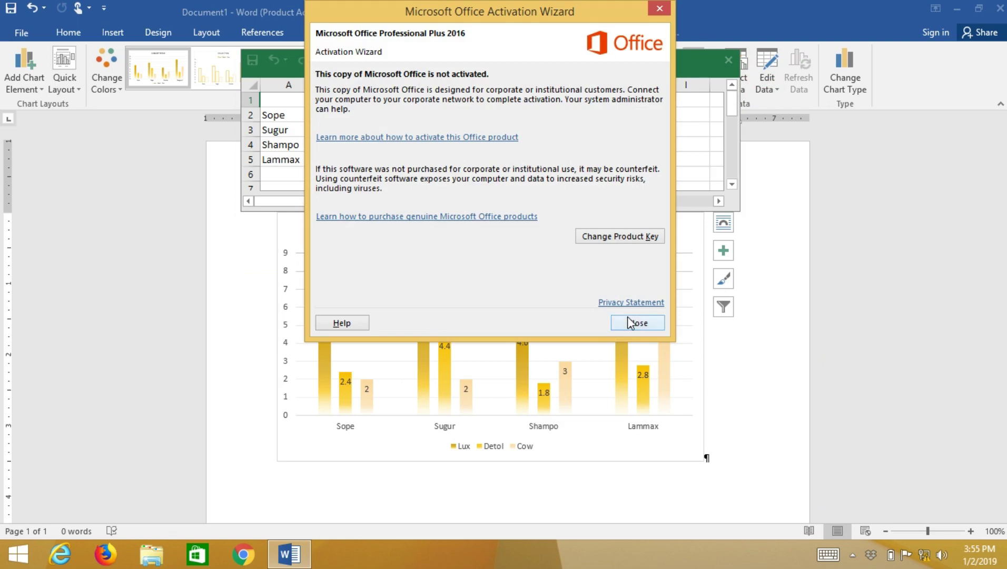
left_click(629, 322)
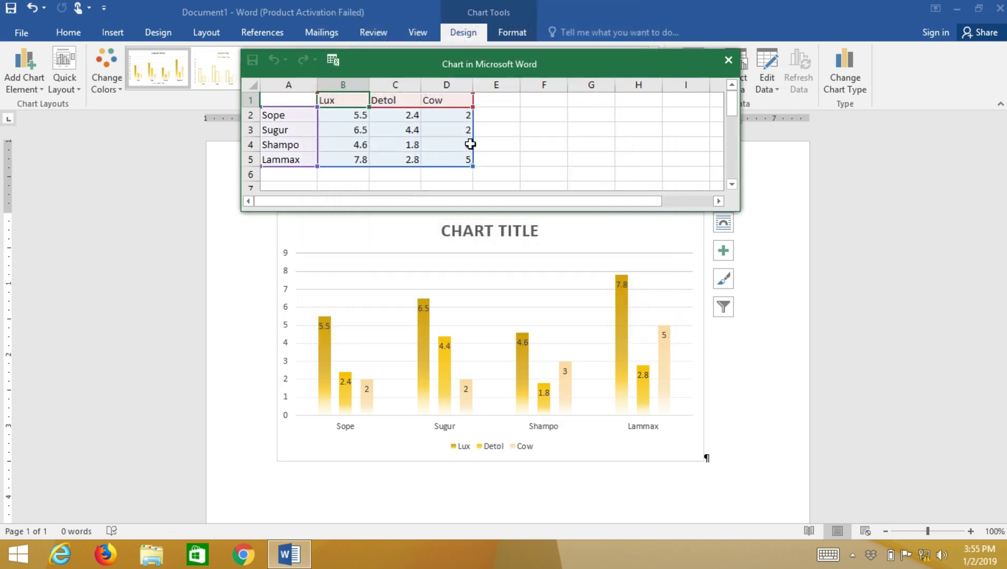
left_click(729, 60)
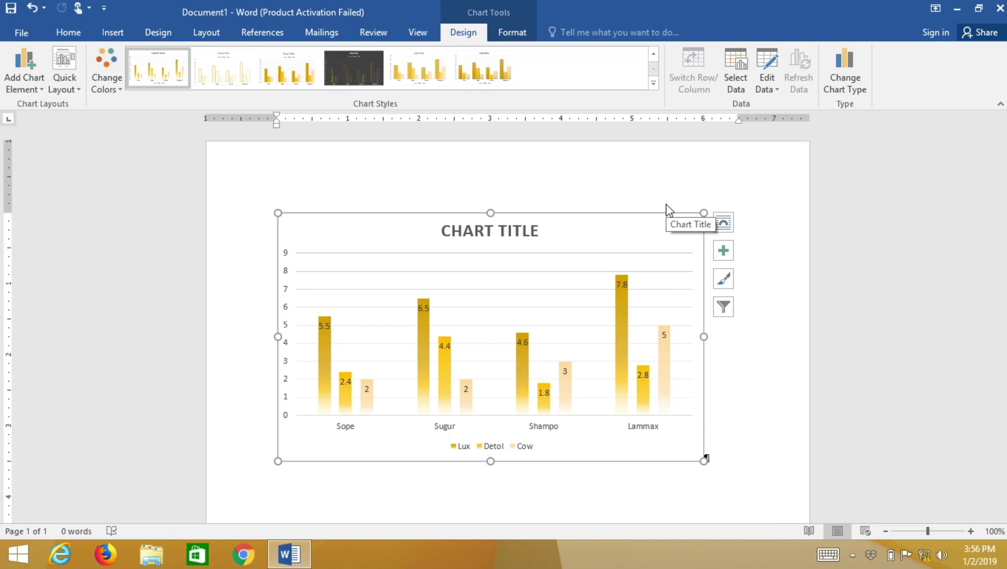
- Delete the gold column chart to leave an empty page, then bring up the Screenshot options
left_click(110, 34)
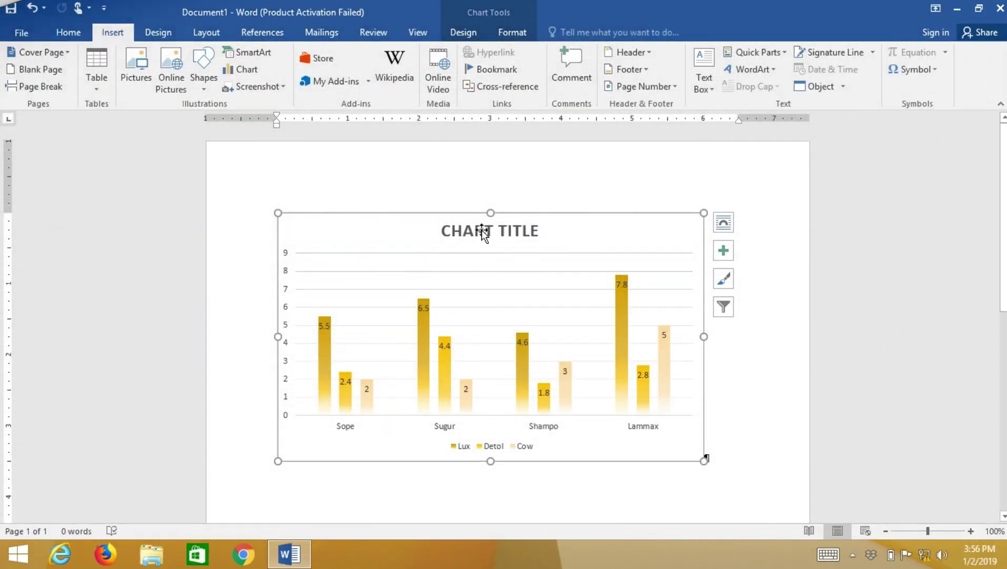
key("Delete")
left_click(321, 247)
left_click(202, 90)
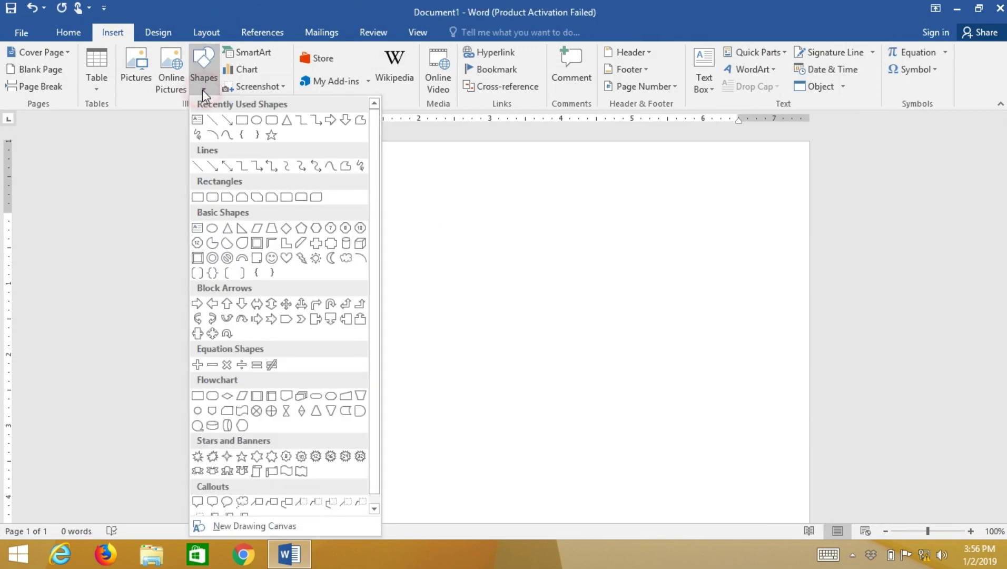
left_click(272, 89)
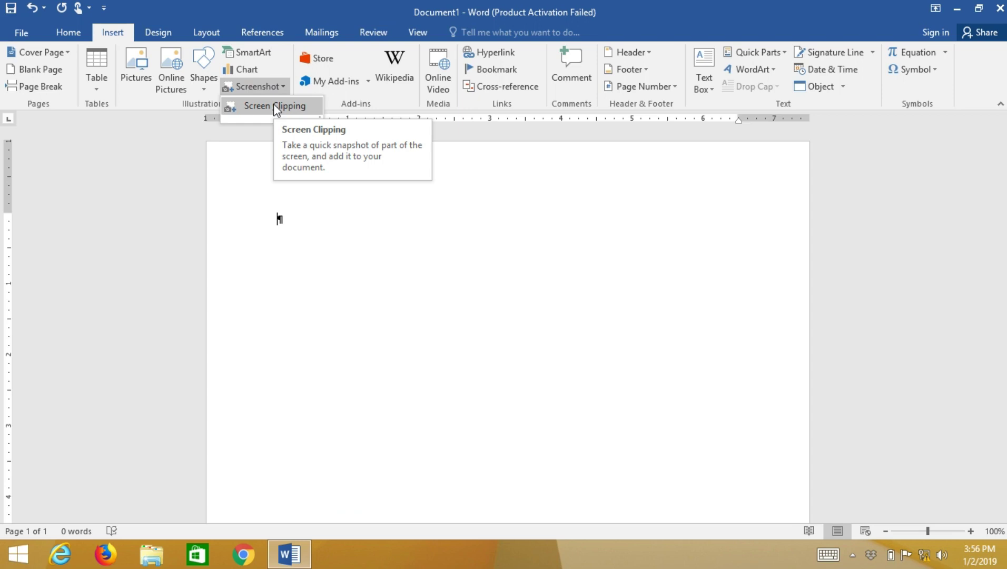
left_click(273, 105)
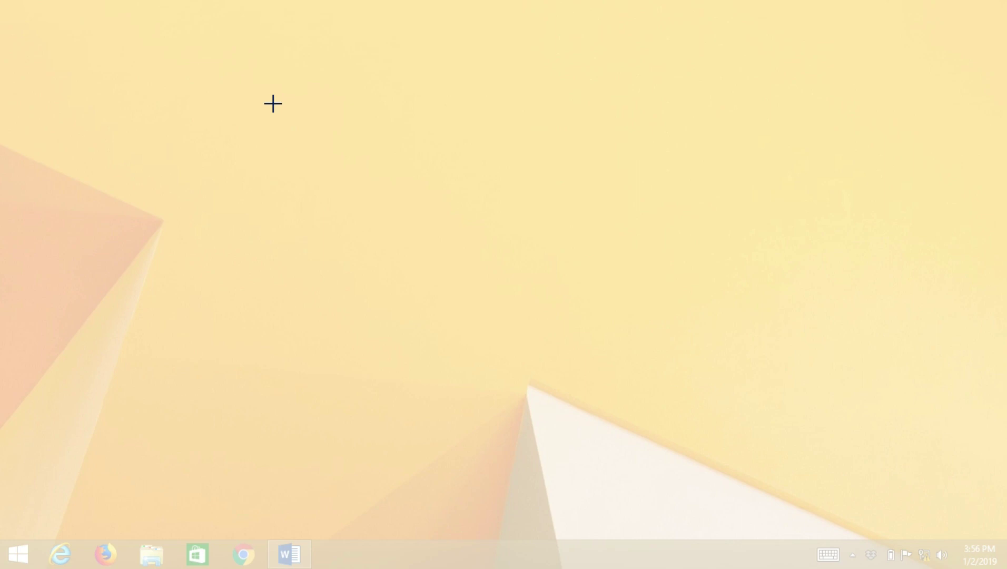
mouse_move(206, 118)
left_mouse_down()
mouse_move(278, 186)
mouse_move(854, 515)
left_mouse_up()
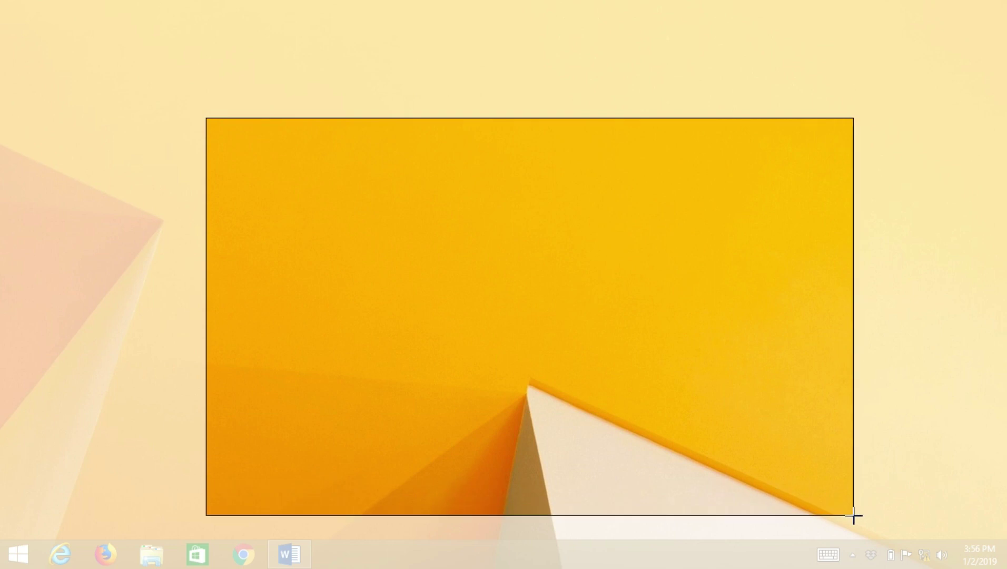
left_click_drag(854, 516, 854, 516)
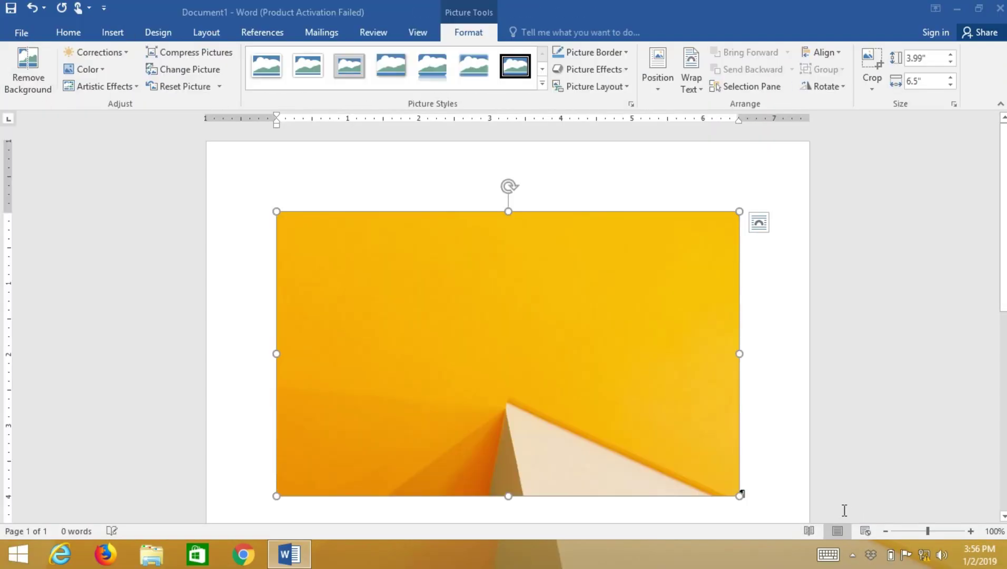
scroll(748, 382, "down", 3)
scroll(748, 379, "up", 2)
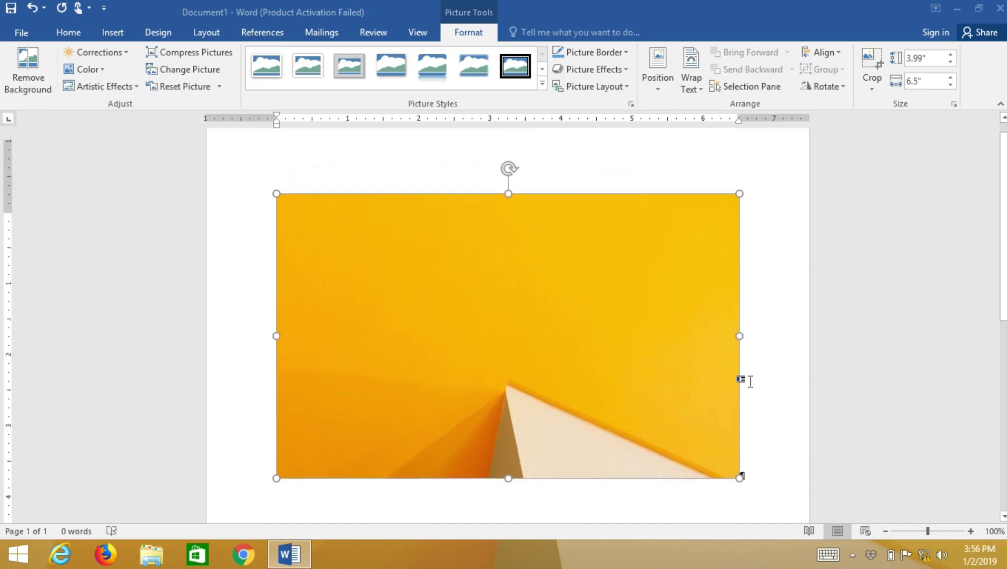
scroll(748, 374, "up", 1)
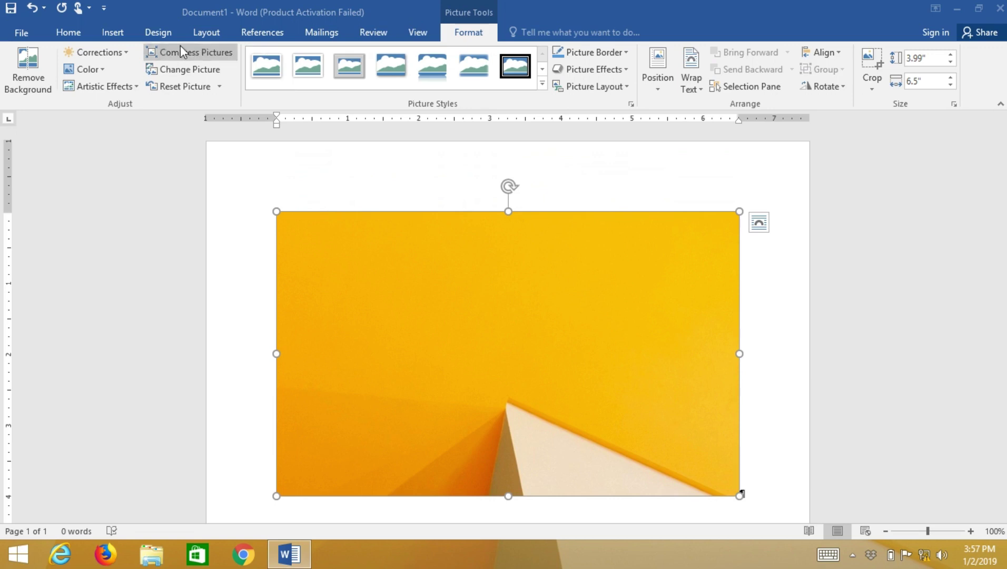
key("Delete")
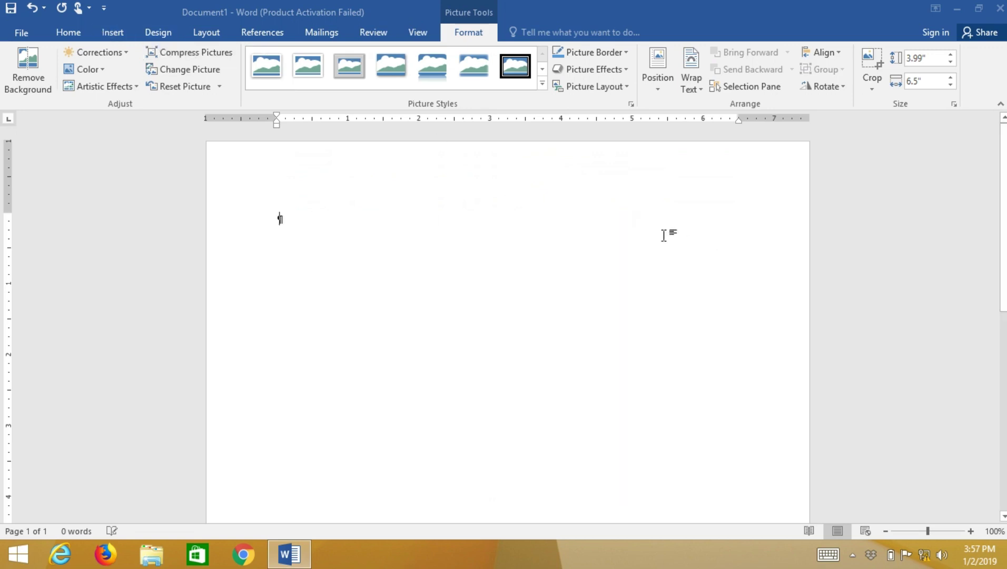
left_click(113, 32)
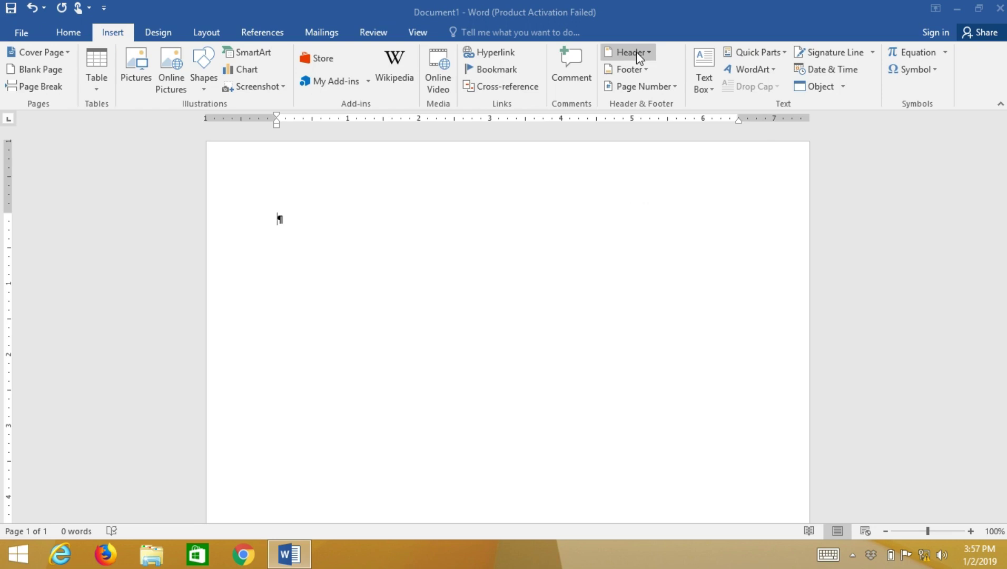
scroll(638, 432, "down", 2)
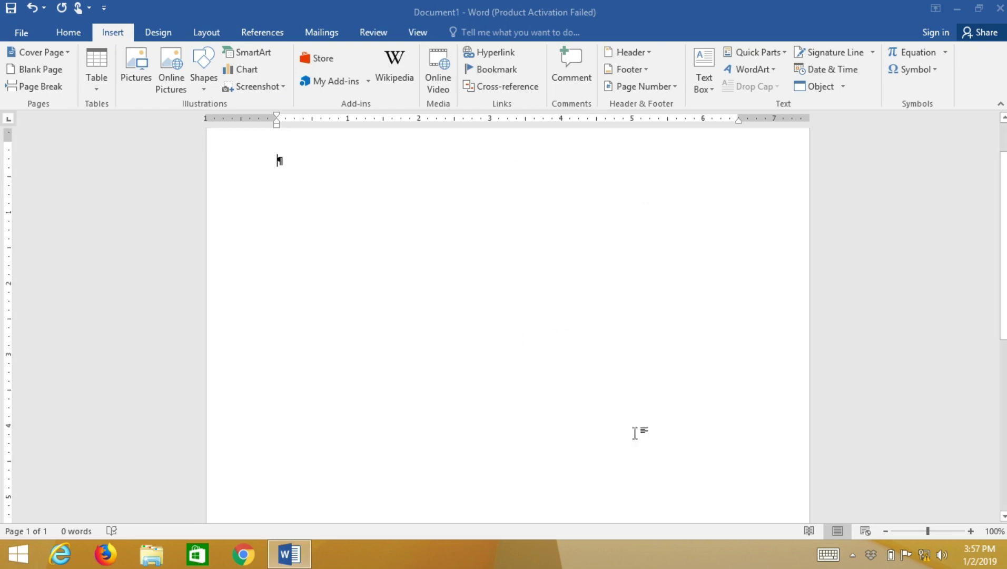
left_click_drag(927, 532, 913, 532)
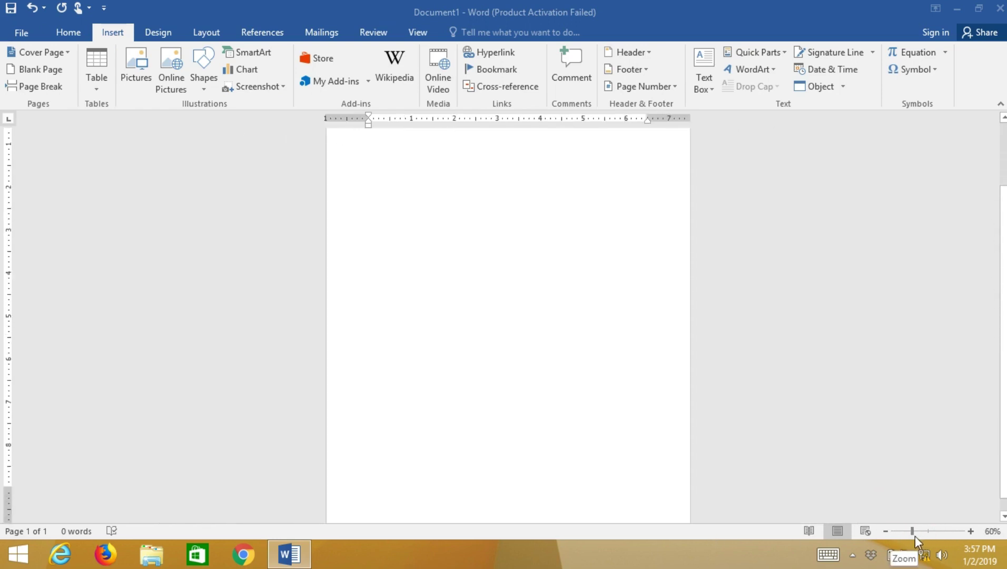
left_click_drag(914, 534, 907, 532)
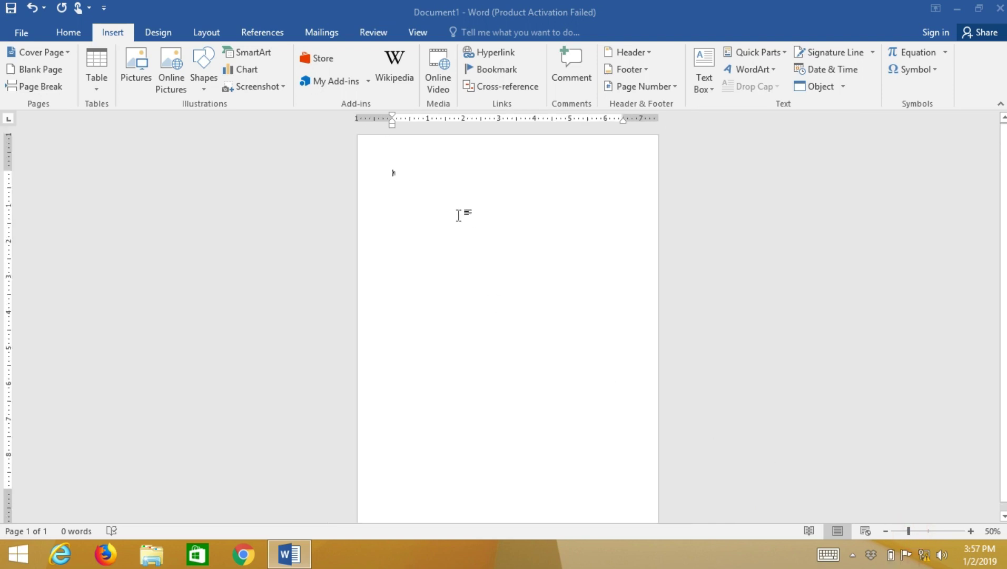
left_click_drag(392, 126, 393, 128)
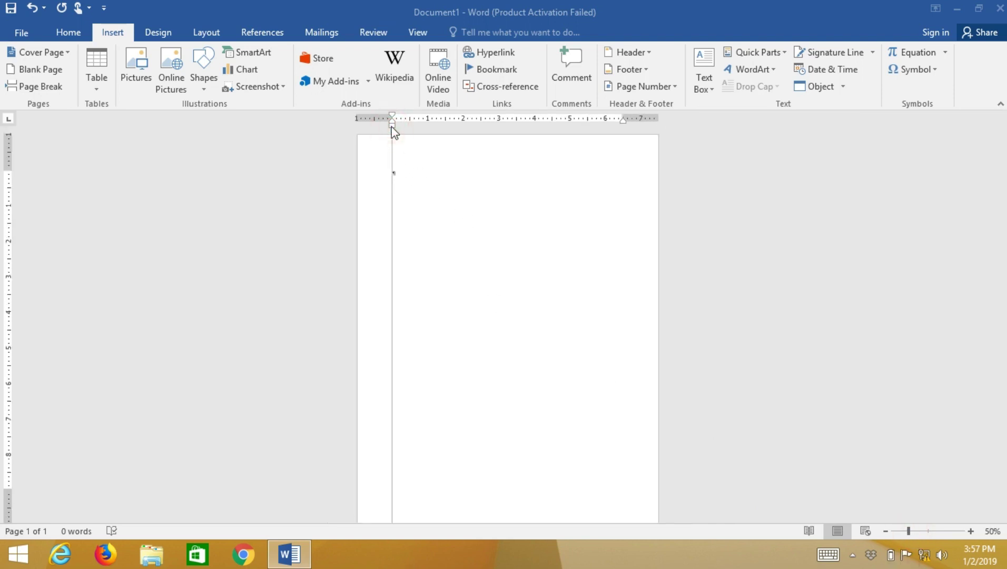
left_click_drag(11, 168, 11, 168)
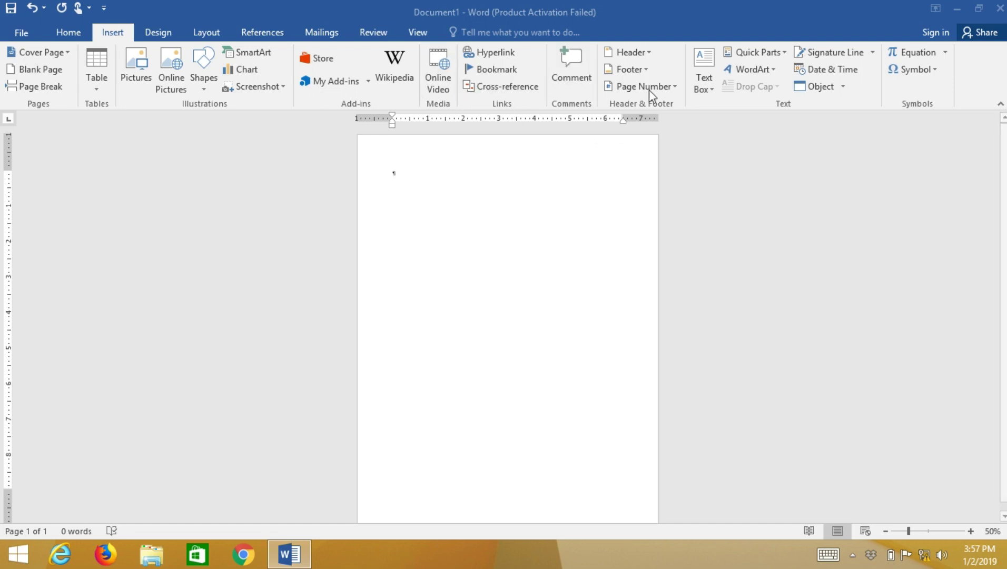
- Insert the blue Banded header and enter MY PERSONAL DOCUMENT as its title
left_click(646, 53)
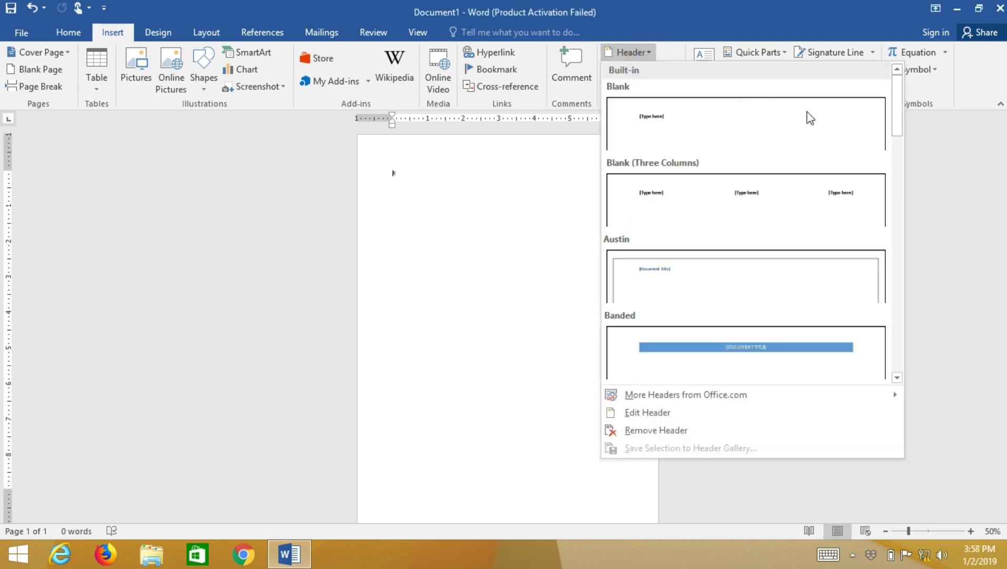
mouse_move(894, 118)
left_mouse_down()
mouse_move(895, 320)
mouse_move(892, 143)
left_mouse_up()
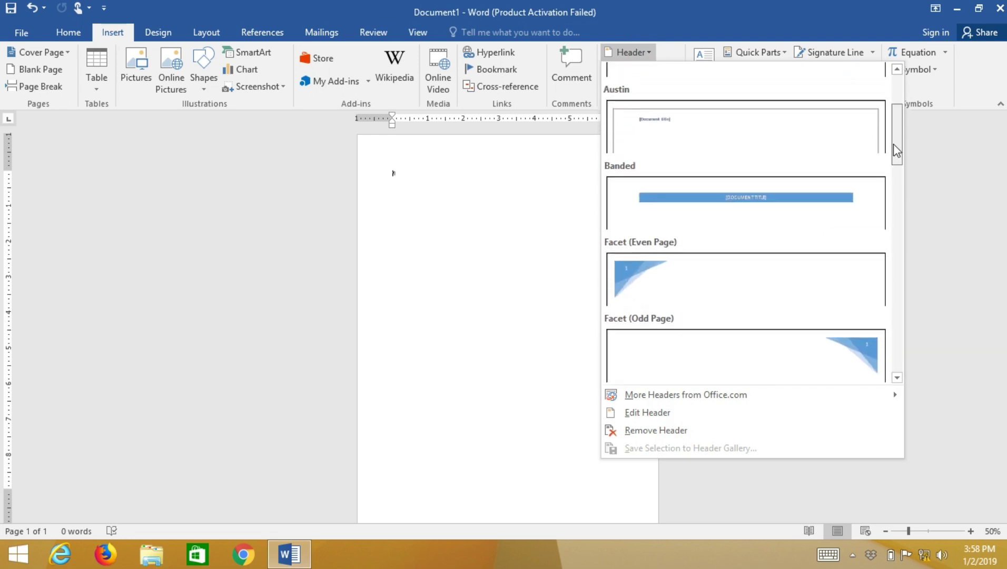
left_click(746, 213)
left_click(532, 159)
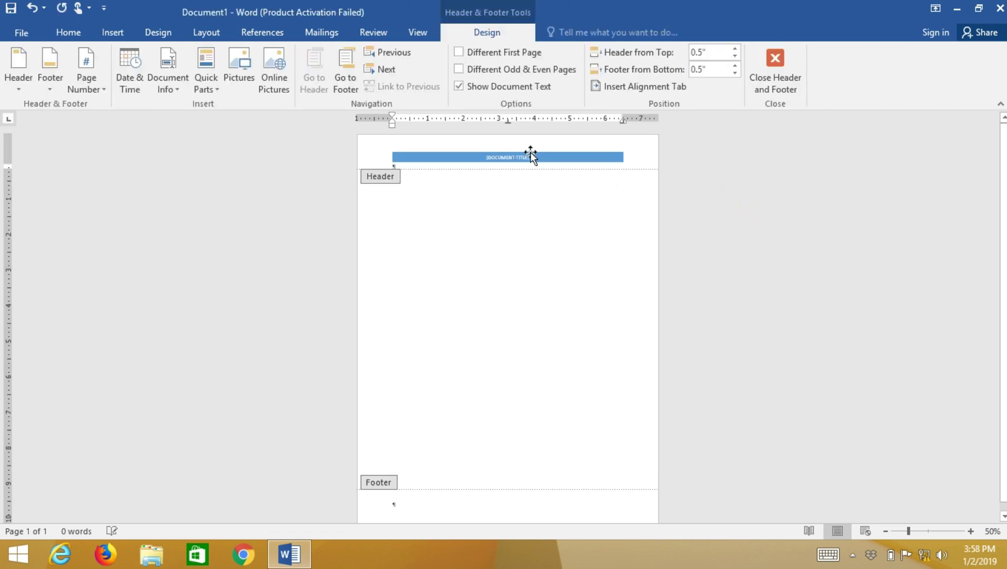
left_click(532, 159)
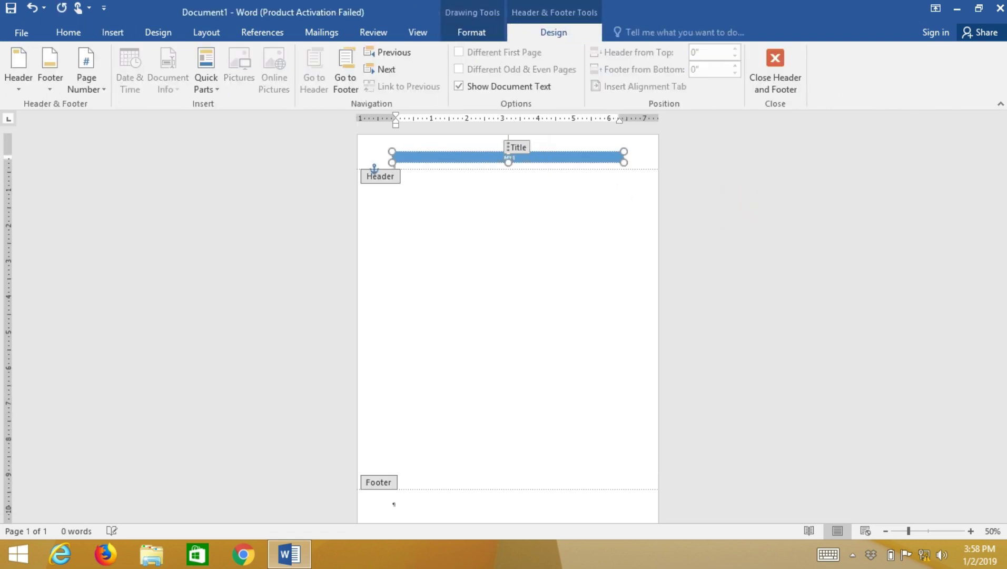
type("MCP")
type("SONAL")
type(" DOCUMENT")
left_click(582, 291)
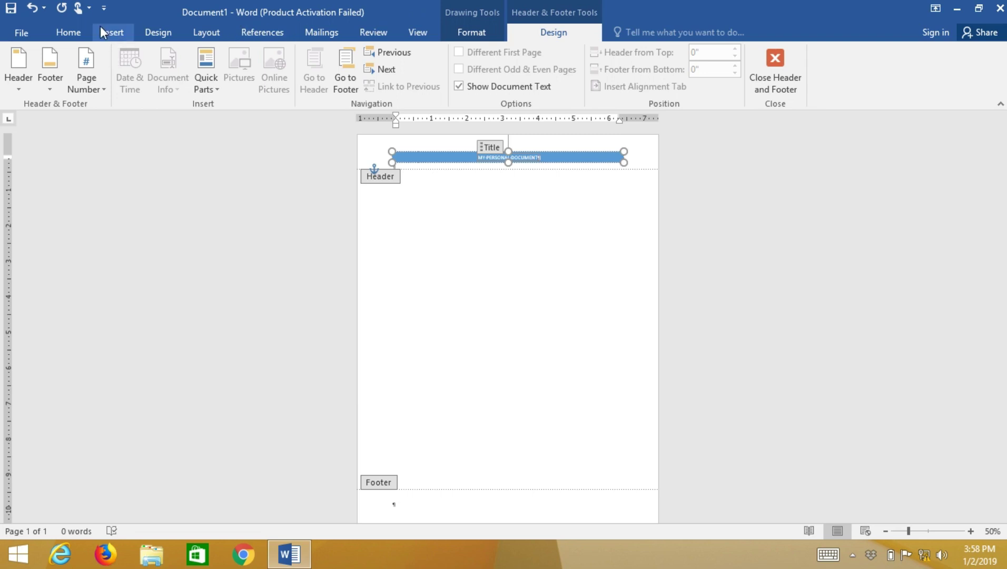
- Add the Grid footer showing Page 1 | 1 and select its page-number text
left_click(62, 86)
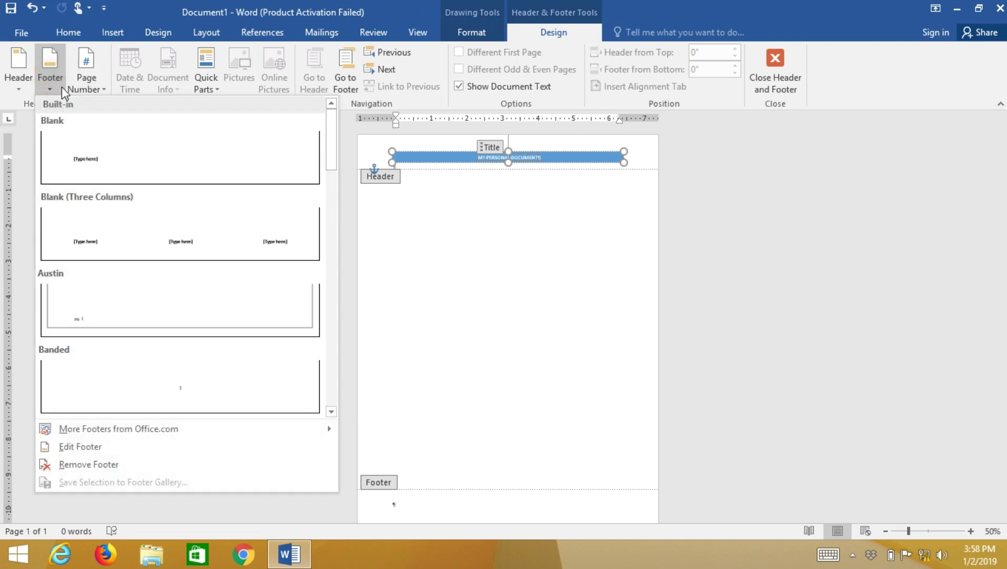
mouse_move(332, 147)
left_mouse_down()
mouse_move(331, 262)
mouse_move(334, 199)
left_mouse_up()
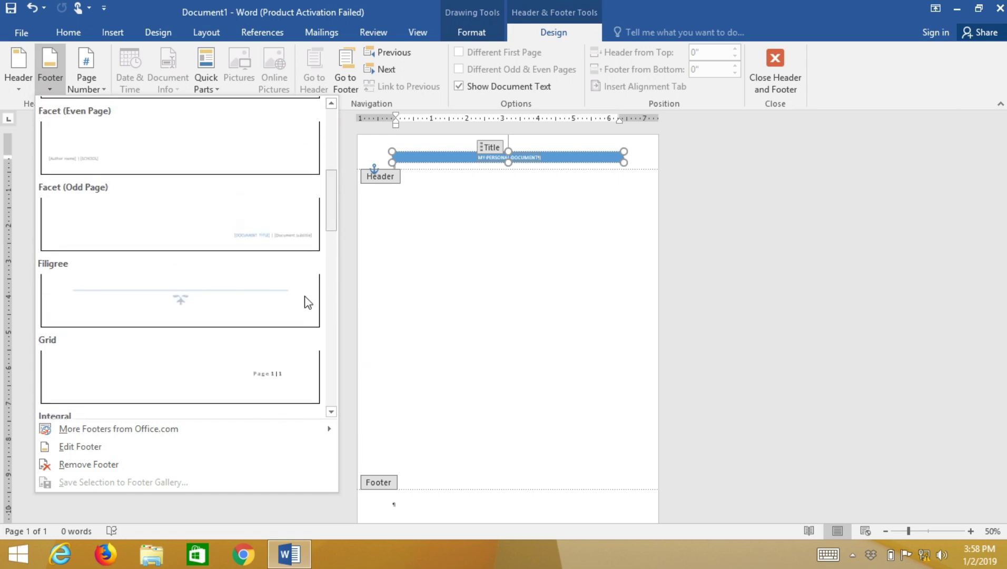
left_click(283, 374)
double_click(528, 448)
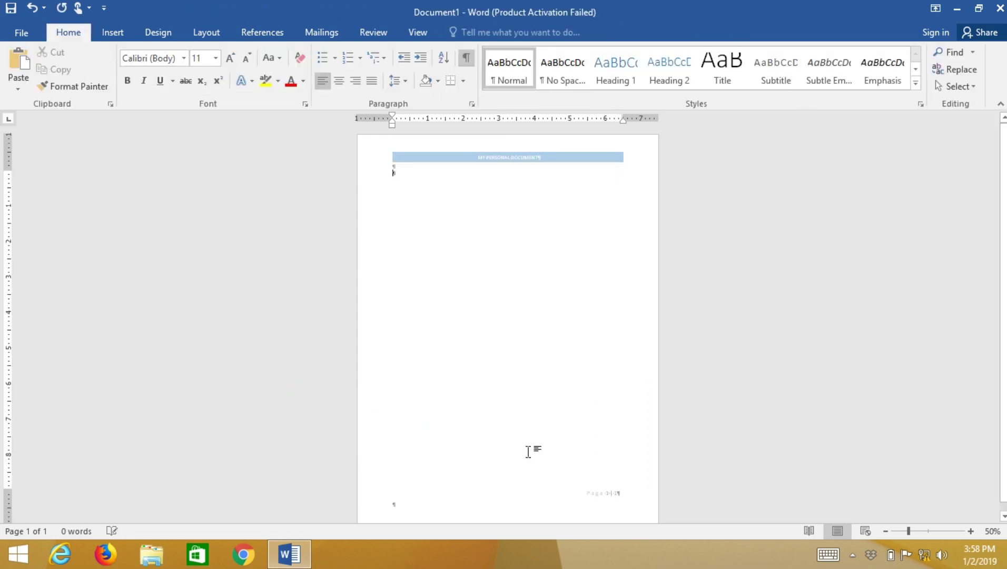
double_click(583, 493)
left_click_drag(581, 493, 627, 492)
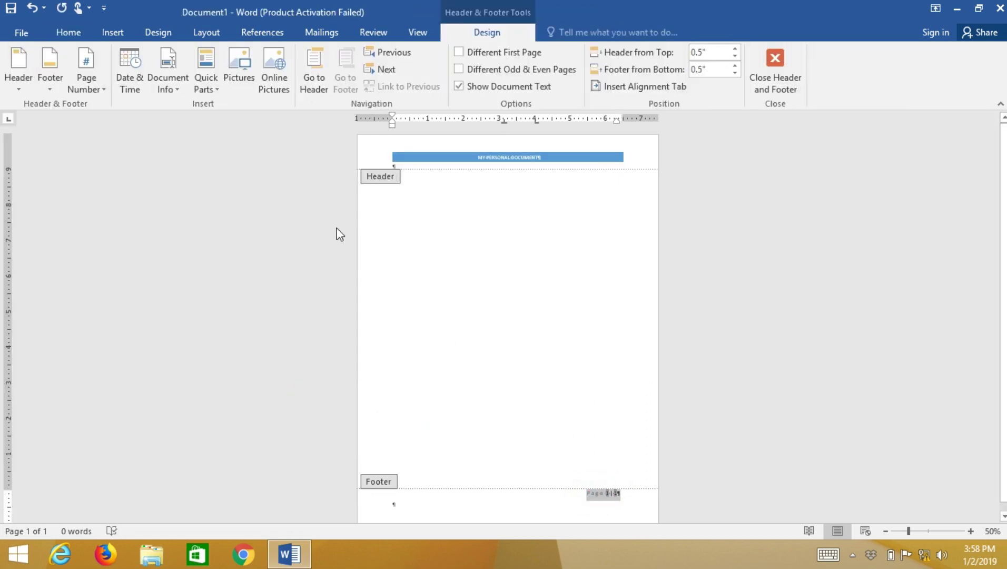
- Format the footer page number as Adobe Garamond Pro Bold, Automatic colour, with a top border
left_click(68, 33)
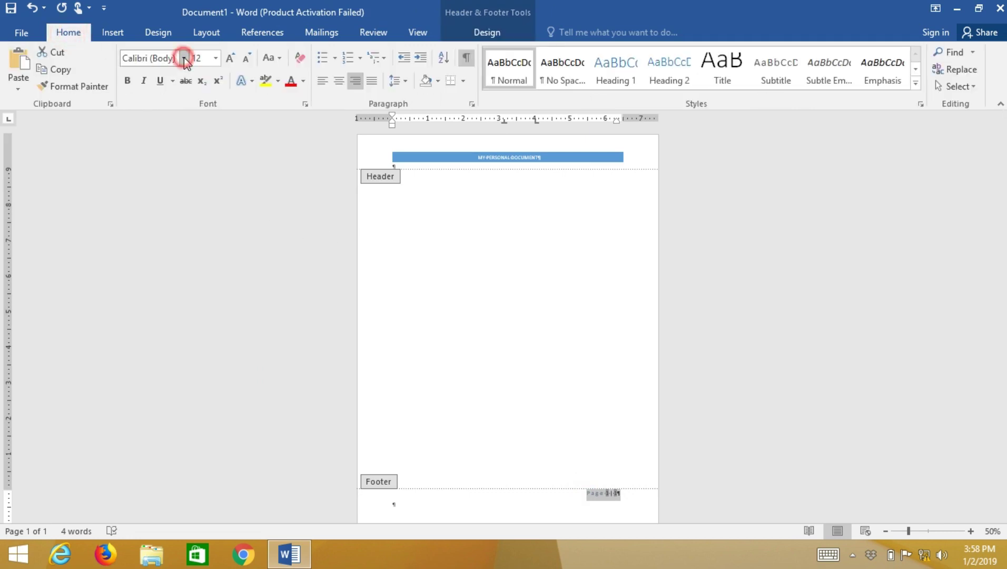
left_click(185, 58)
left_click(198, 146)
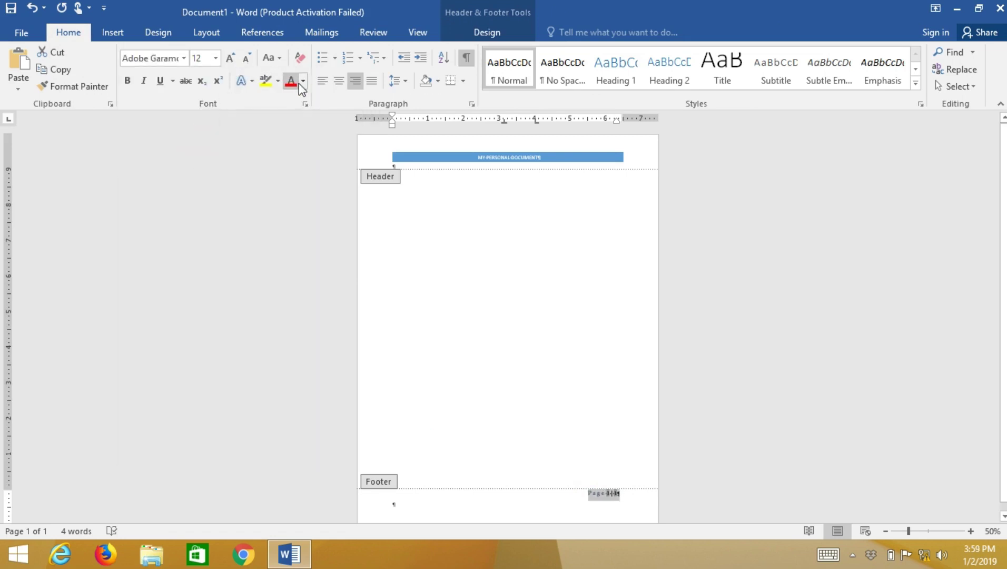
left_click(304, 81)
left_click(308, 100)
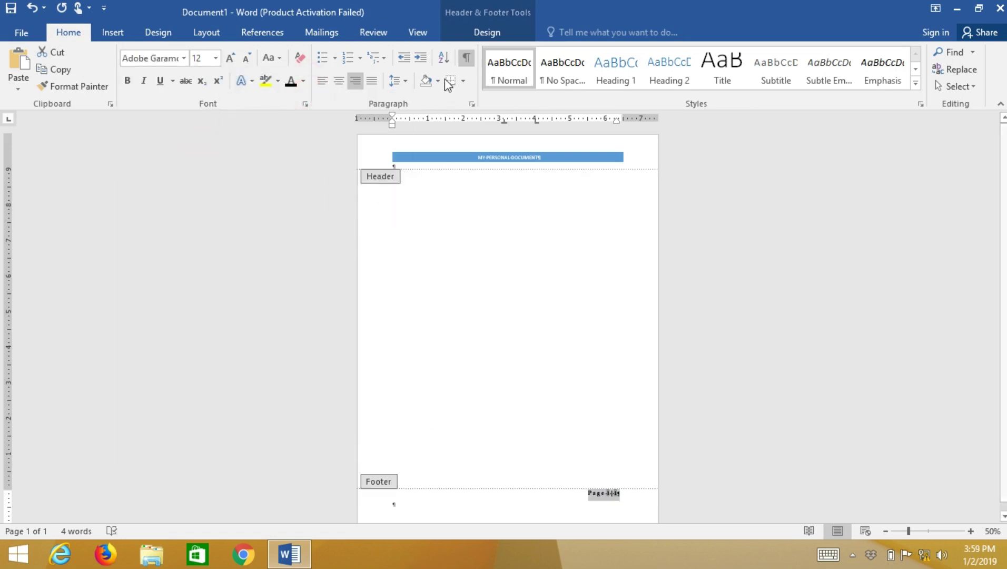
left_click(463, 81)
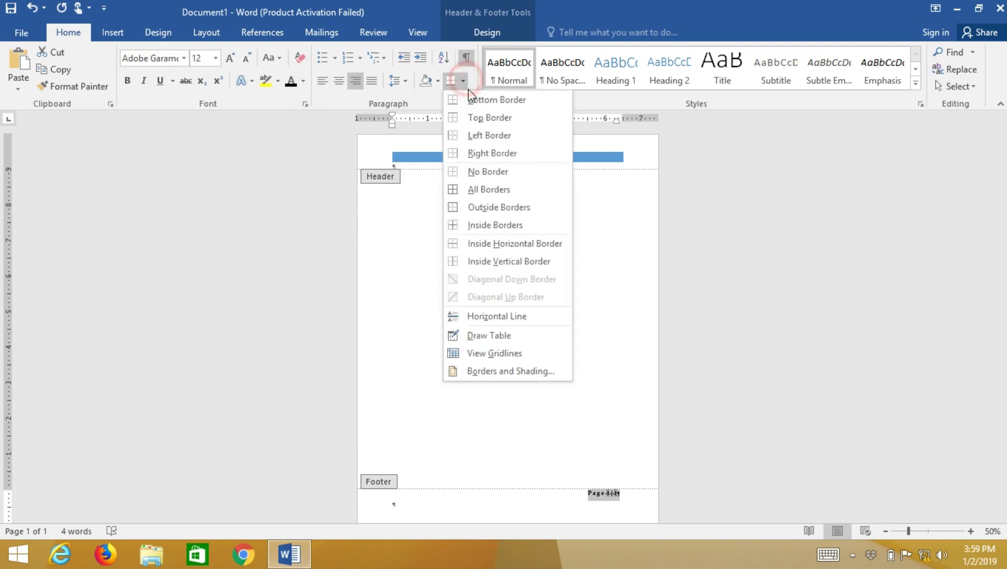
left_click(479, 121)
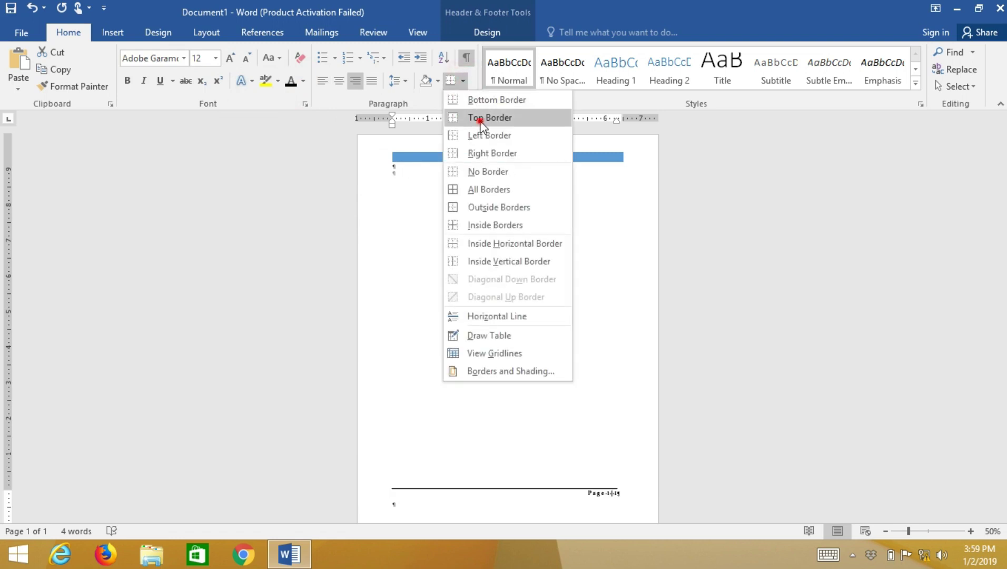
left_click(489, 335)
double_click(488, 300)
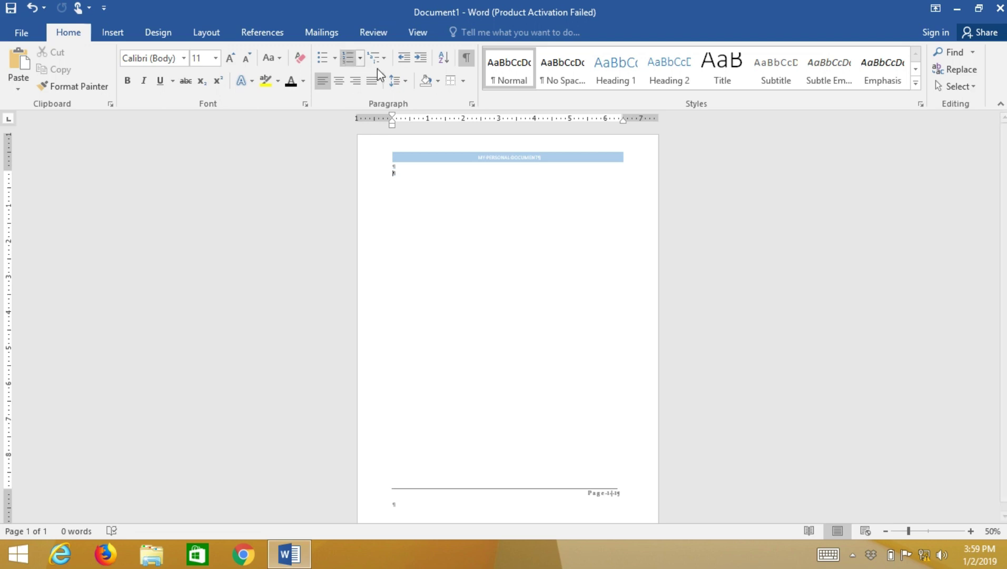
- Add empty paragraphs below the header until the document spans three pages, zoomed to 100%
left_click(520, 250)
left_click(501, 281)
key("Return")
key("Return")
key("Return")
key("Return")
key("Return")
key("Return")
key("Return")
key("Return")
key("Return")
key("Return")
key("Return")
key("Return")
key("Return")
key("Return")
key("Return")
key("Return")
key("Return")
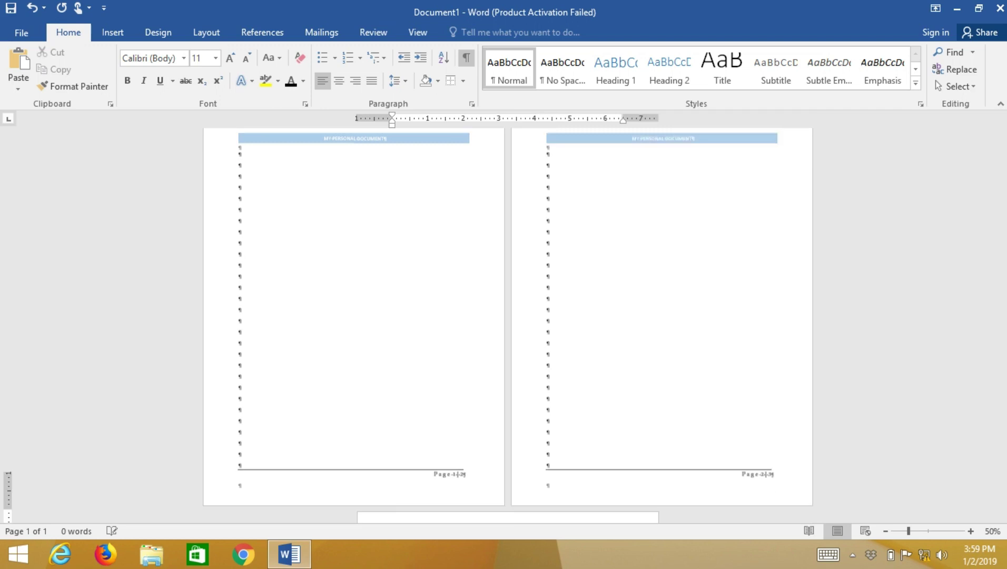
key("Return")
key("Return")
key("Return")
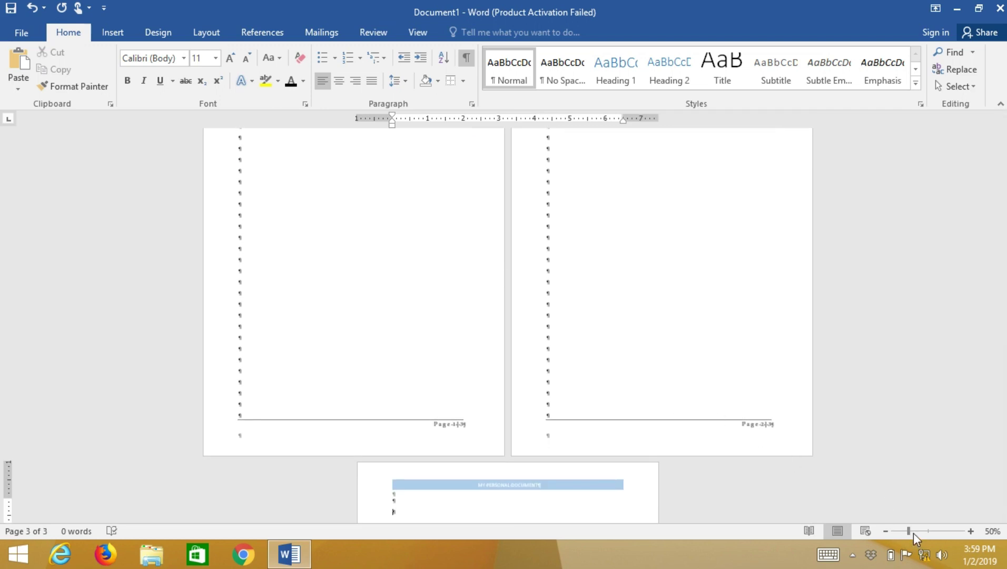
left_click_drag(908, 531, 928, 531)
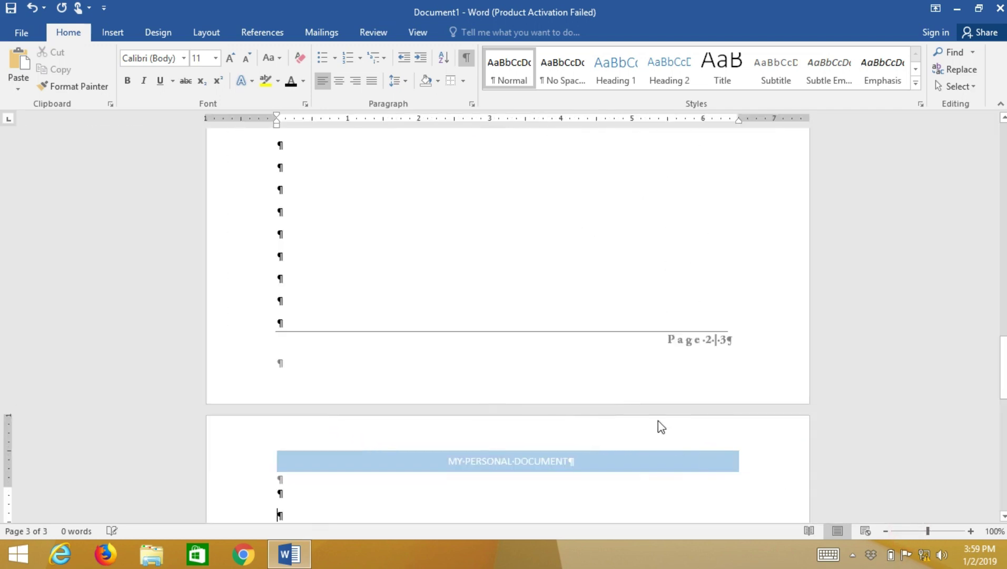
scroll(661, 427, "down", 5)
scroll(664, 428, "down", 5)
scroll(664, 427, "up", 4)
scroll(653, 422, "up", 6)
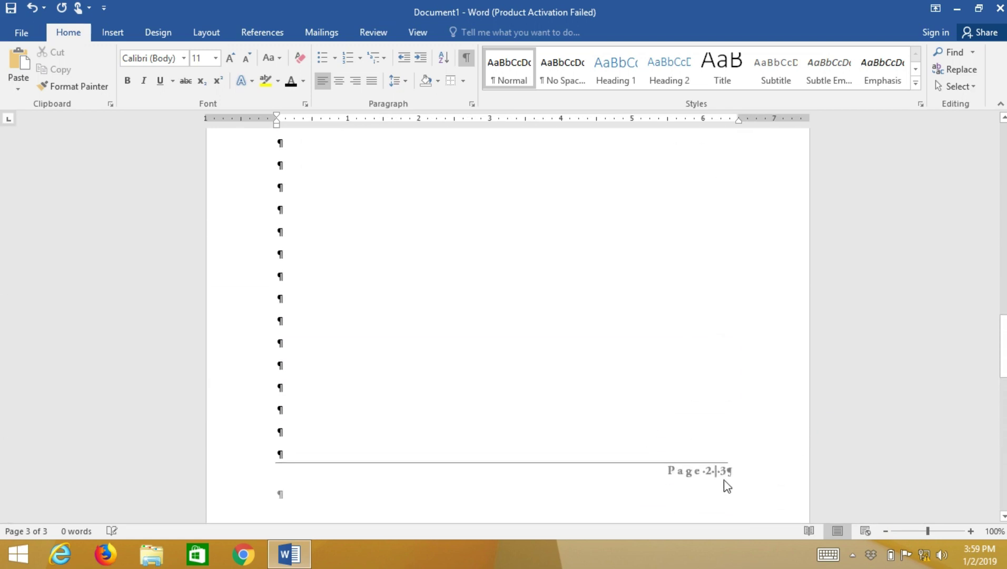
scroll(715, 458, "up", 3)
scroll(695, 422, "up", 3)
scroll(682, 422, "up", 1)
scroll(737, 468, "down", 5)
scroll(738, 468, "down", 5)
scroll(740, 471, "down", 5)
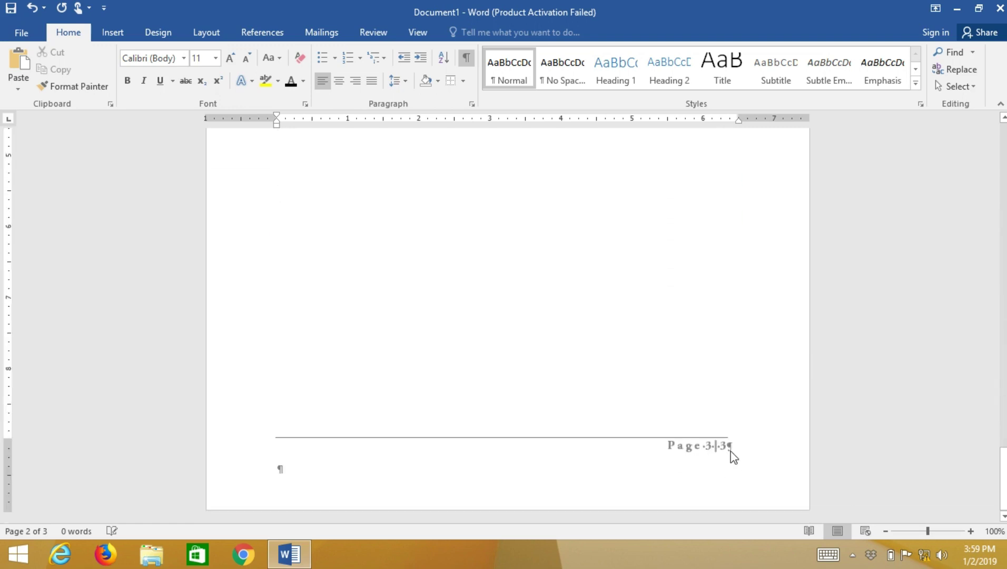
scroll(732, 456, "up", 3)
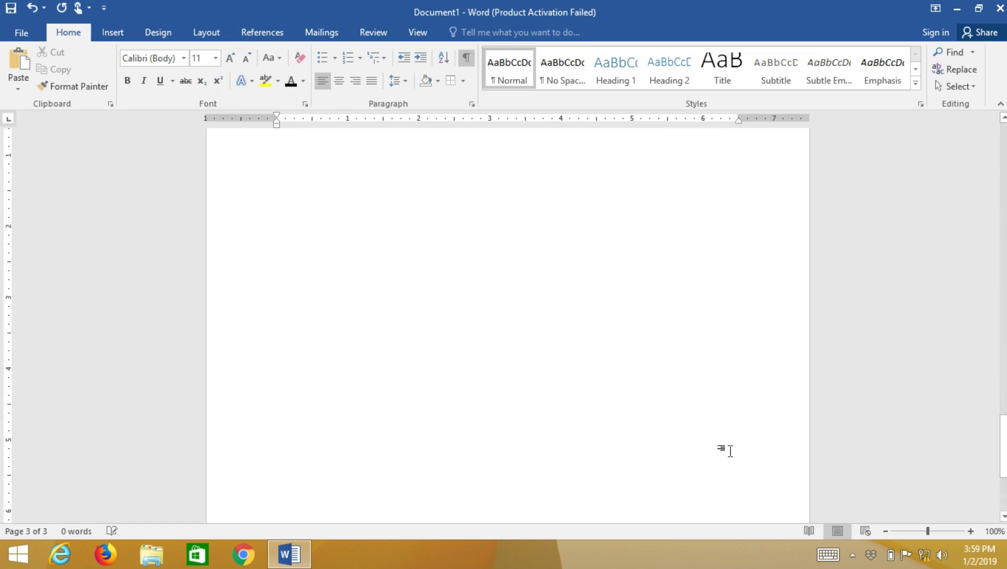
scroll(722, 453, "up", 6)
scroll(718, 453, "up", 6)
scroll(711, 451, "up", 5)
scroll(708, 452, "up", 6)
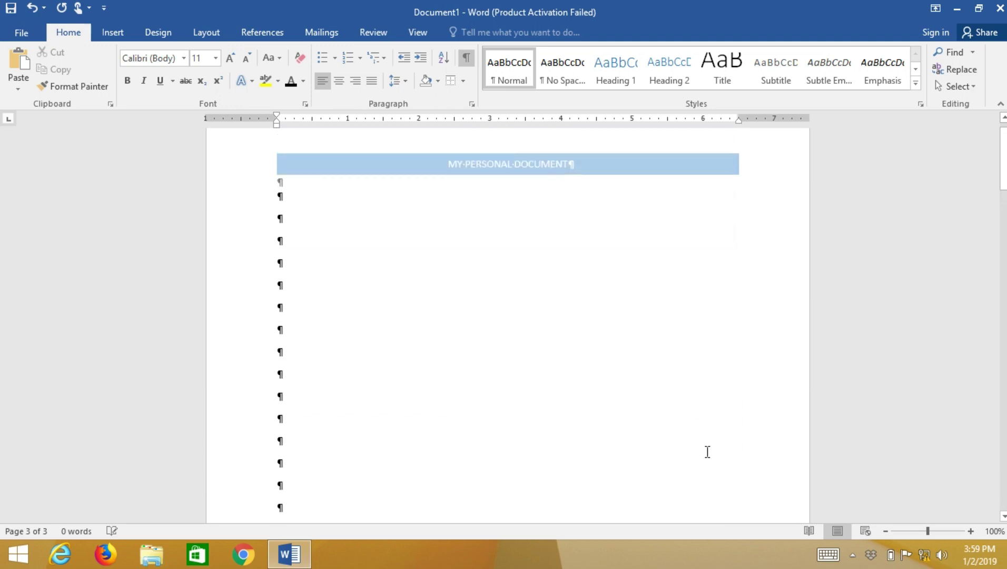
left_click(113, 34)
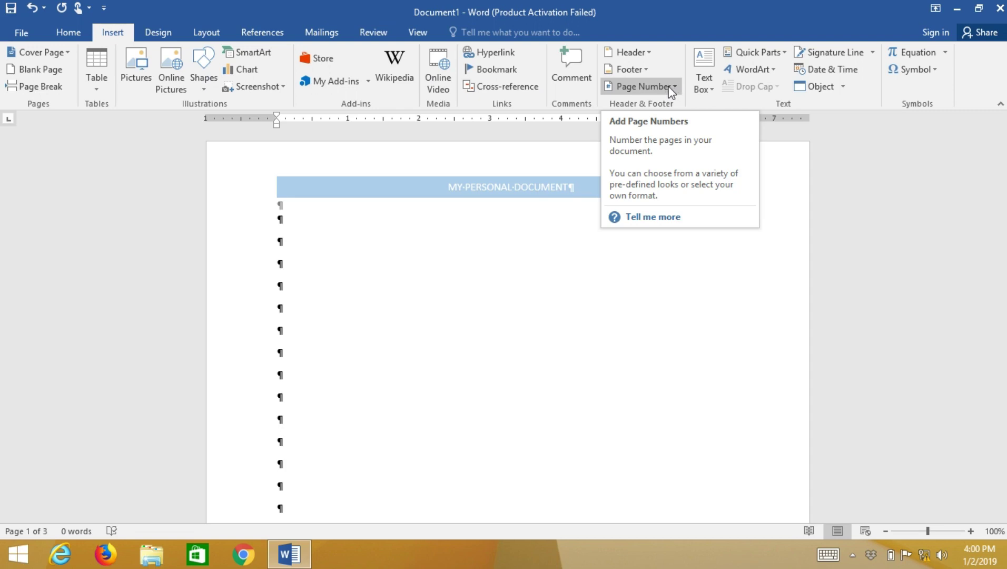
left_click(664, 87)
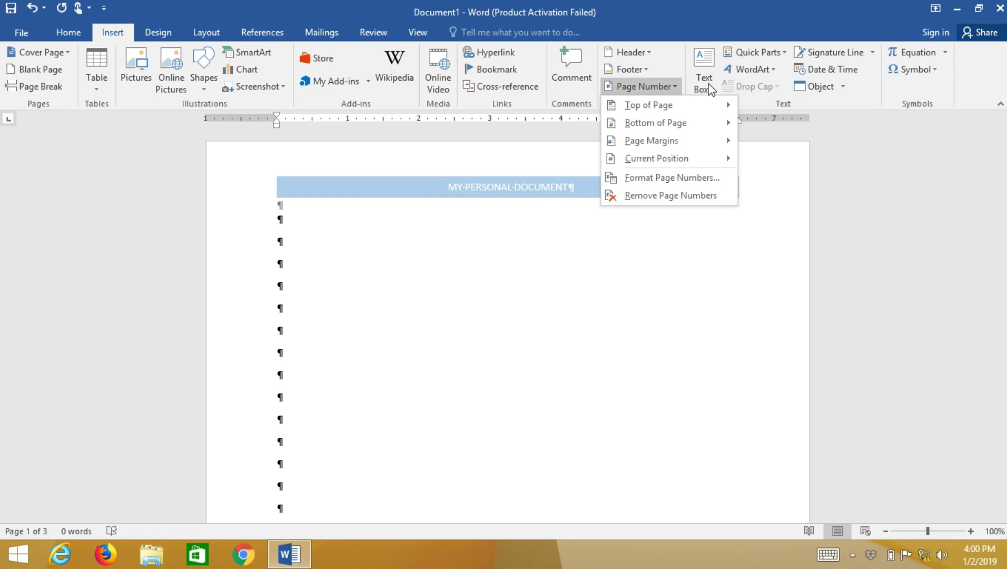
left_click(658, 107)
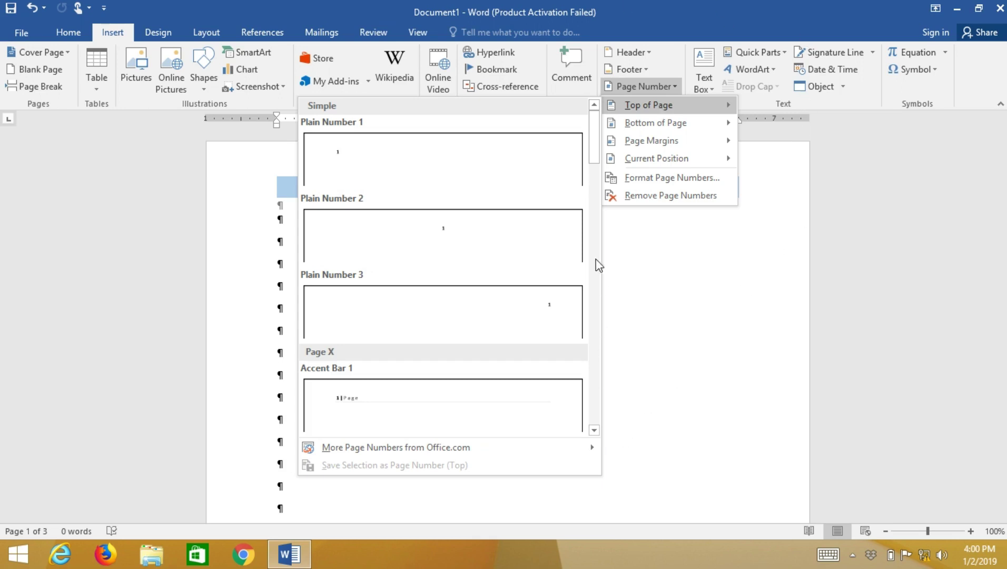
left_click_drag(595, 143, 594, 191)
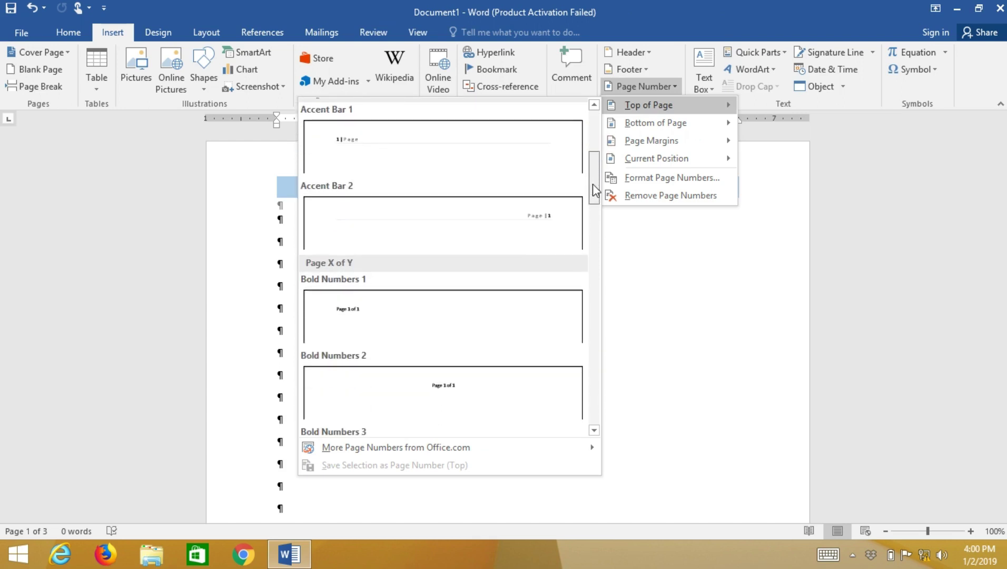
mouse_move(595, 208)
left_mouse_down()
mouse_move(597, 282)
mouse_move(595, 134)
left_mouse_up()
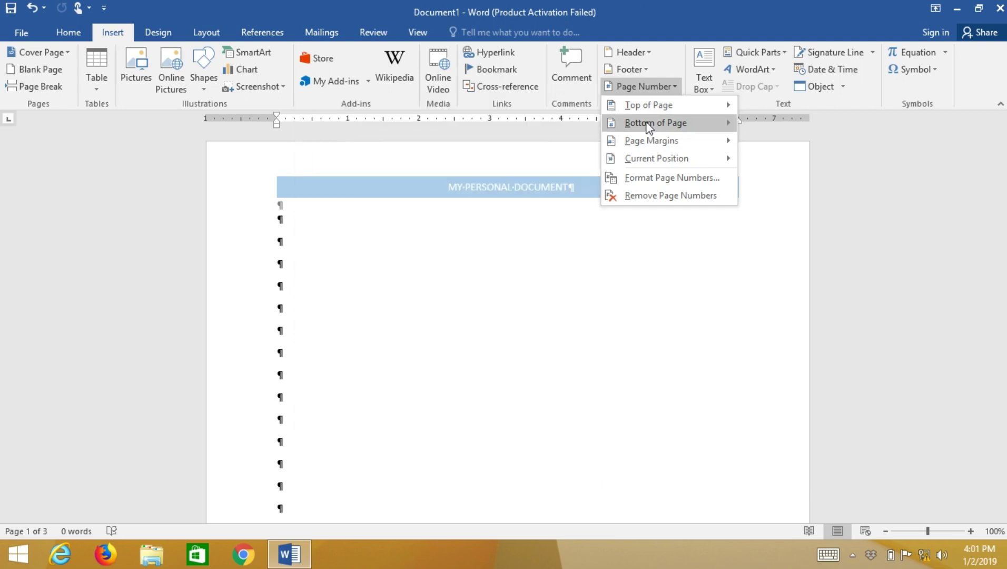
left_click(595, 138)
left_click_drag(597, 139, 595, 205)
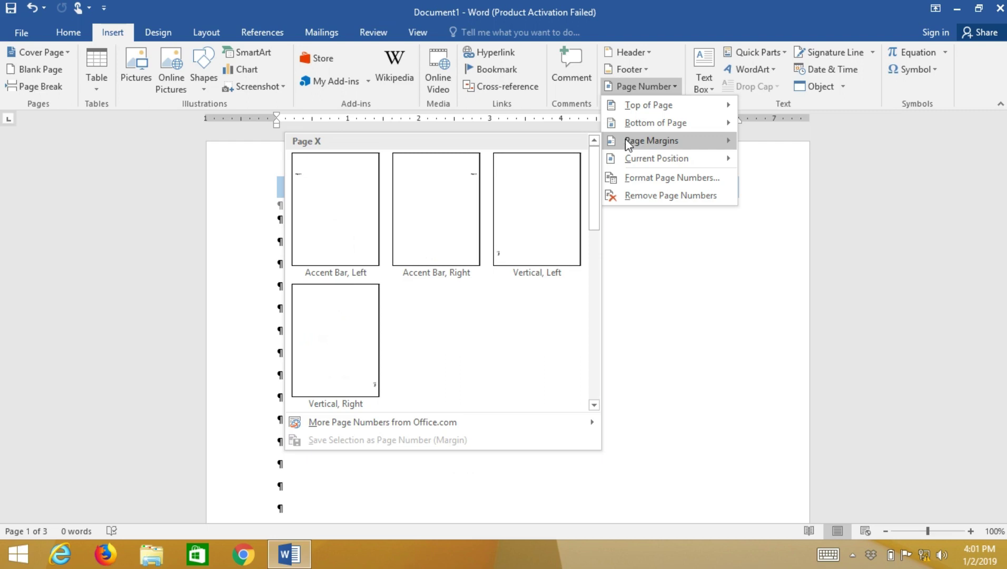
left_click(652, 268)
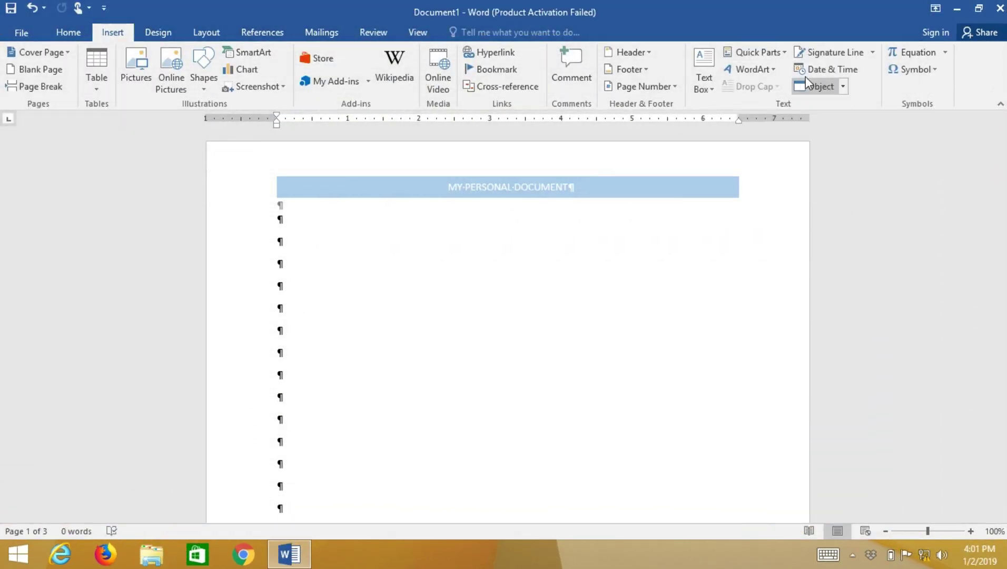
- Open the recent Computer Science document and copy its first paragraph defining a computer
left_click(470, 305)
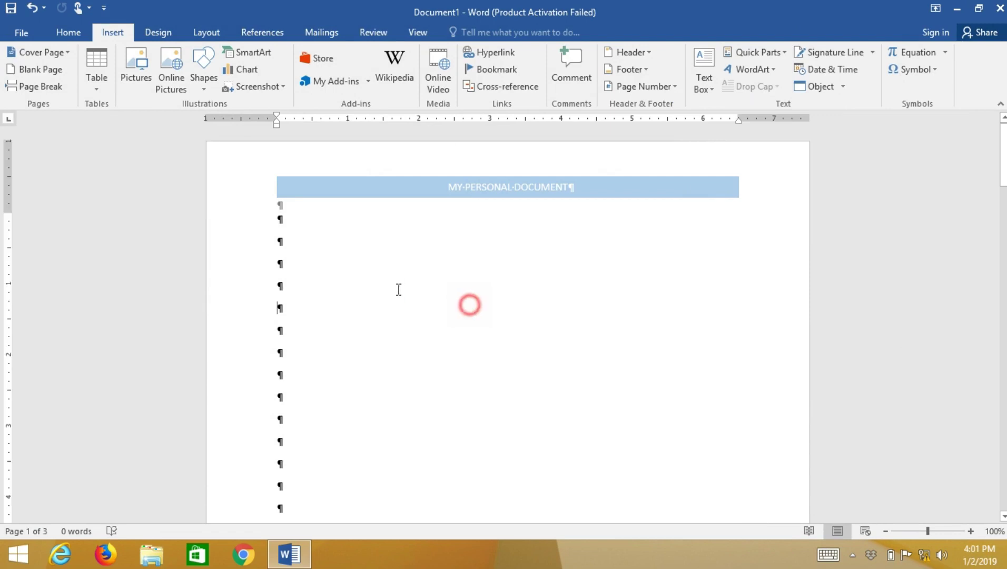
left_click(12, 35)
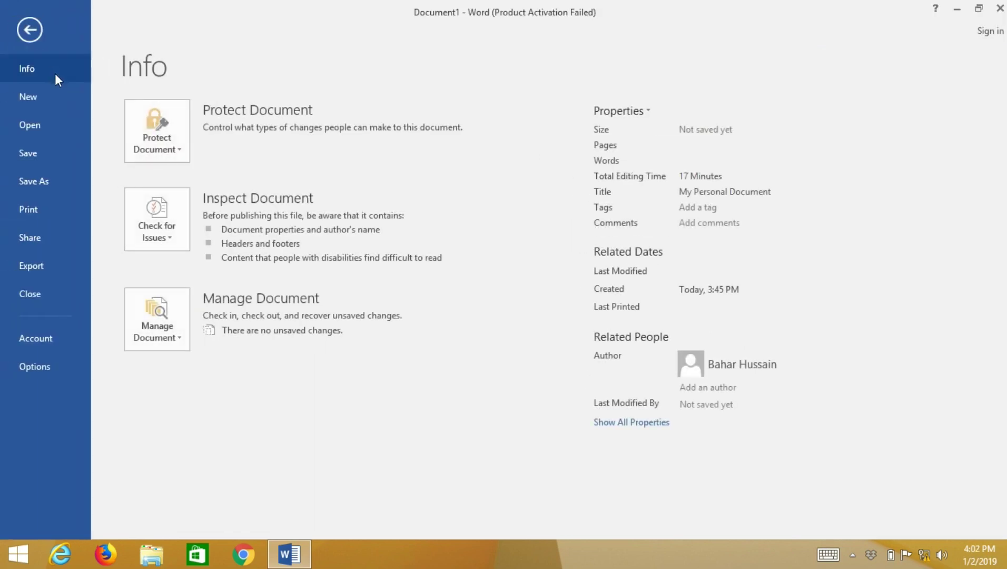
left_click(59, 124)
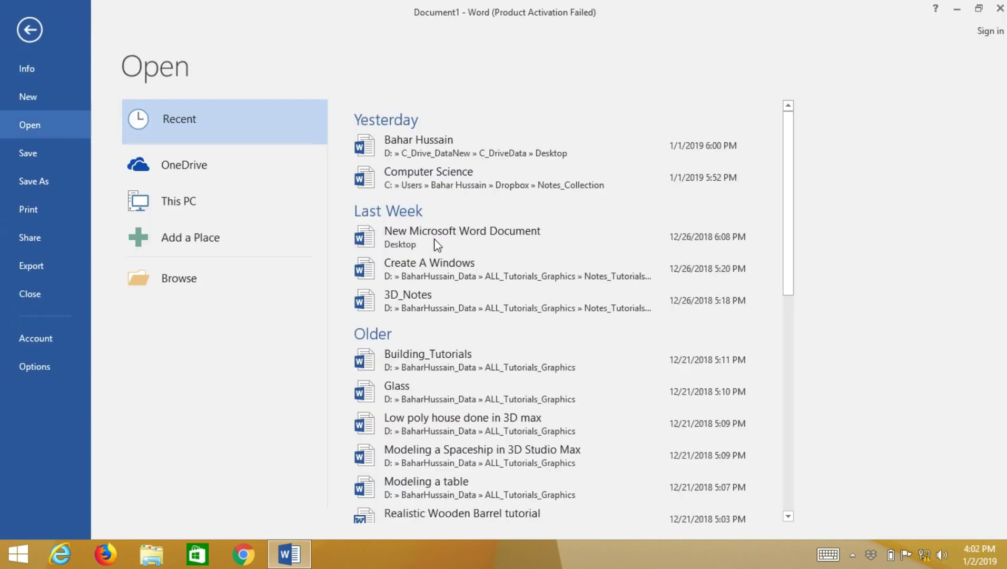
left_click(409, 173)
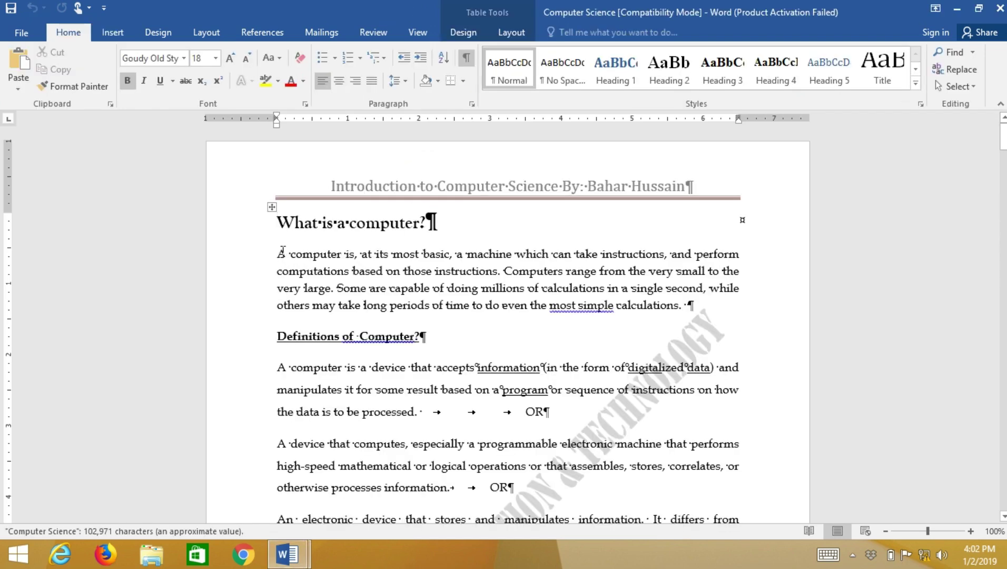
left_click_drag(277, 255, 687, 311)
key("ctrl+c")
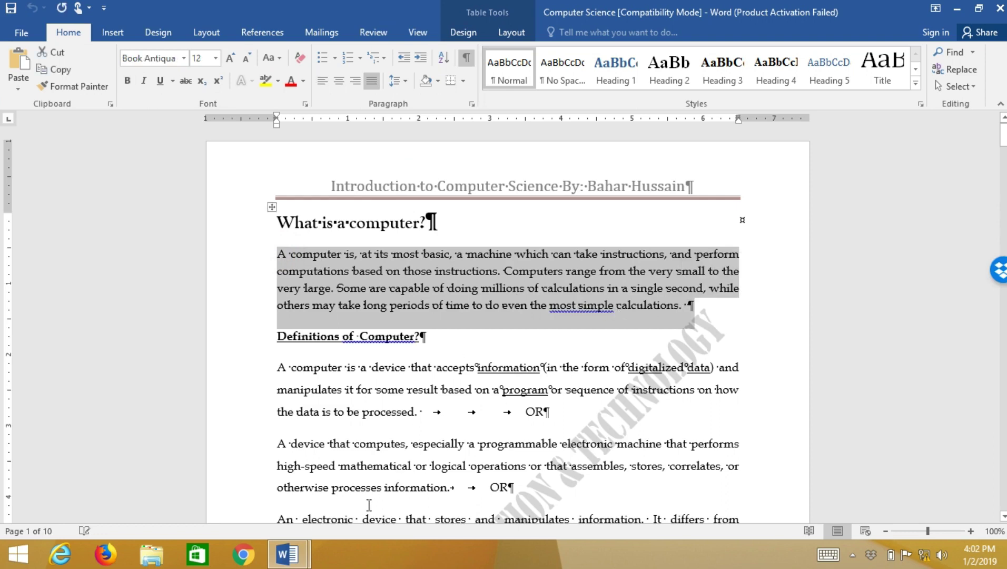
left_click(287, 553)
- Paste three copies of the computer paragraph below the header in Document1
left_click(270, 499)
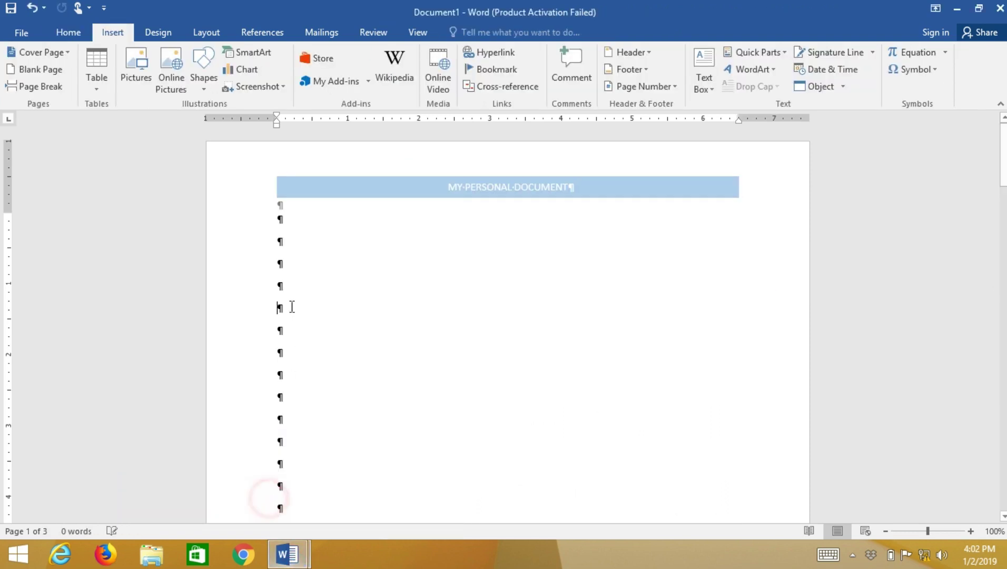
left_click(283, 243)
key("ctrl+v")
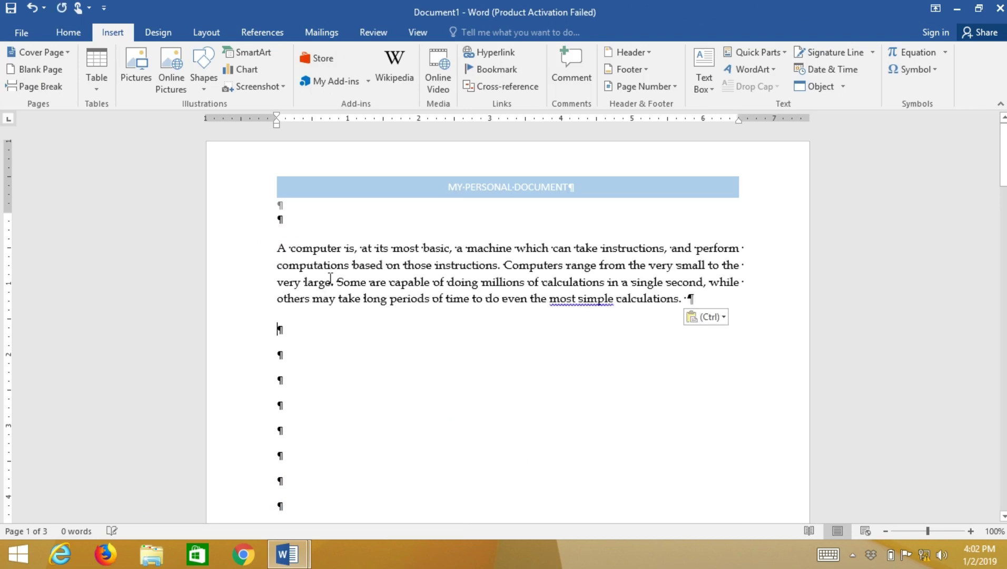
key("ctrl+v")
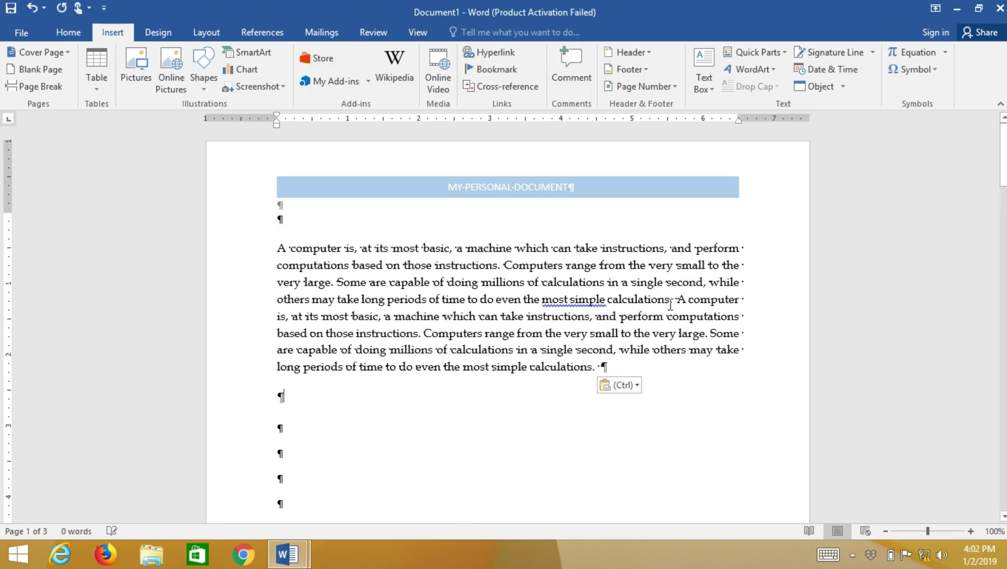
key("ctrl+v")
scroll(463, 426, "down", 1)
- Append two more copies to reach four pages, then select the first paragraph's opening A
left_click(688, 384)
key("ctrl+v")
left_click(621, 449)
key("ctrl+v")
scroll(472, 383, "up", 2)
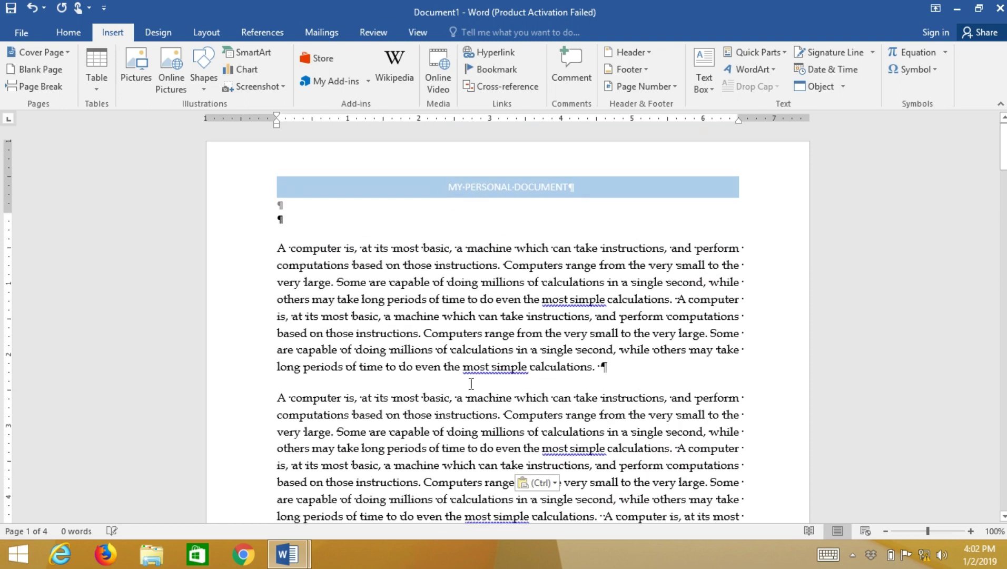
left_click_drag(275, 249, 286, 248)
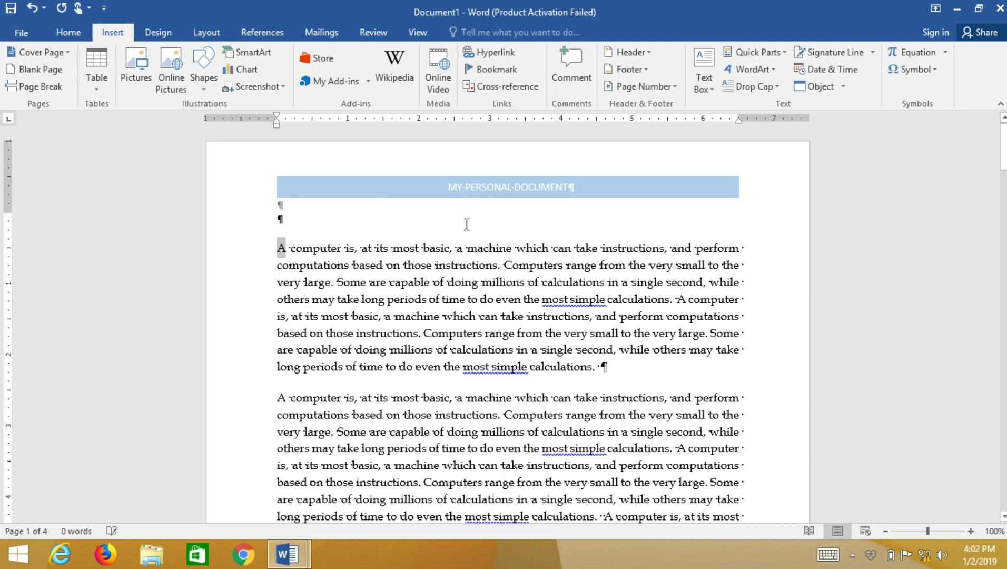
- Make the first paragraph's letter A a Dropped capital
left_click(760, 92)
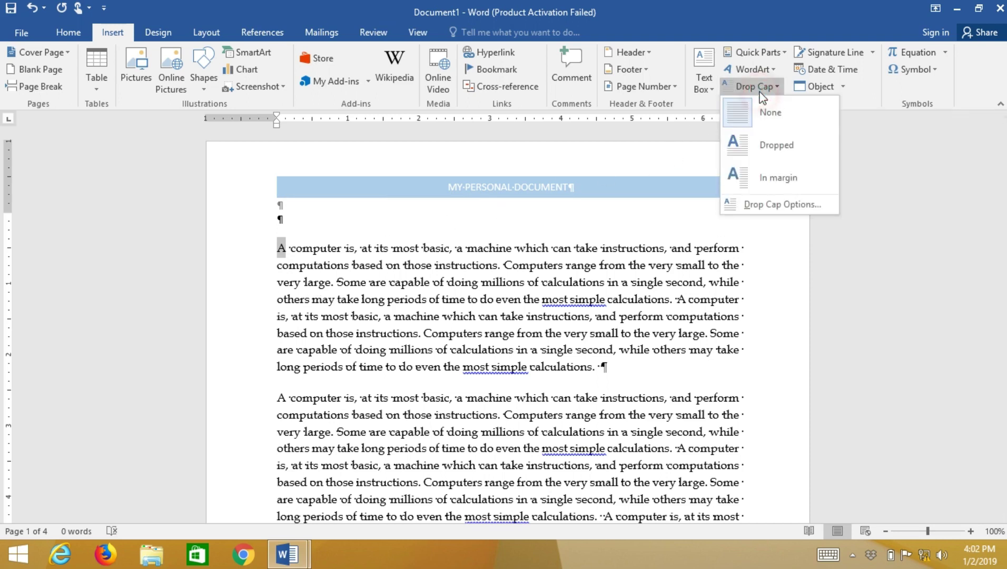
left_click(761, 145)
left_click(442, 283)
left_click(297, 271)
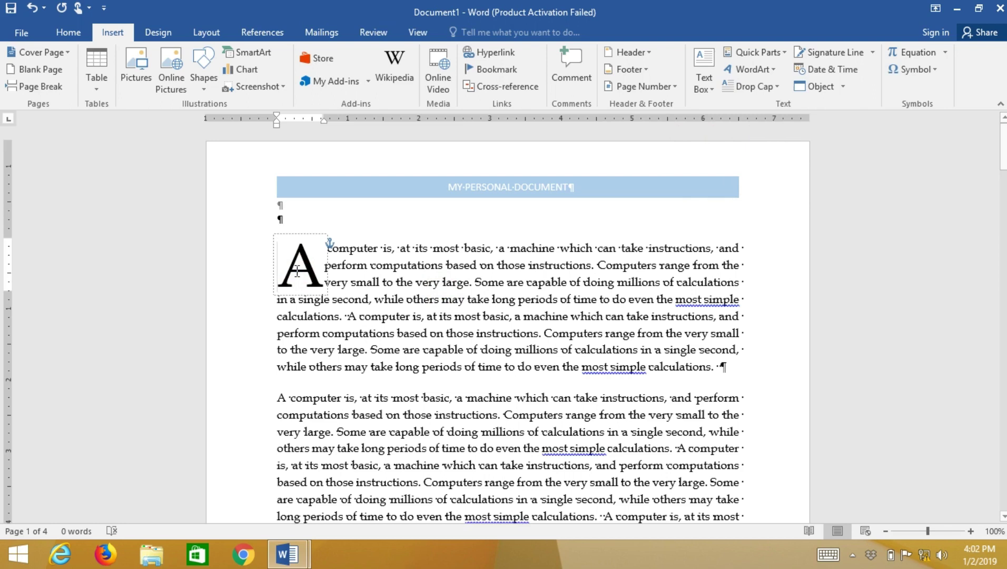
left_click_drag(276, 254, 318, 255)
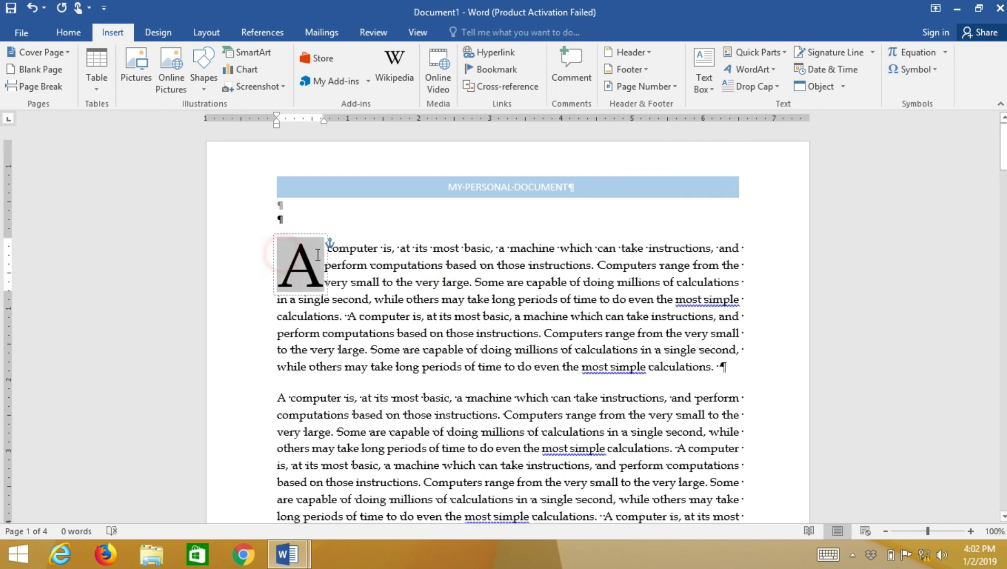
- Set the drop cap's Lines to drop to 7 in Drop Cap Options
left_click(777, 88)
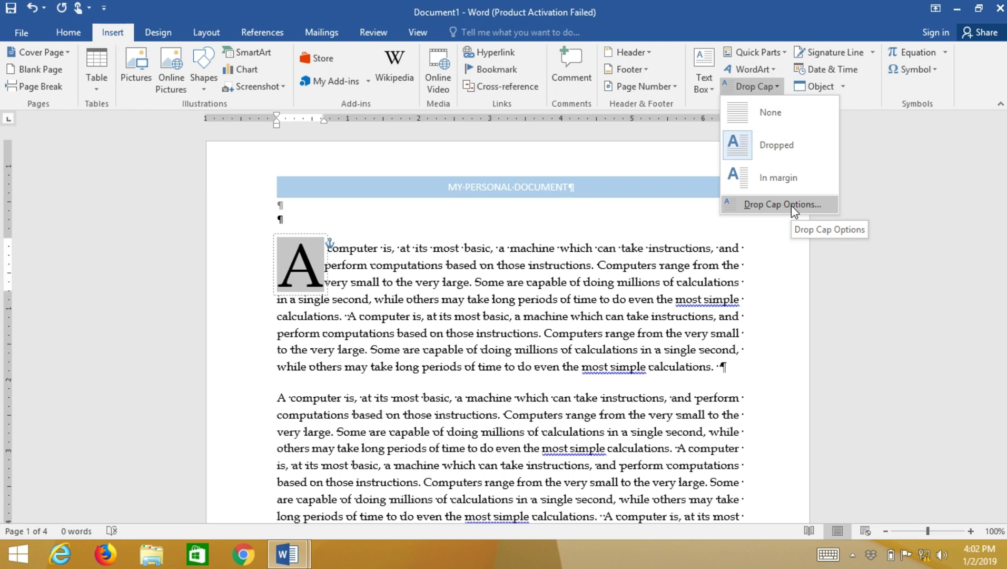
left_click(793, 205)
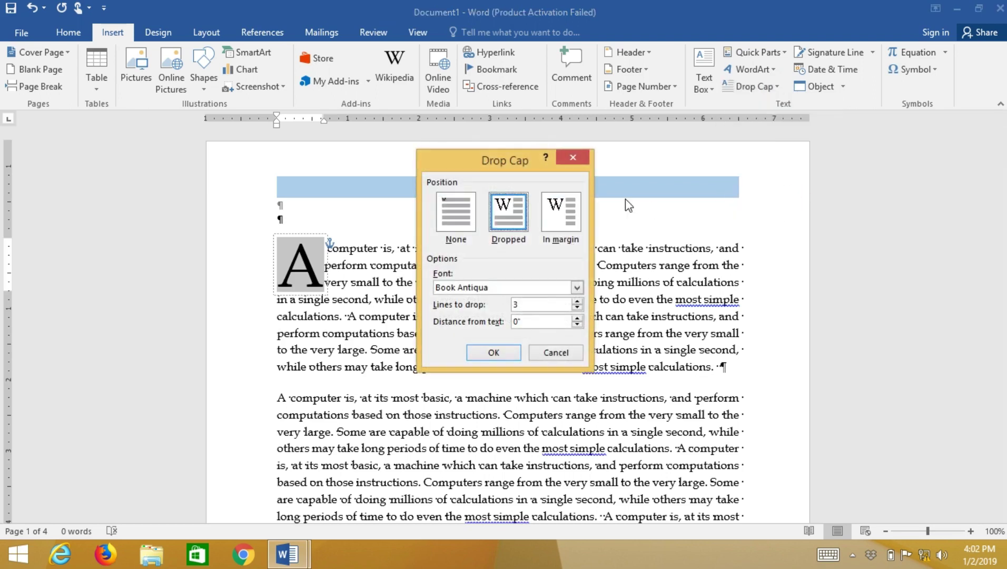
left_click_drag(523, 156, 844, 152)
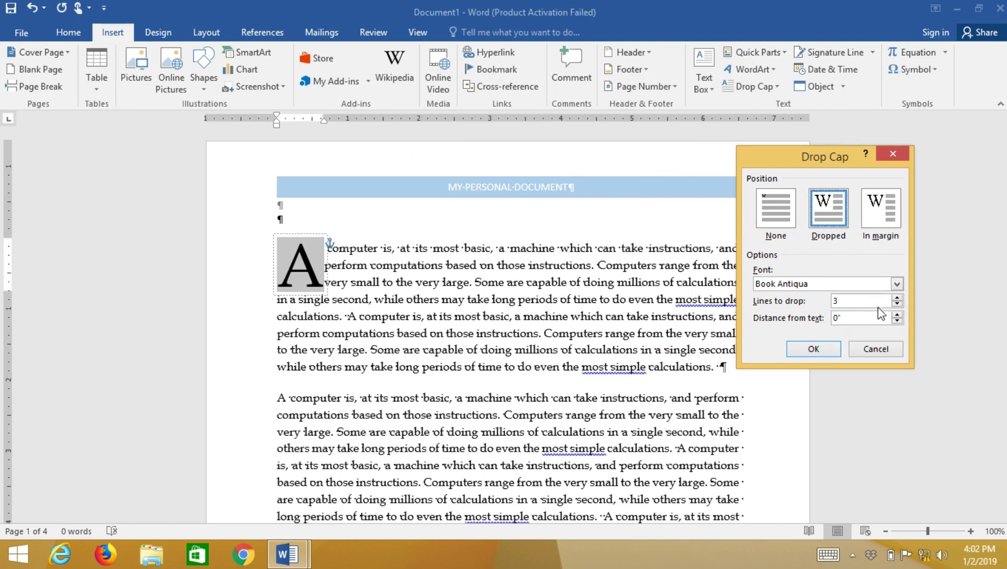
left_click(897, 298)
left_click(897, 297)
left_click(897, 298)
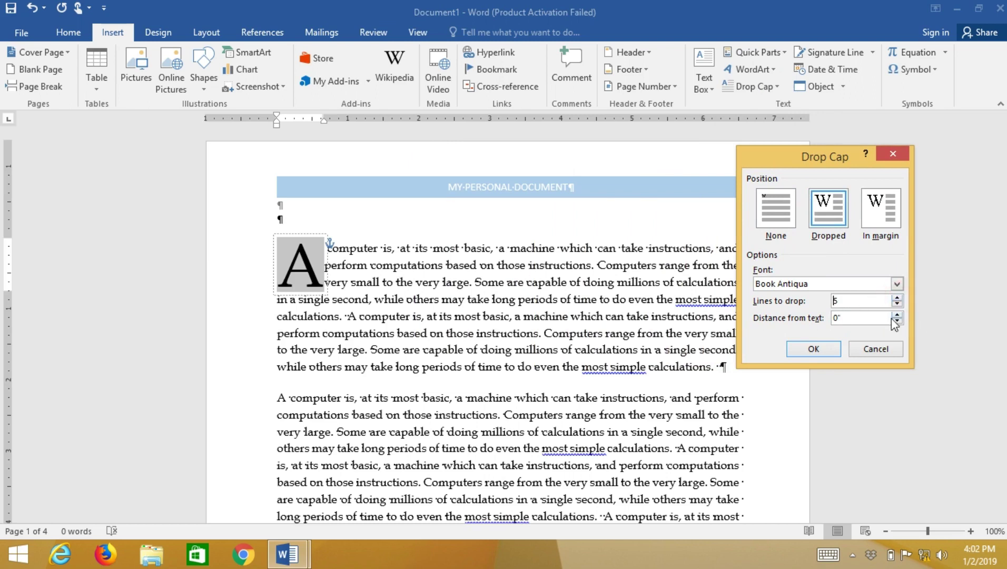
left_click(897, 298)
left_click(822, 349)
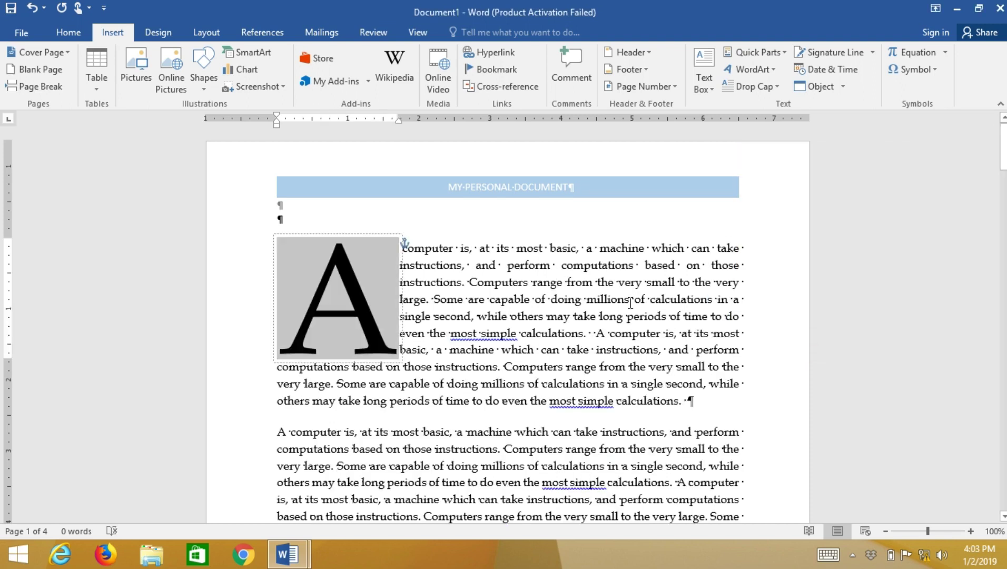
- Reduce the first capital A's drop to 3 lines and place it in the margin
left_click(740, 88)
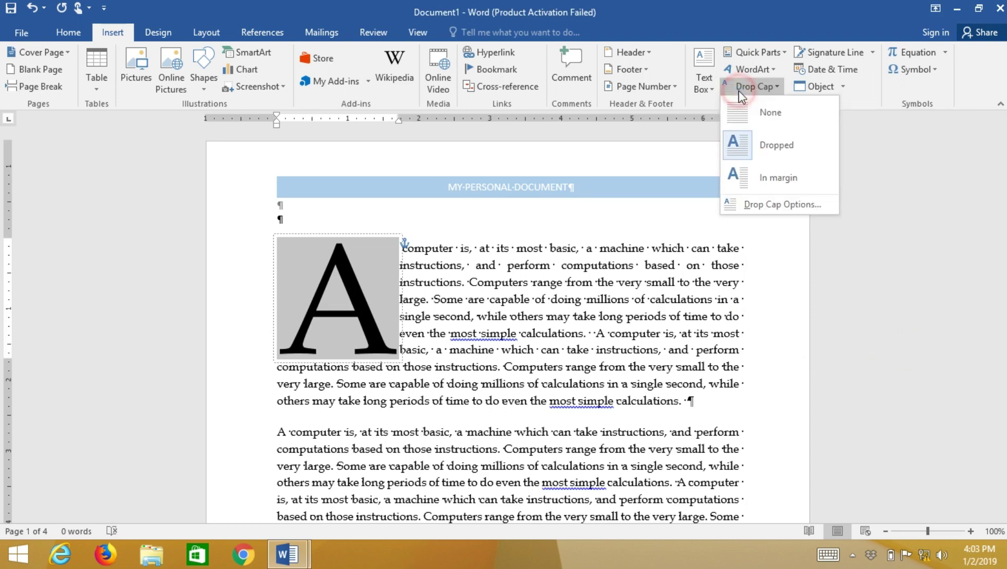
left_click(757, 205)
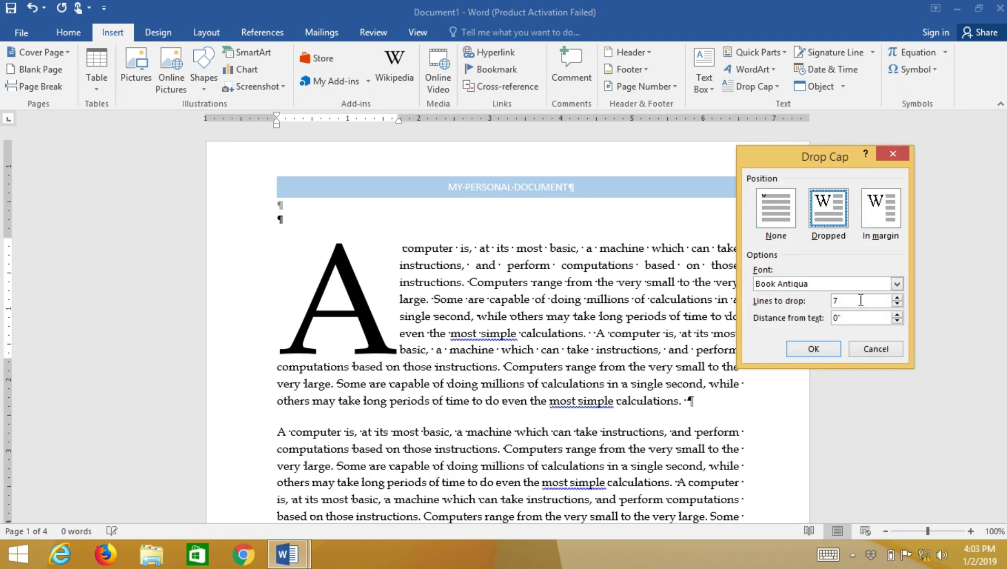
left_click(897, 305)
left_click(896, 305)
left_click(896, 305)
left_click(896, 305)
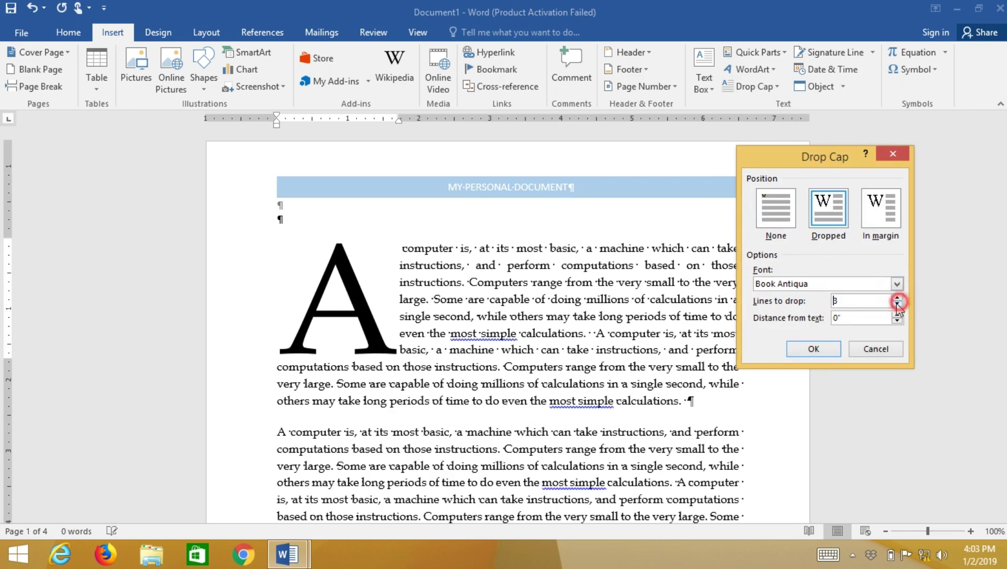
left_click(814, 349)
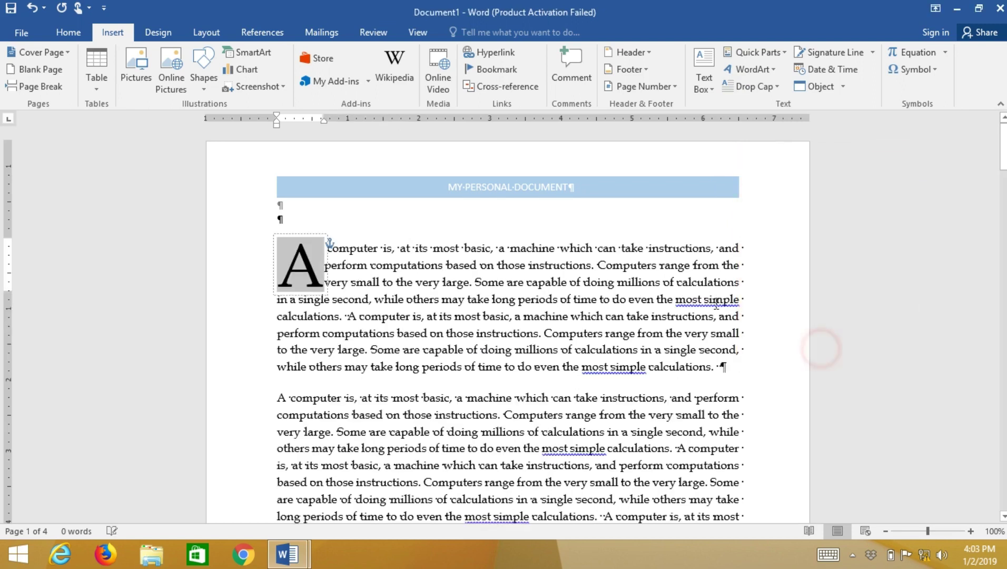
left_click(779, 87)
left_click(776, 175)
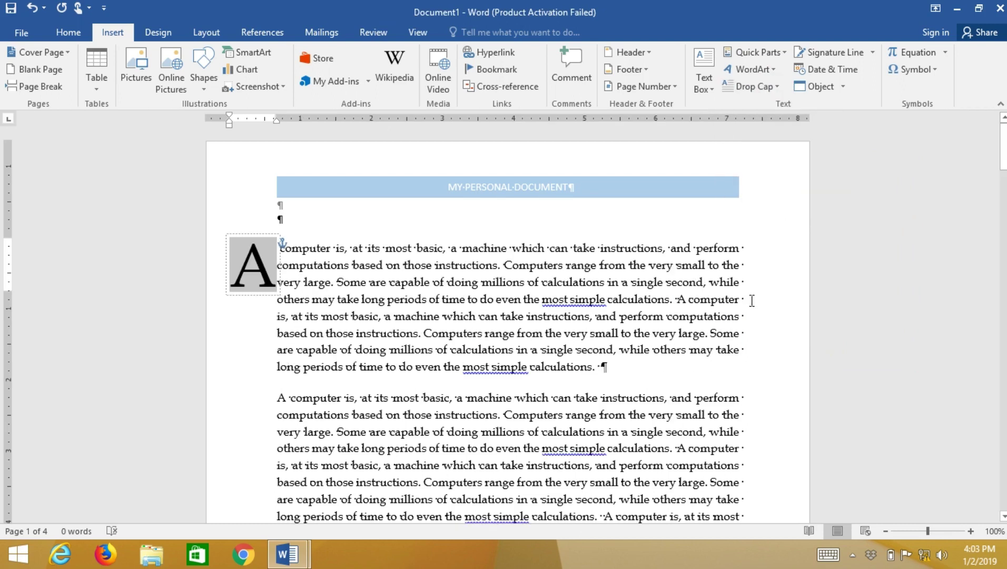
- Give the second paragraph's opening A a Dropped capital, then reopen Drop Cap Options
left_click_drag(278, 400, 286, 400)
left_click(773, 87)
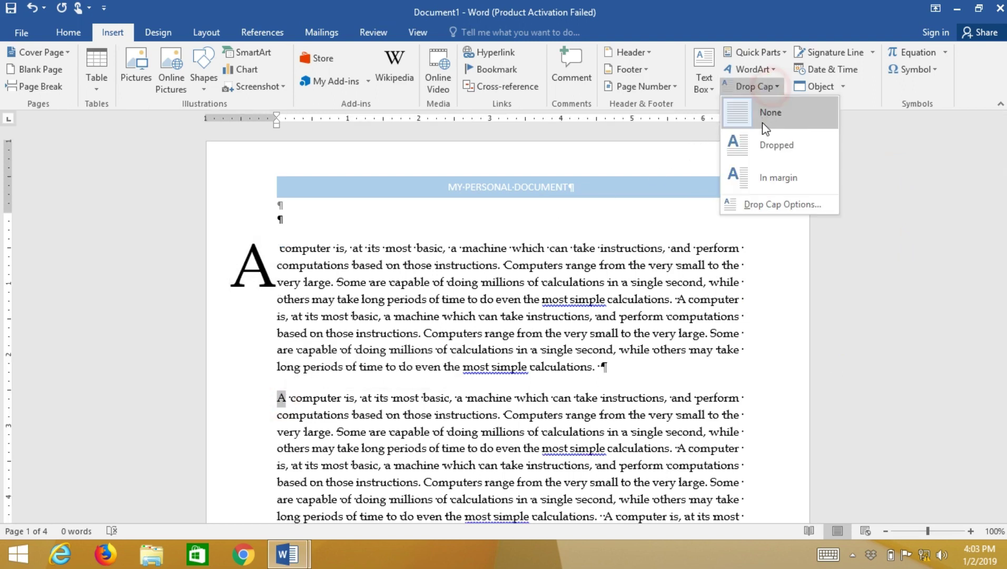
left_click(762, 147)
left_click(779, 87)
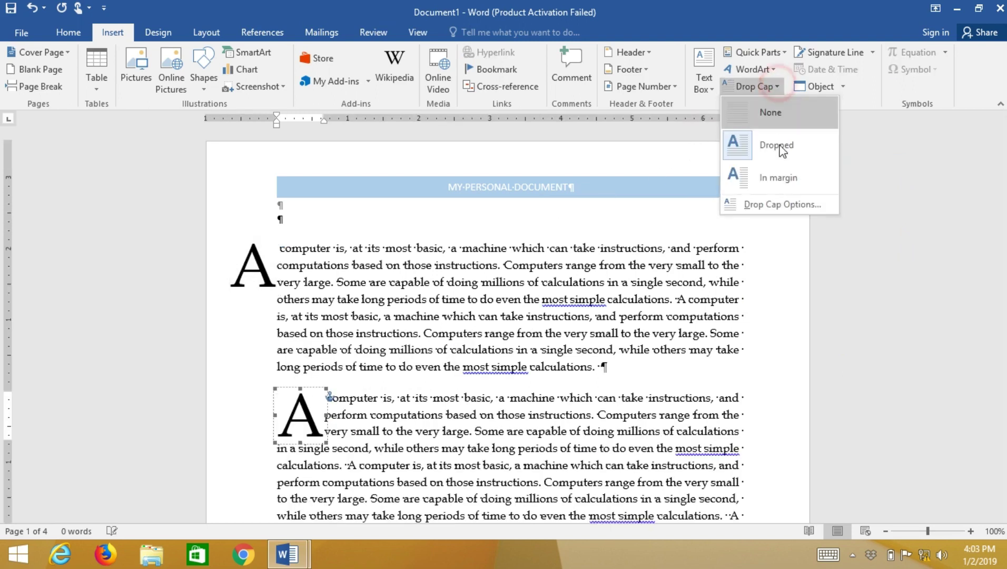
left_click(774, 204)
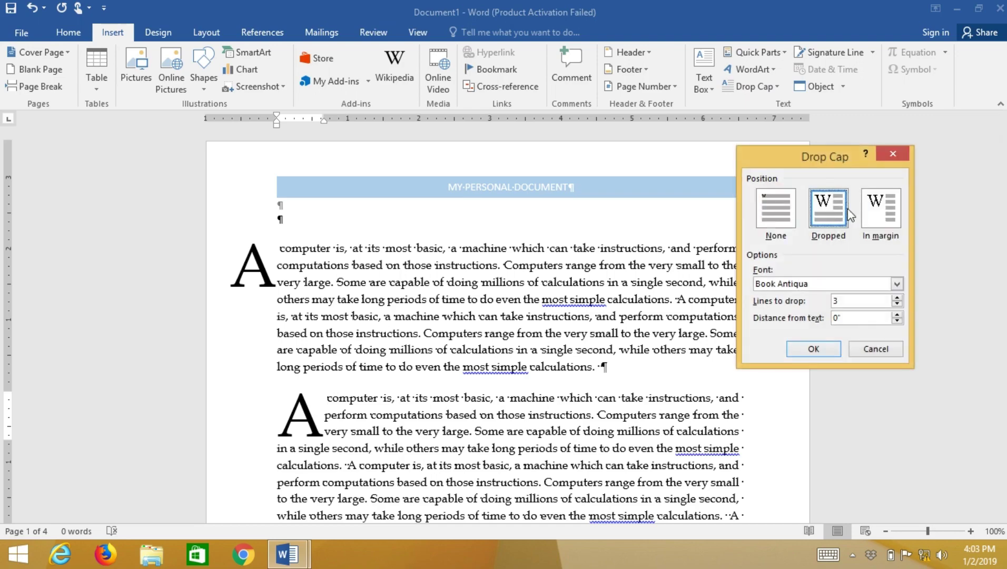